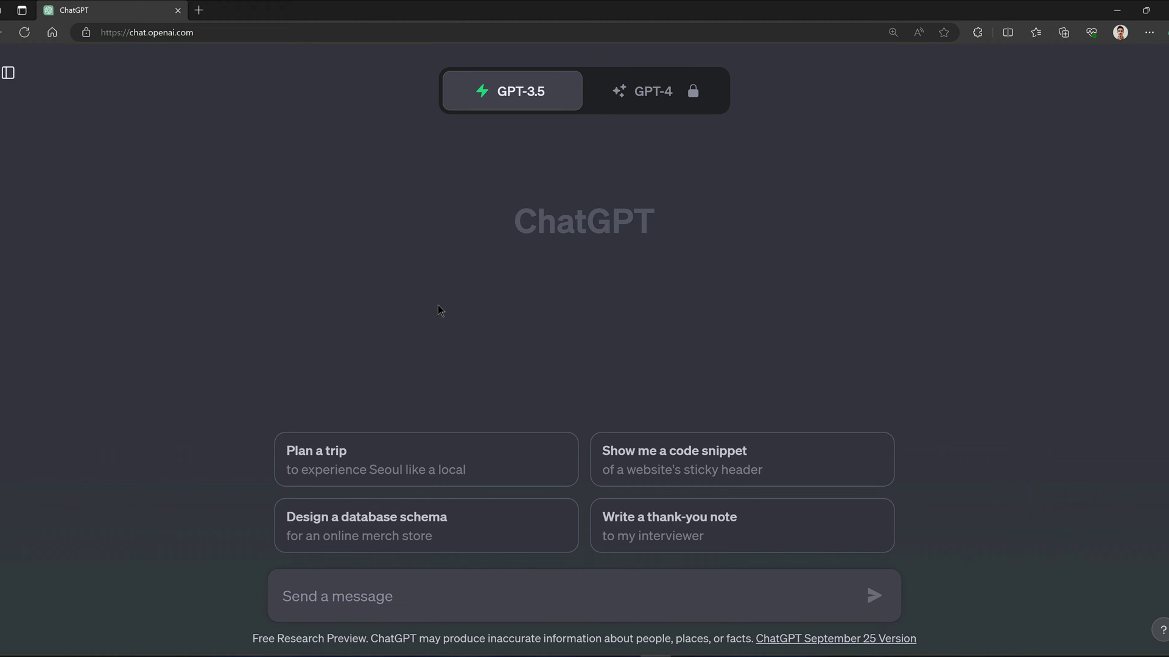
Ask ChatGPT to "give sample use case for a hospital management system. give all the actor required in this use case.".
type("give sample use case for a hospital management system.")
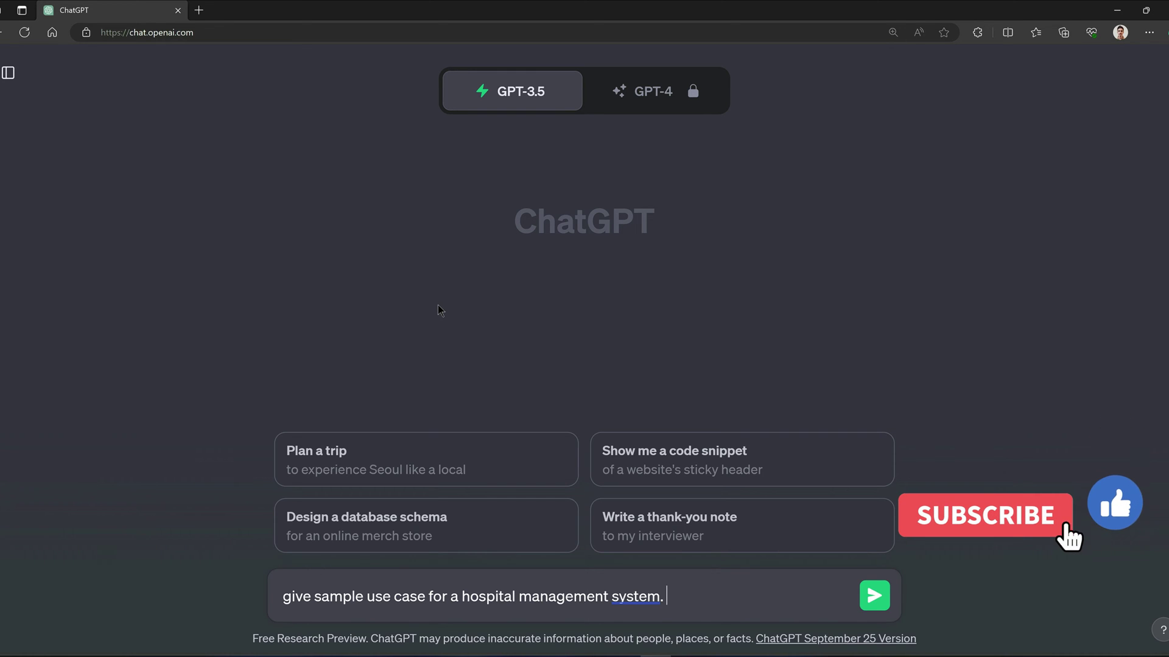
type("give all the ")
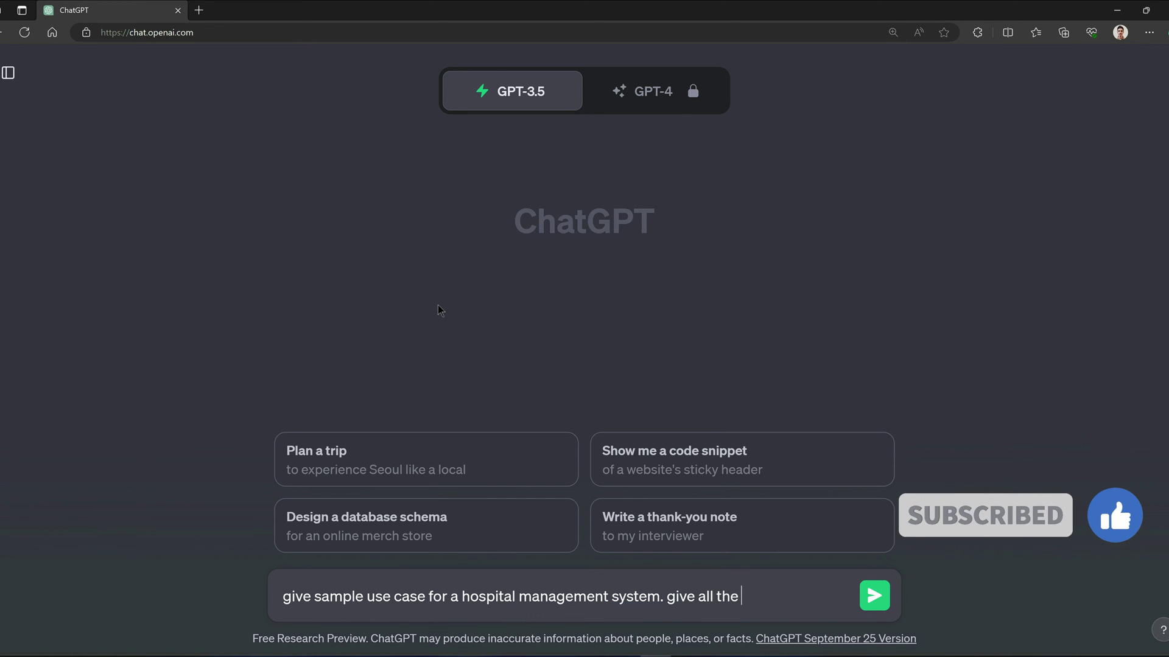
type("actor required in this use case.")
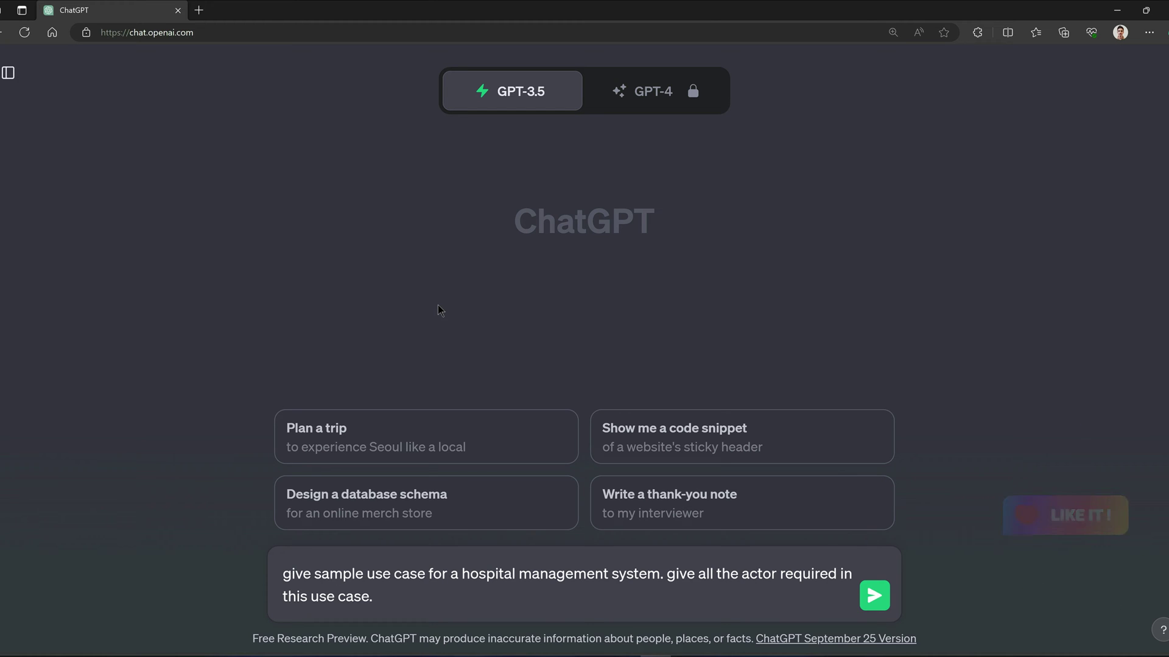
key("Return")
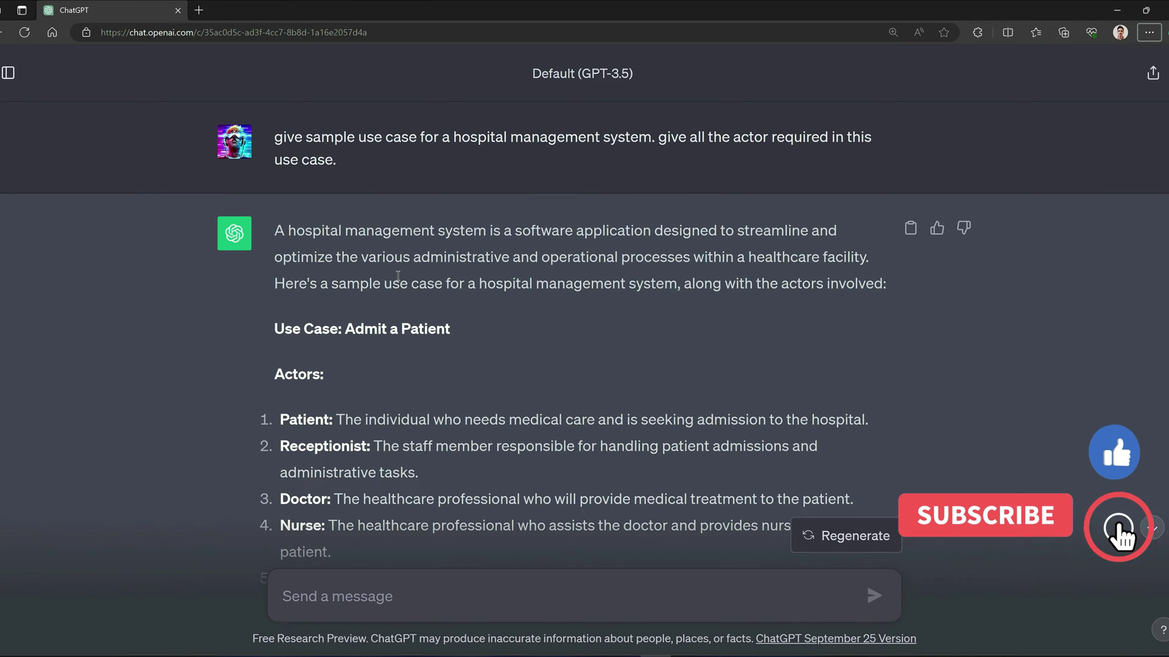
Read through the hospital use case answer, covering its actors, main scenario and alternative scenario.
scroll(385, 405, "down", 7)
scroll(341, 304, "up", 4)
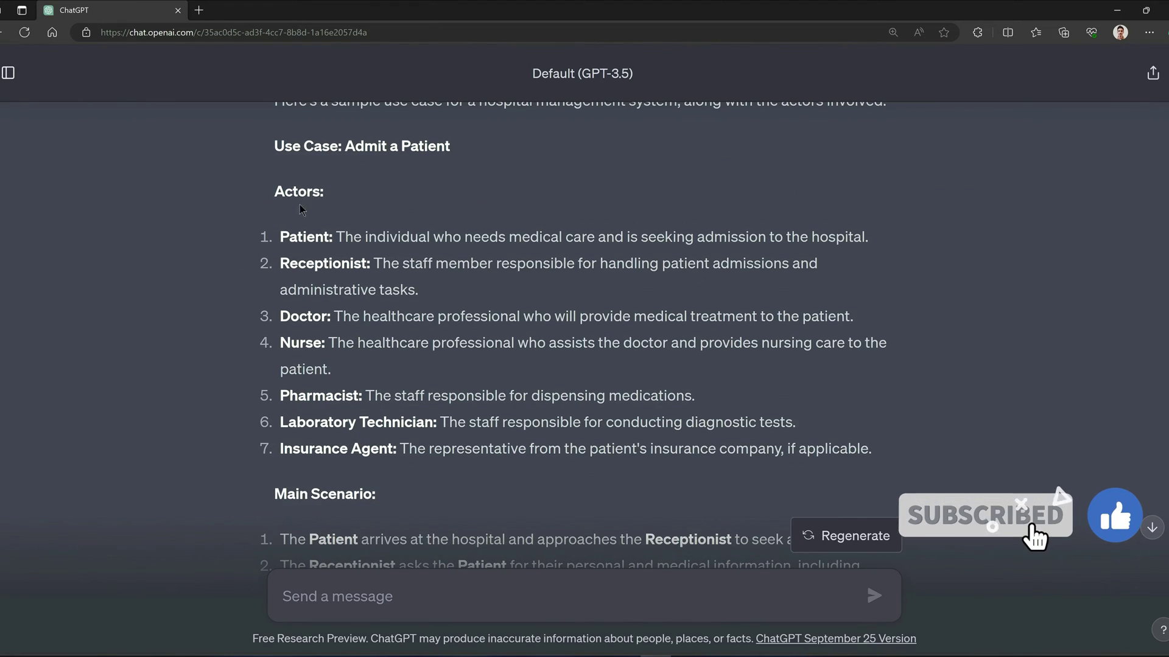
scroll(301, 263, "down", 5)
scroll(305, 183, "up", 3)
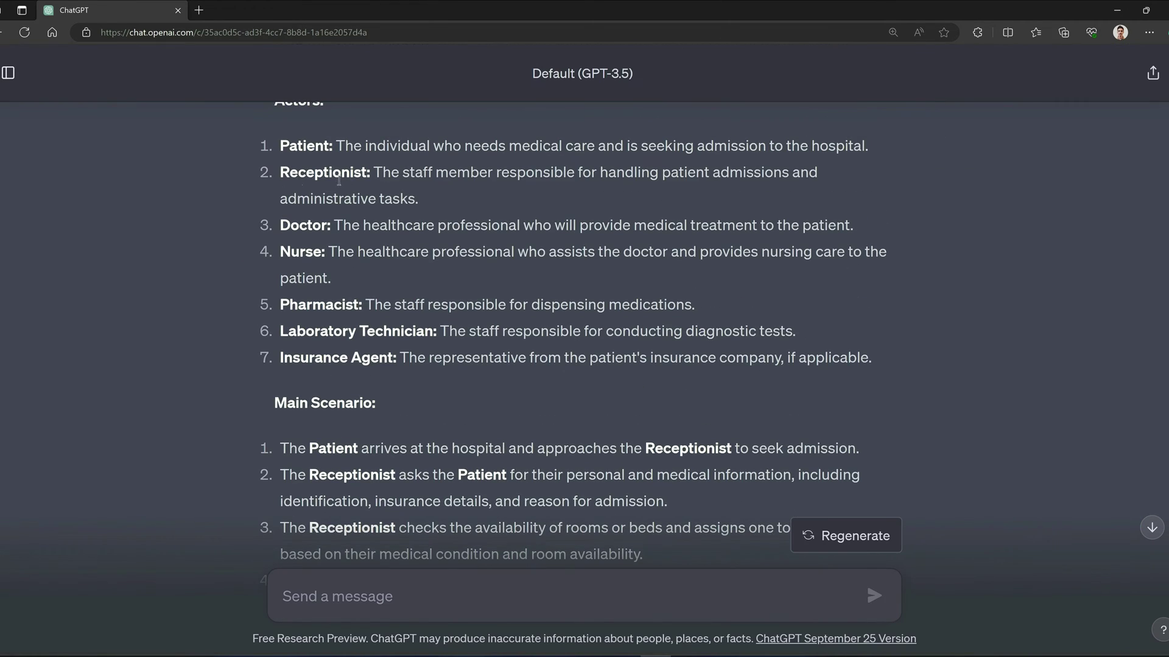
scroll(379, 433, "down", 3)
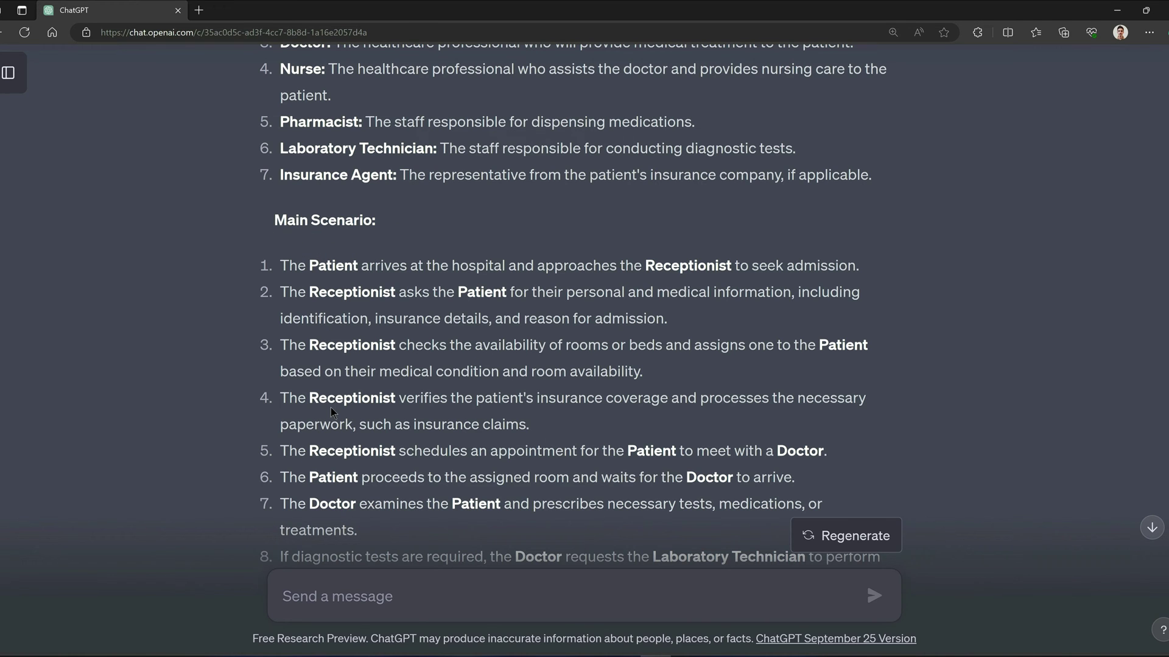
scroll(341, 404, "down", 3)
scroll(363, 399, "down", 5)
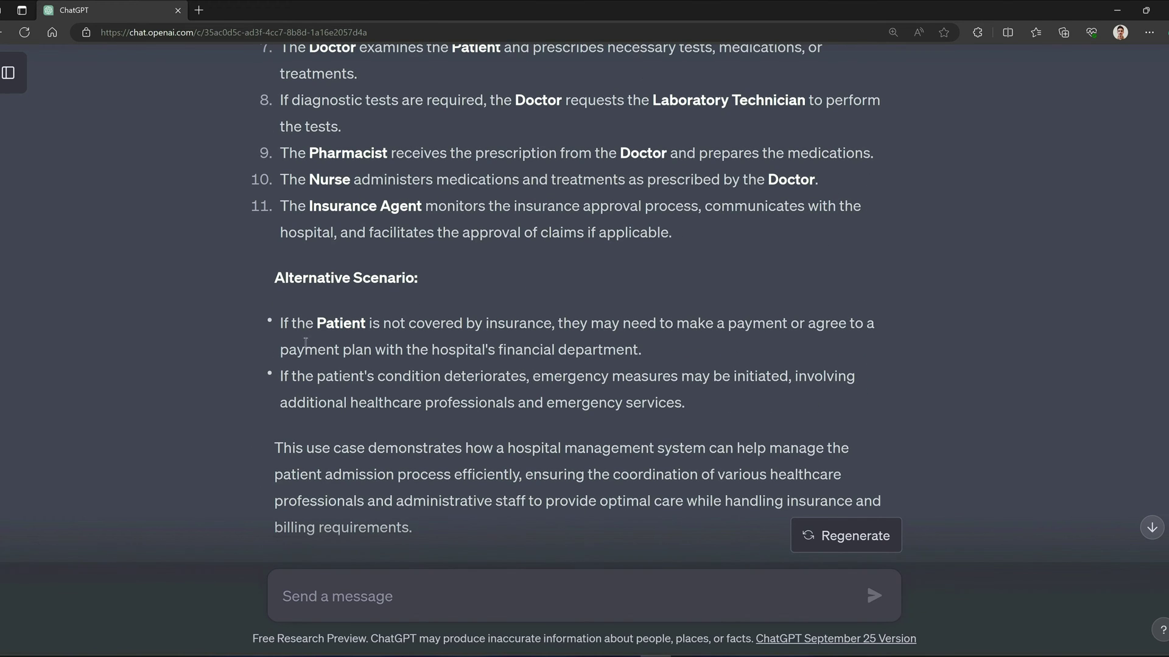
scroll(396, 353, "up", 13)
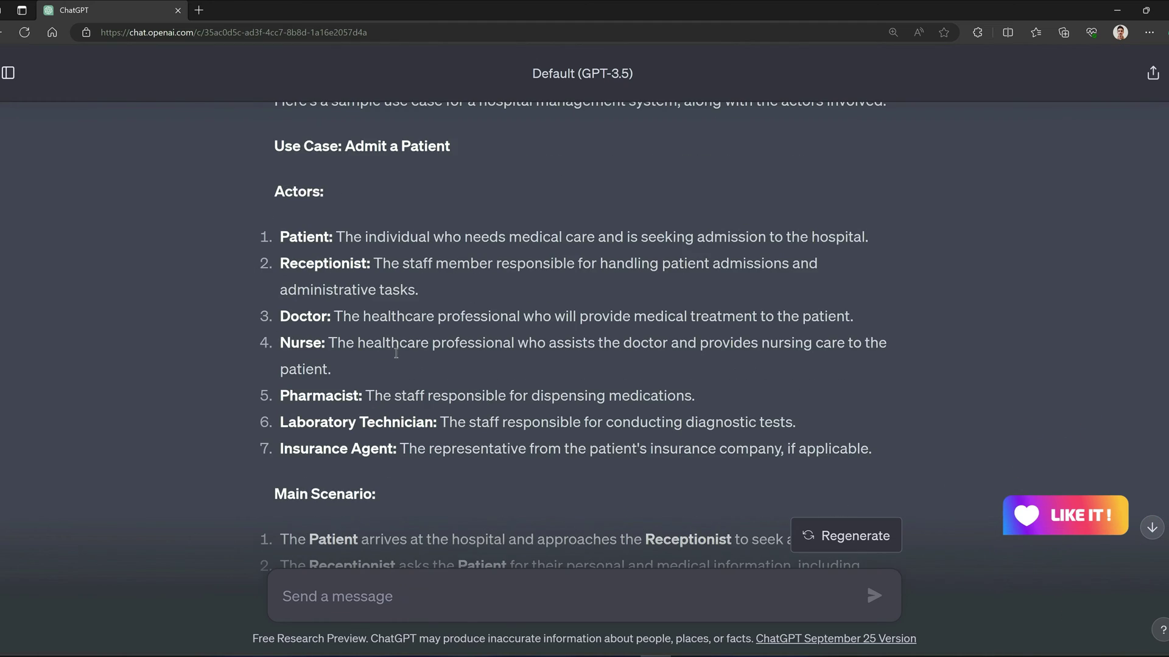
scroll(396, 353, "up", 3)
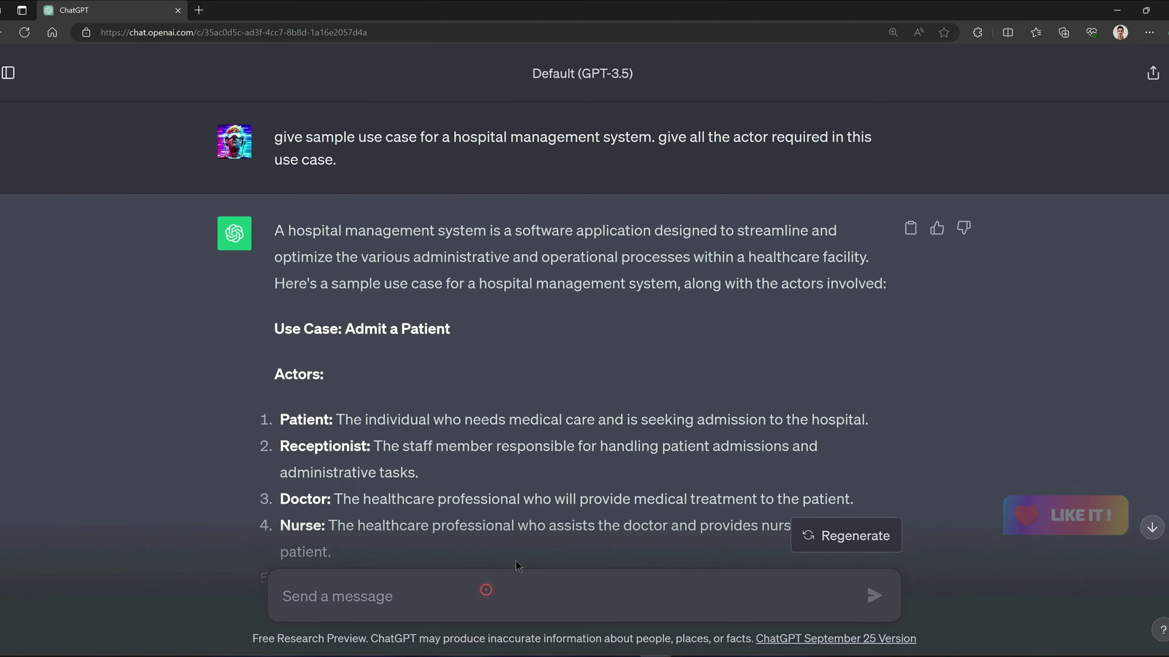
Ask "what is mermaid js?" and read the explanation, supported diagram types and sample flowchart code.
type("w")
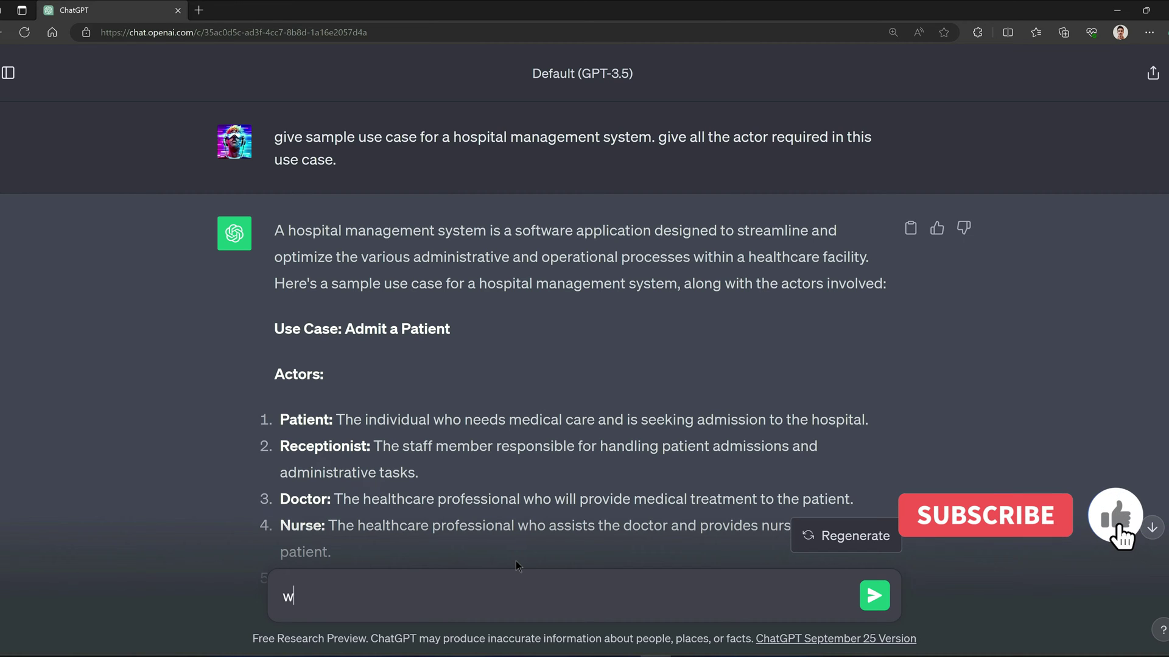
type("hat i")
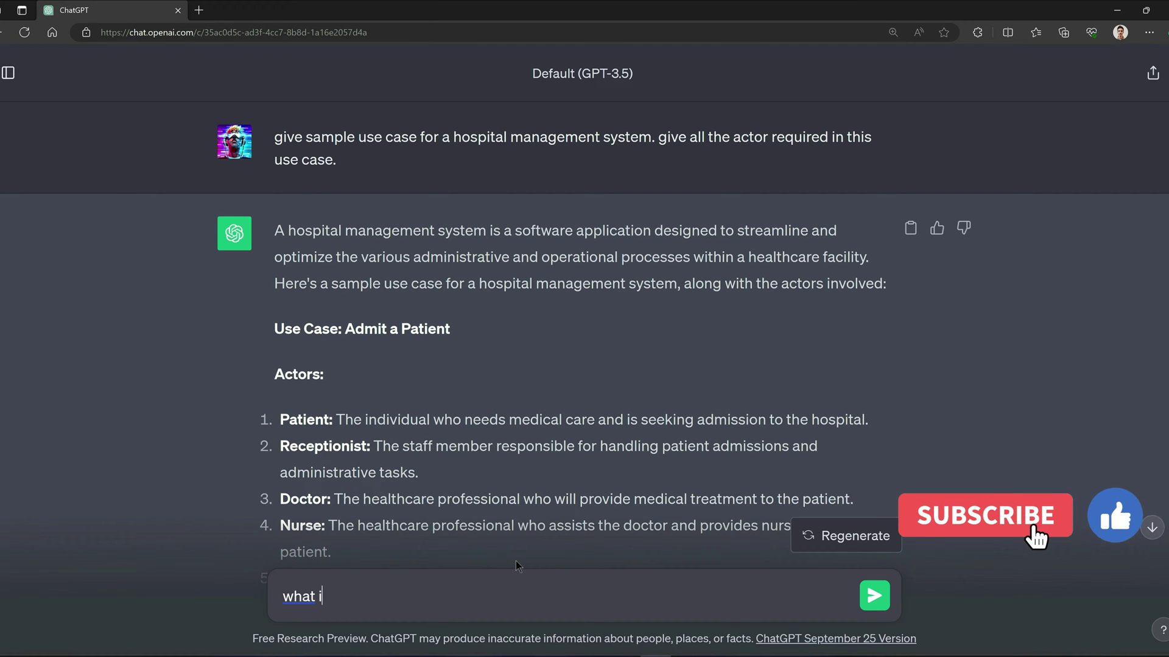
type("s m")
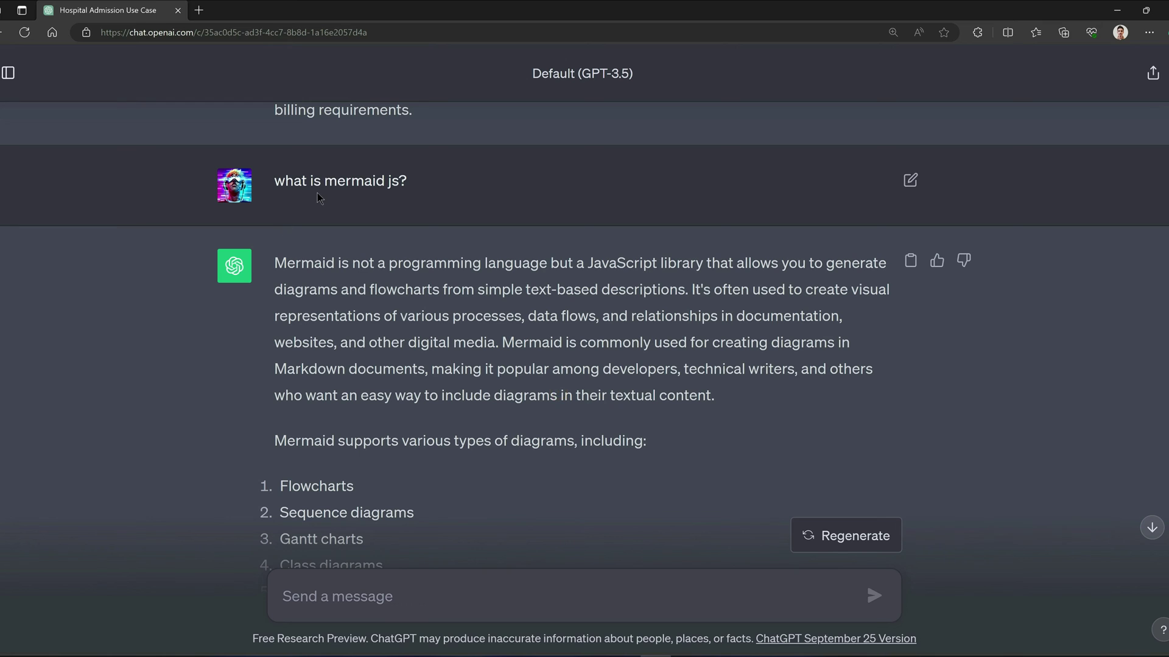
scroll(319, 305, "down", 2)
scroll(319, 304, "up", 2)
scroll(462, 281, "down", 3)
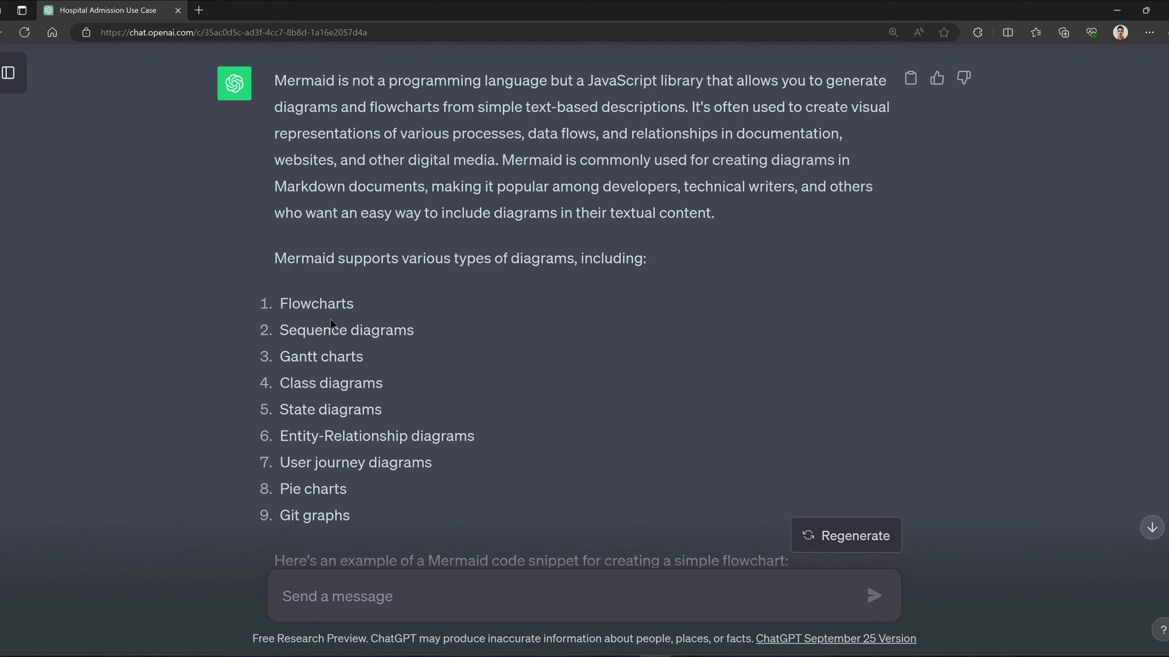
scroll(304, 377, "down", 5)
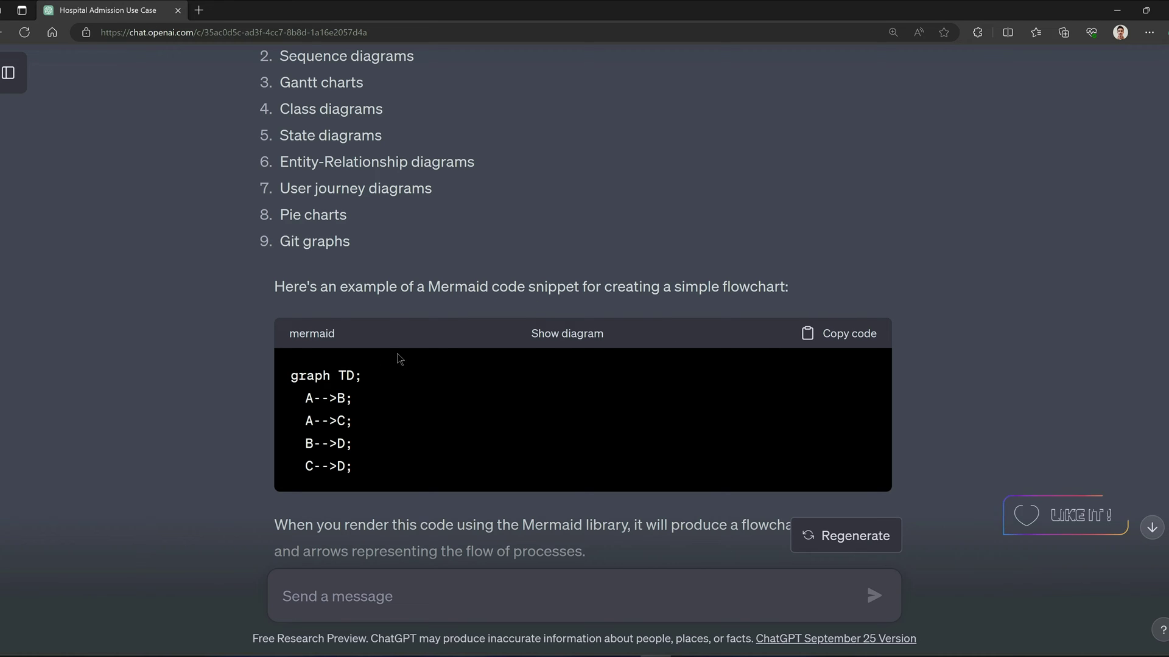
scroll(666, 338, "down", 2)
scroll(666, 339, "down", 4)
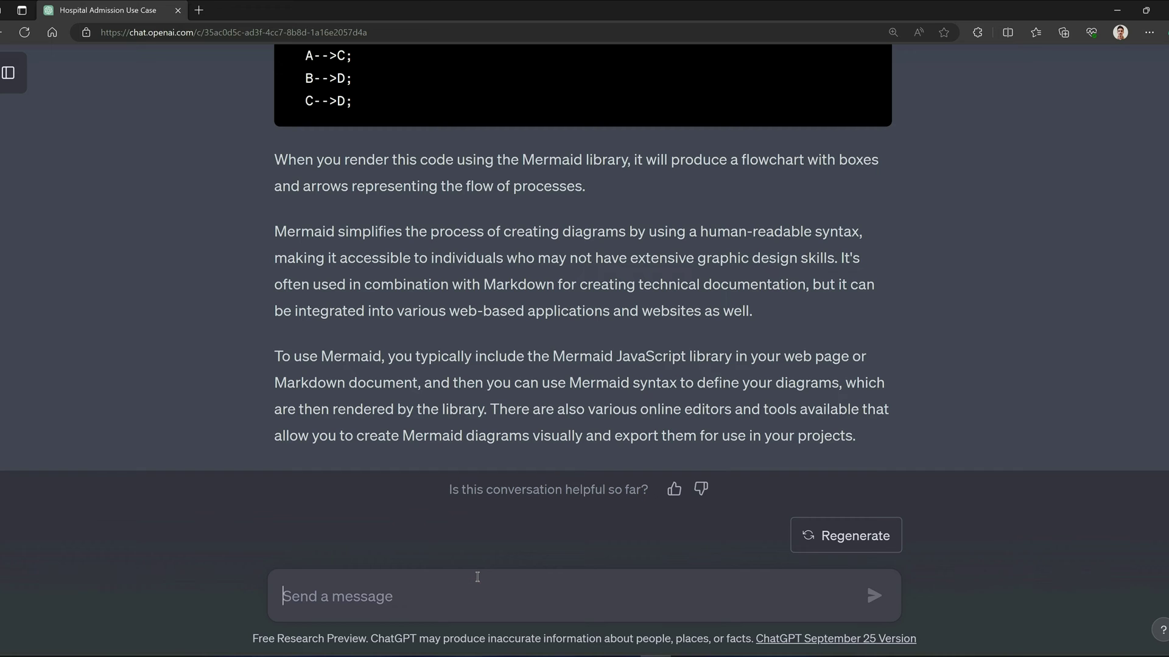
Ask "what are some examples of uml diagram?" and look through the diagram types in the answer.
type("whare a")
key("BackSpace")
key("BackSpace")
key("BackSpace")
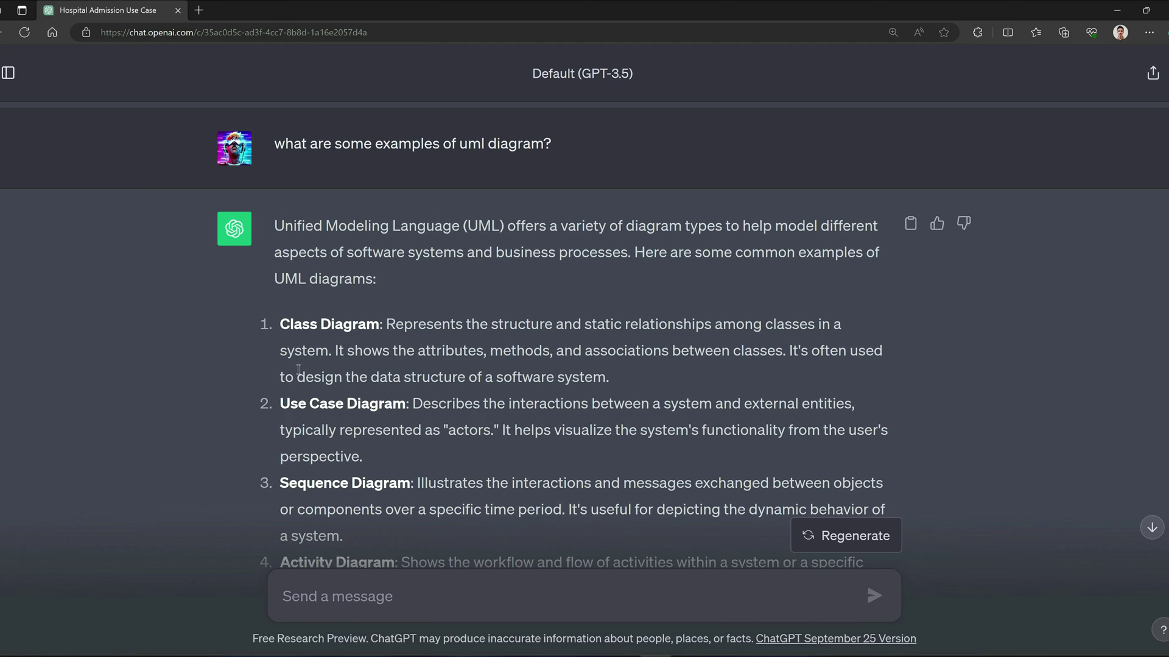
scroll(422, 399, "down", 8)
scroll(338, 276, "up", 7)
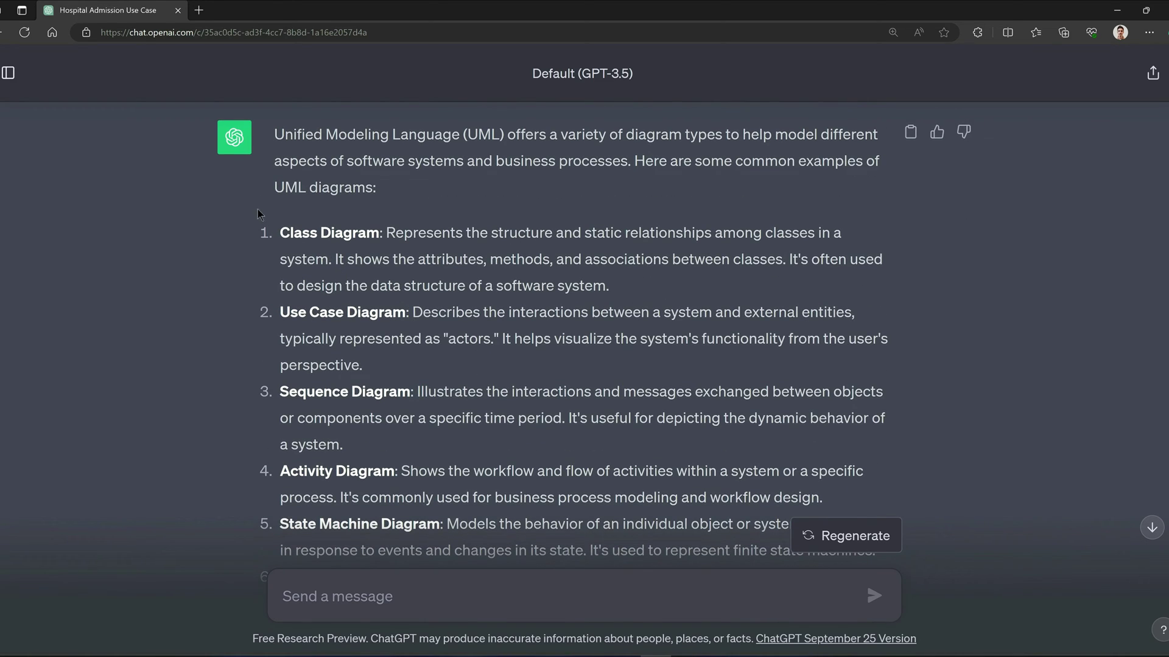
scroll(341, 253, "down", 3)
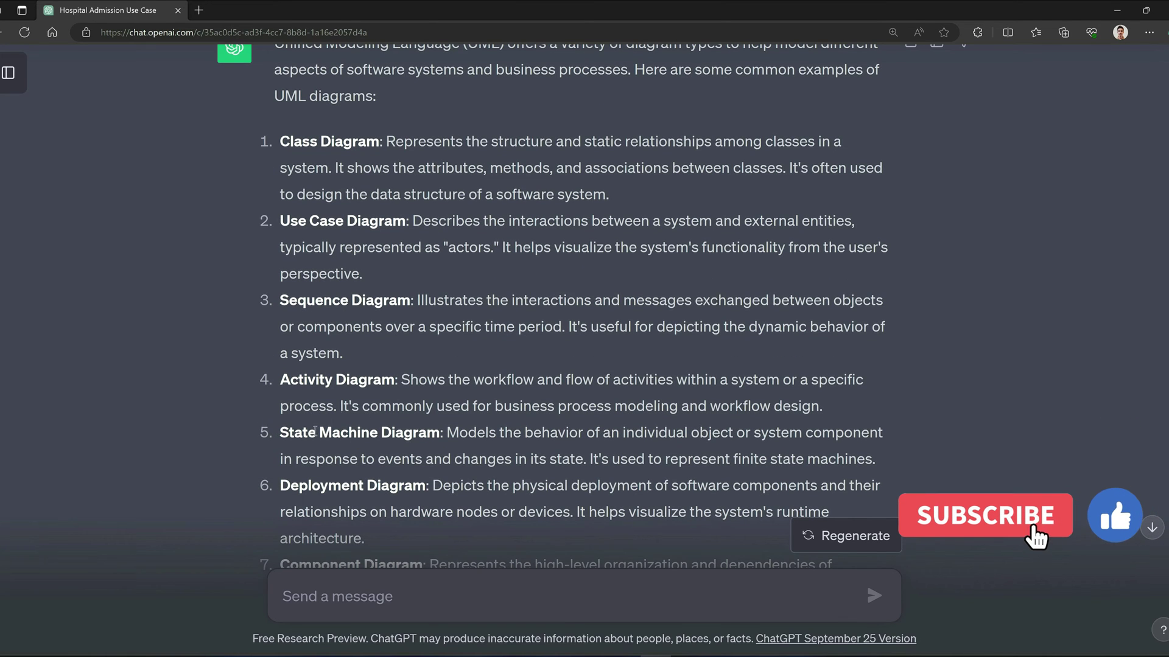
scroll(387, 266, "up", 3)
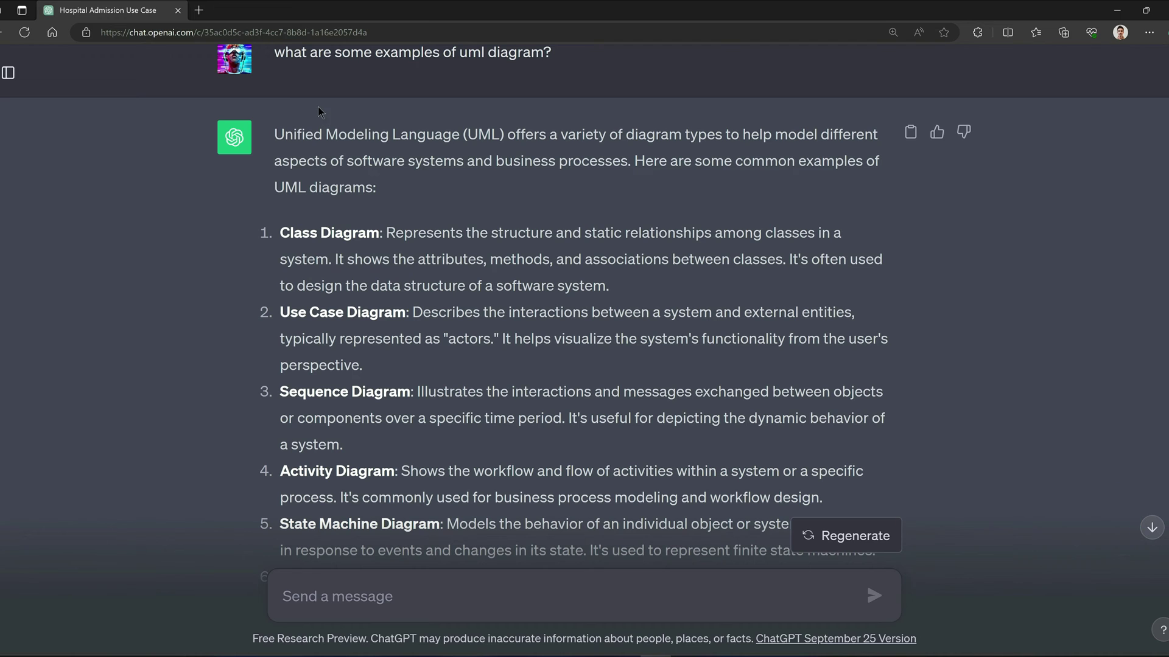
Search Google for "mermaid github" in a new tab and open the mermaid-js/mermaid repository at its README.
left_click(200, 11)
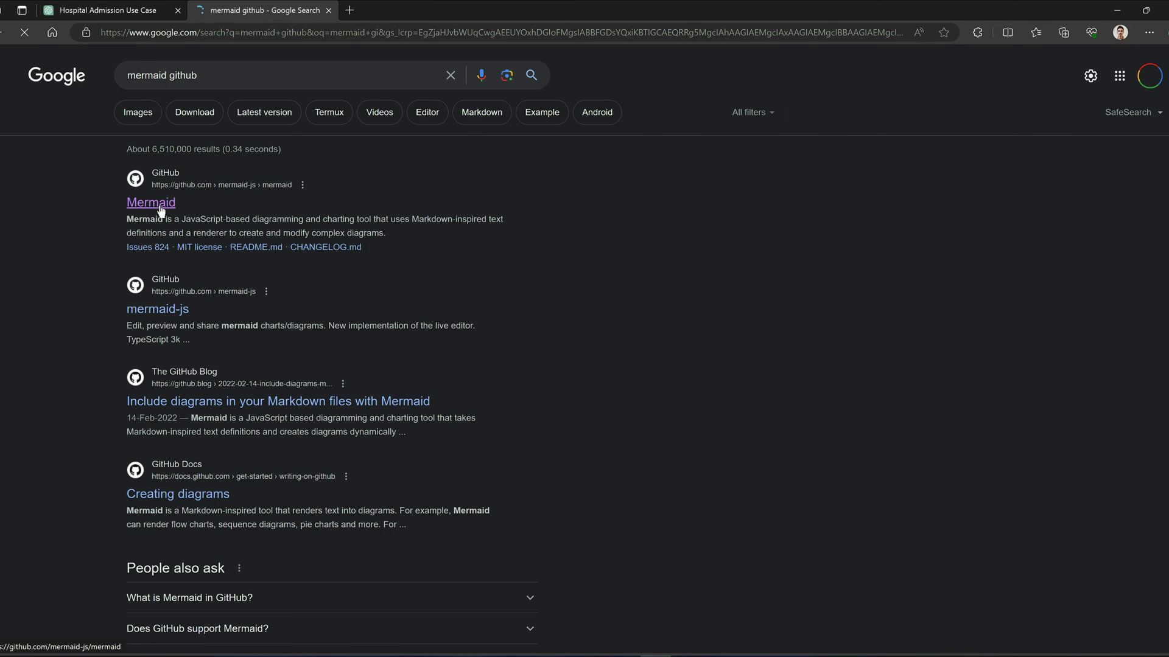
left_click(162, 210)
scroll(101, 350, "down", 10)
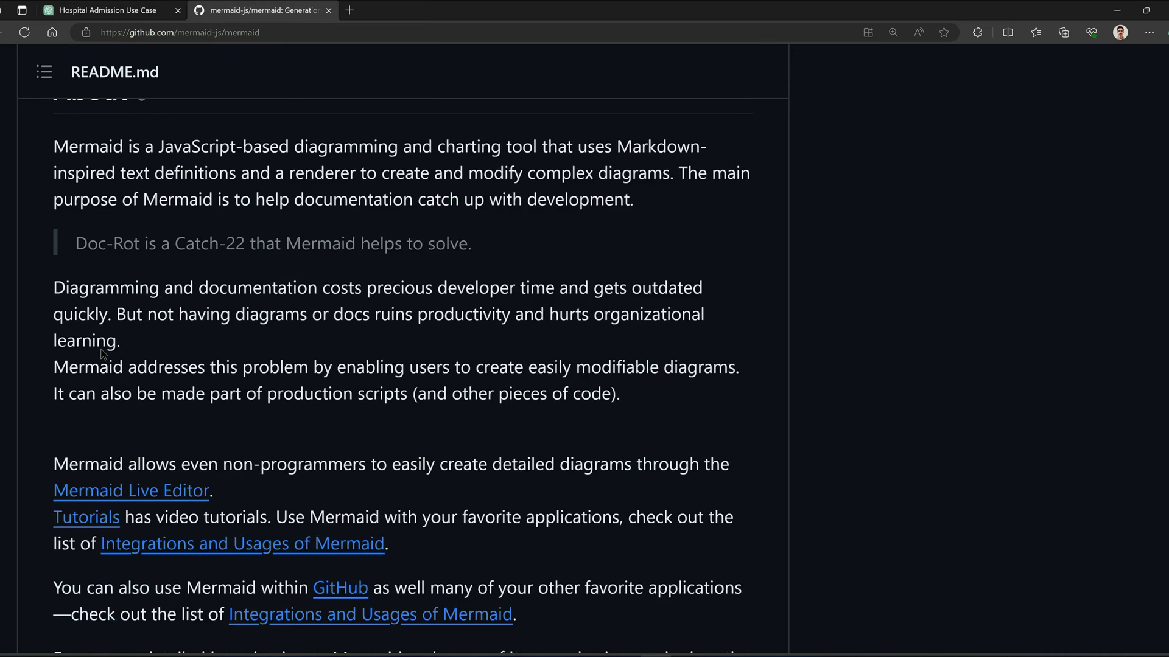
Examine the README's Mermaid examples, from the flowchart and sequence diagram to the class diagram.
scroll(101, 350, "down", 10)
scroll(101, 350, "up", 4)
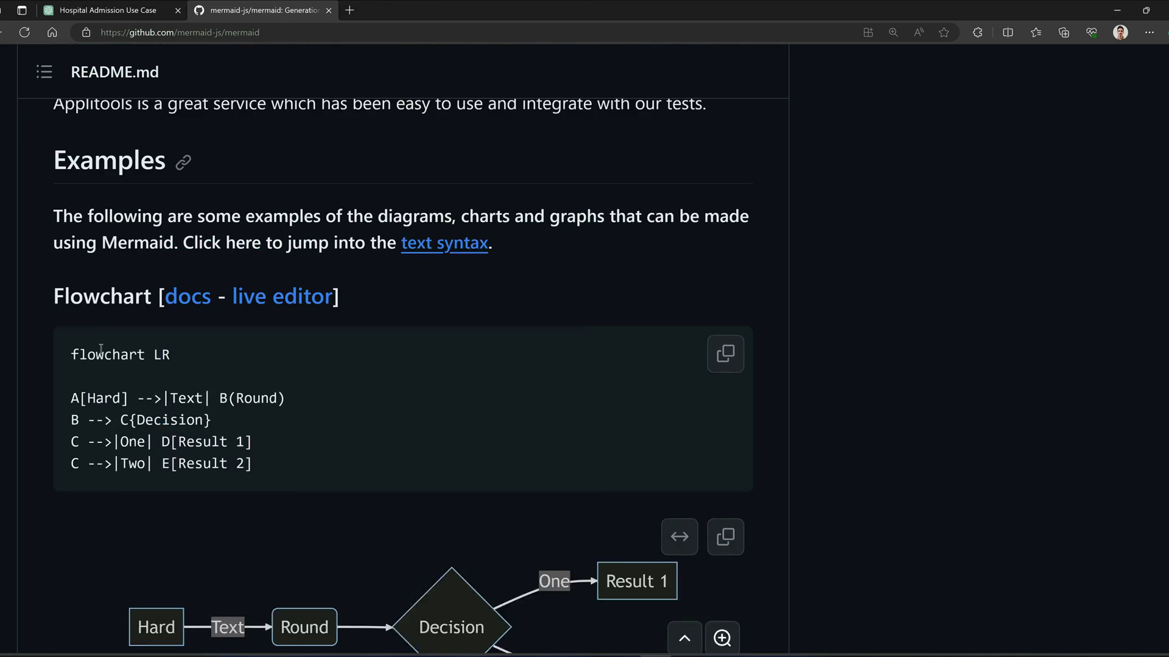
scroll(101, 350, "down", 1)
scroll(101, 350, "down", 2)
scroll(102, 286, "down", 1)
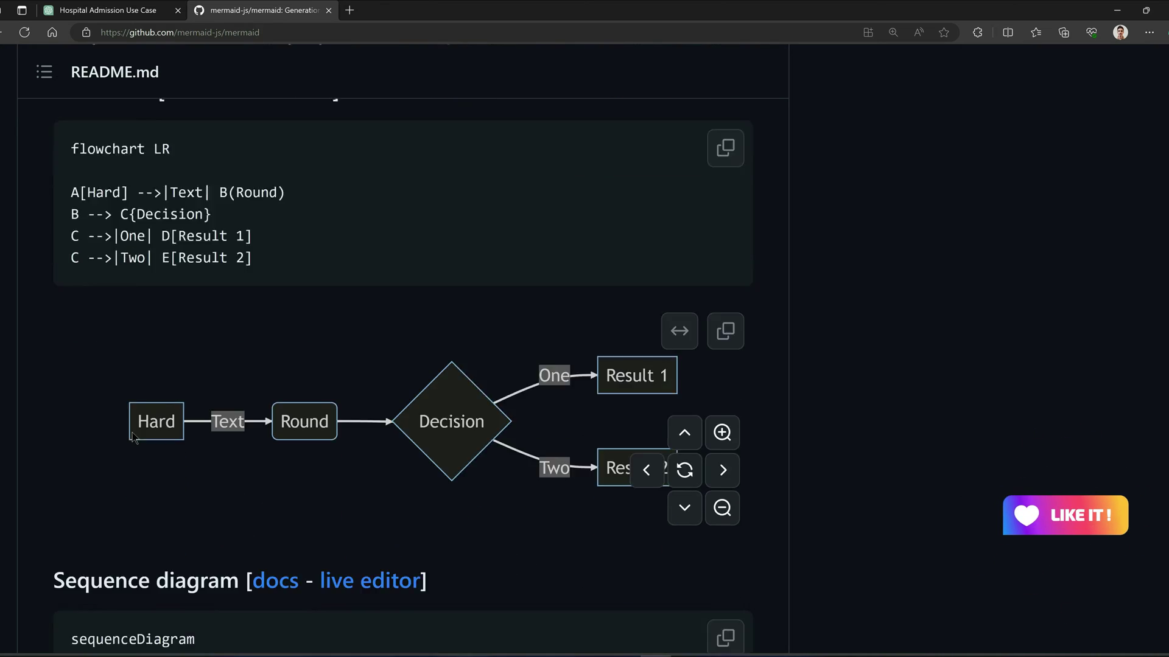
scroll(102, 286, "up", 1)
scroll(102, 286, "down", 20)
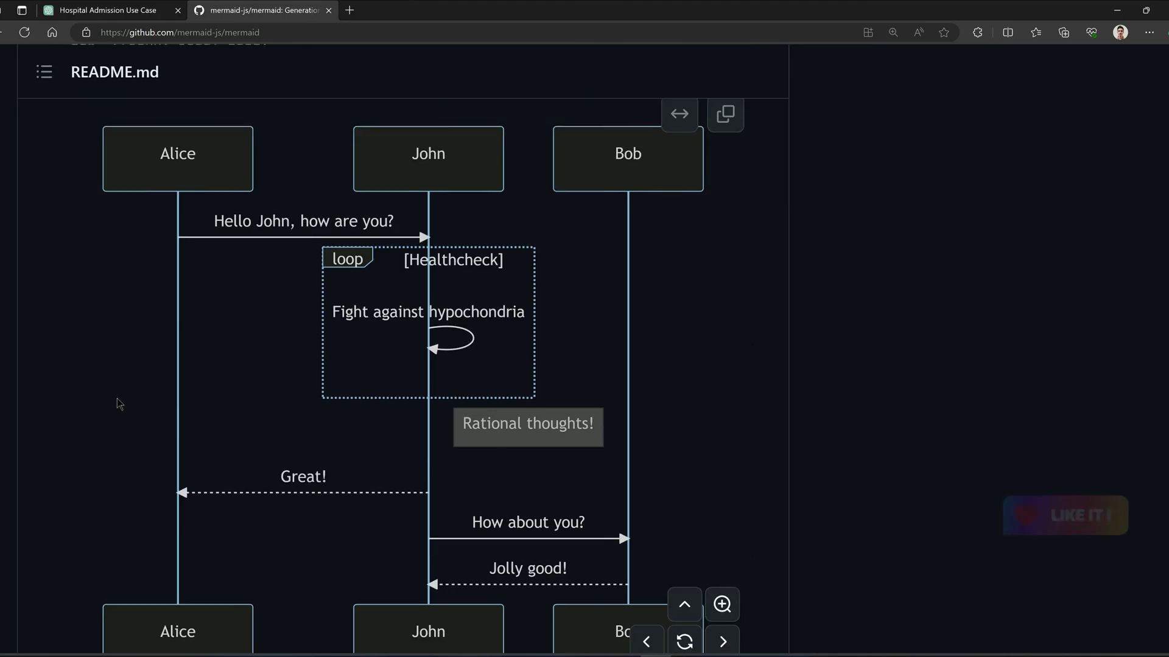
scroll(116, 409, "down", 10)
scroll(63, 206, "up", 3)
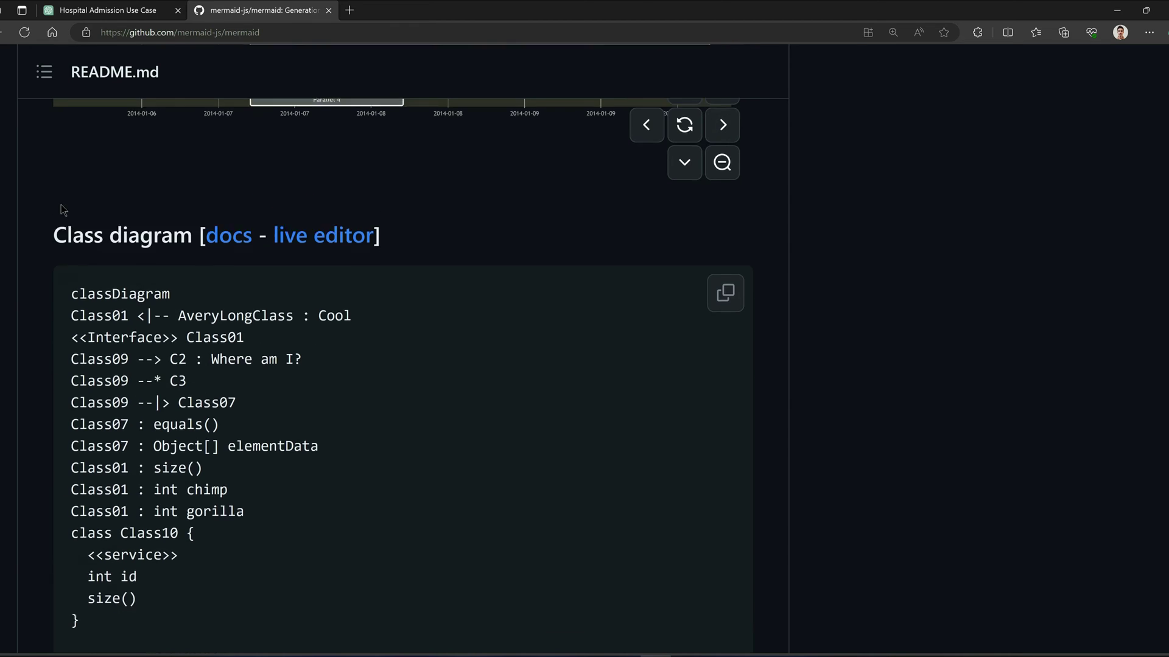
Compare ChatGPT's list of UML diagram types with the diagram examples in the Mermaid README on GitHub.
left_click(93, 10)
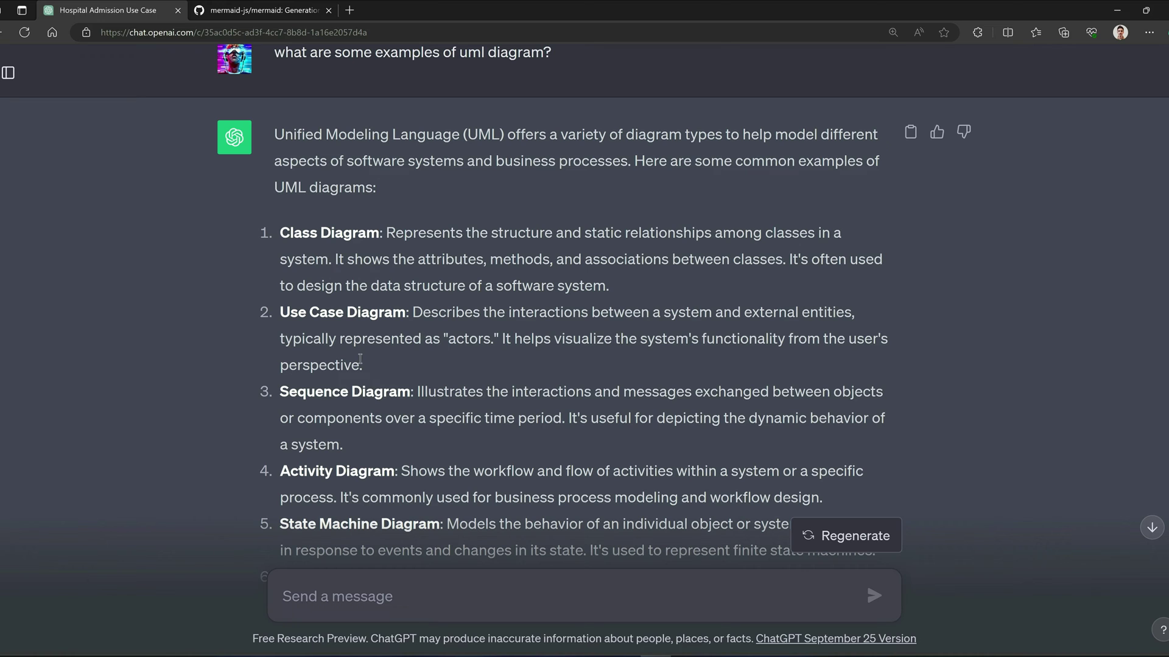
key("ctrl+Tab")
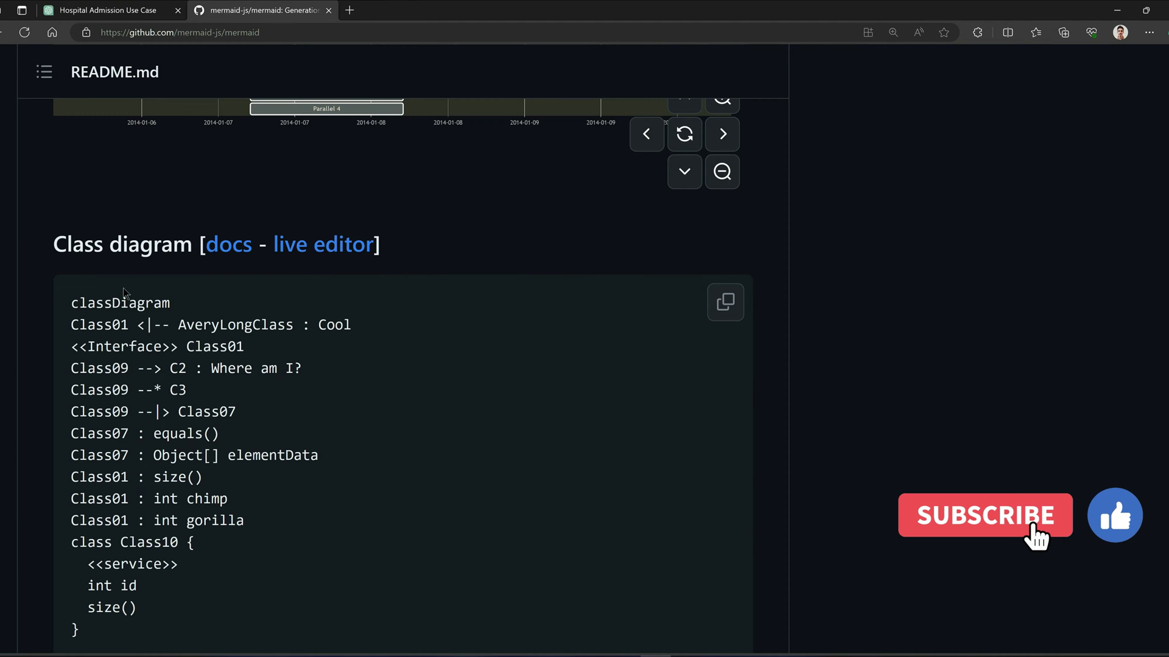
key("ctrl+Tab")
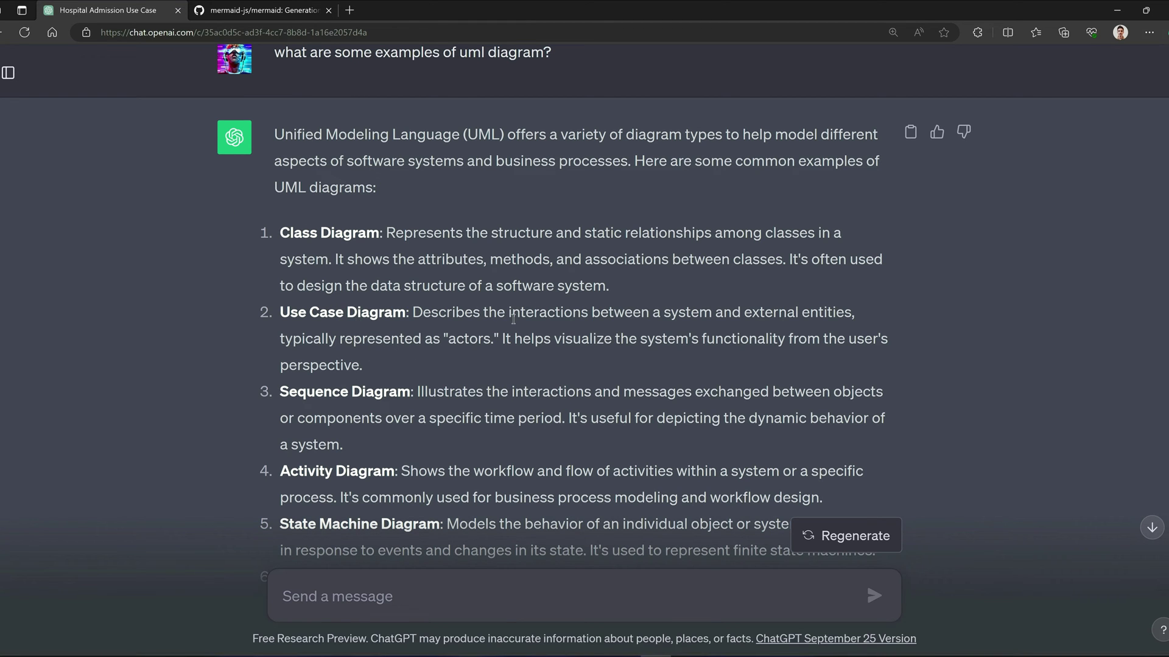
scroll(320, 328, "down", 2)
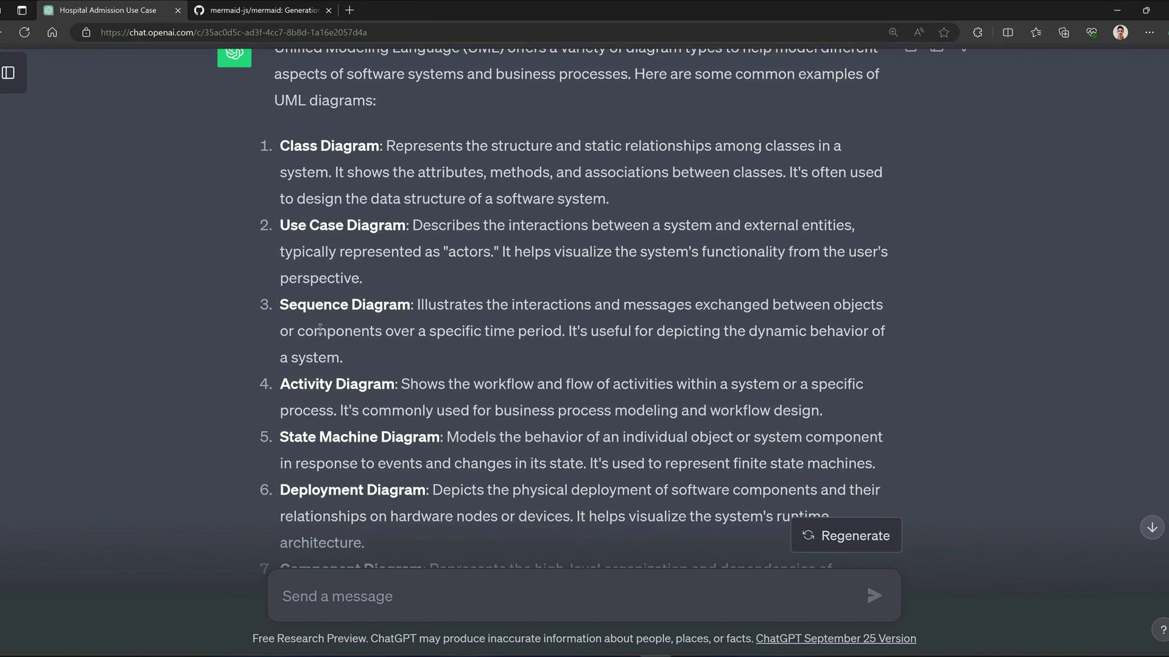
scroll(321, 329, "up", 2)
scroll(320, 328, "down", 3)
scroll(321, 329, "up", 3)
key("ctrl+Tab")
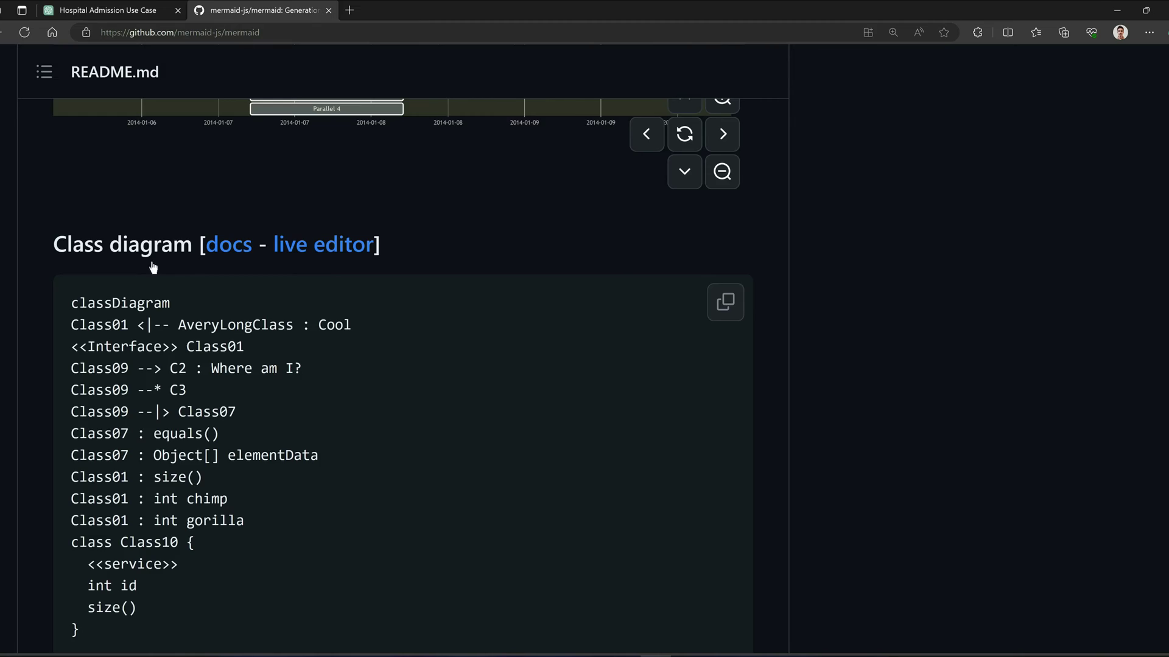
scroll(150, 280, "up", 15)
scroll(152, 297, "up", 5)
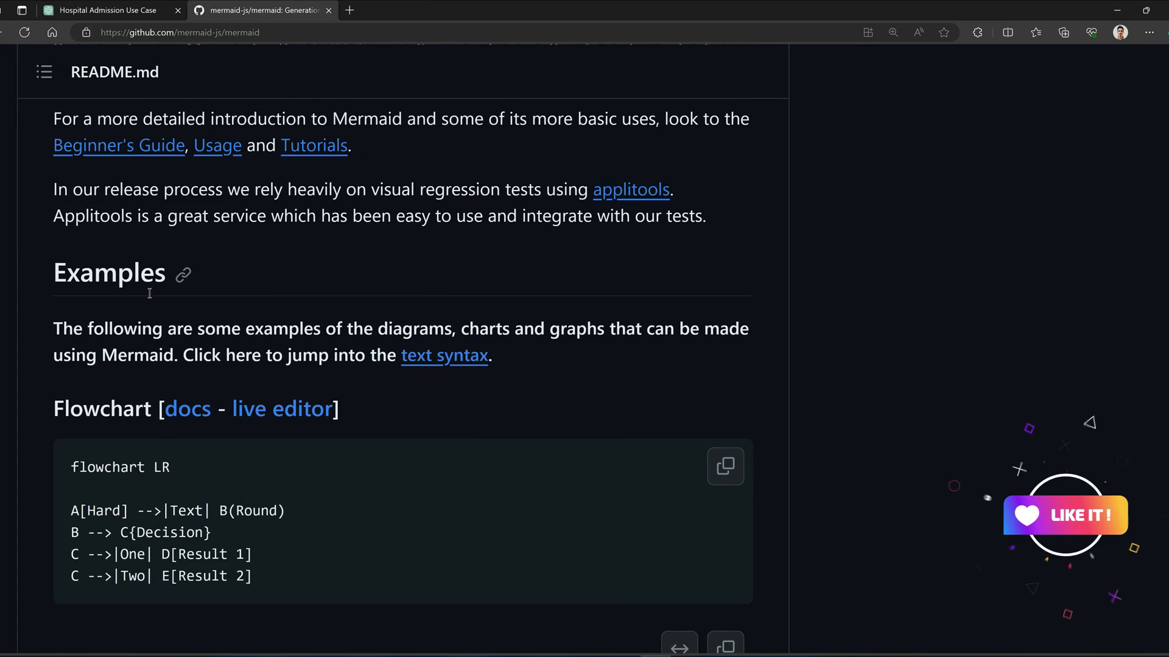
key("ctrl+Tab")
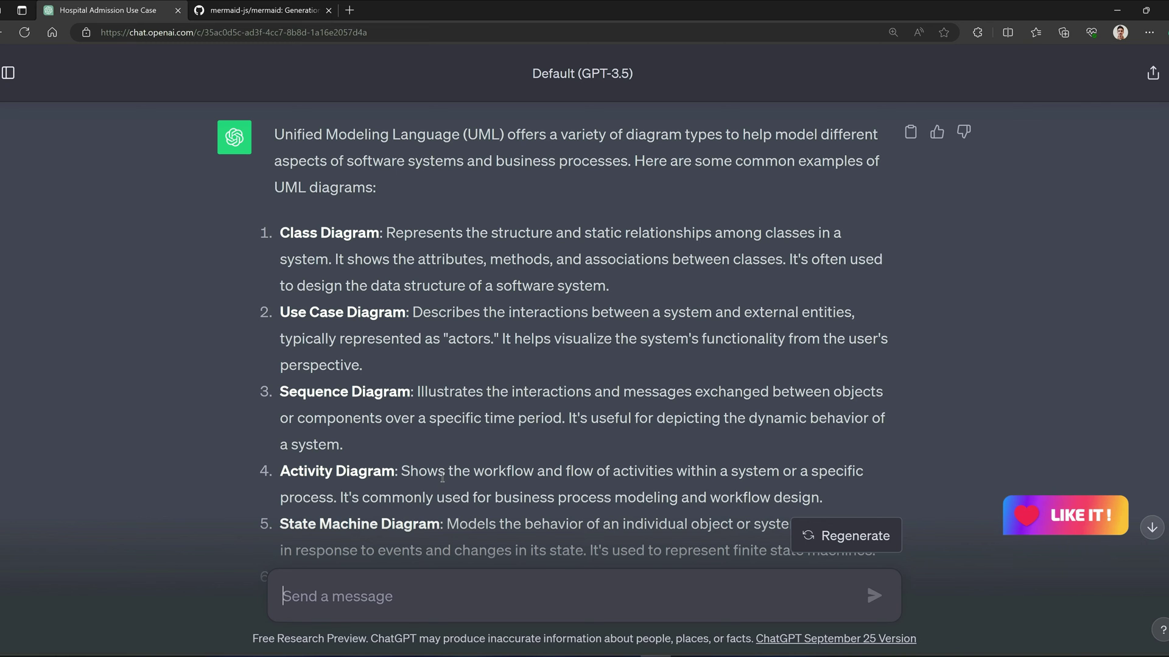
scroll(402, 458, "down", 2)
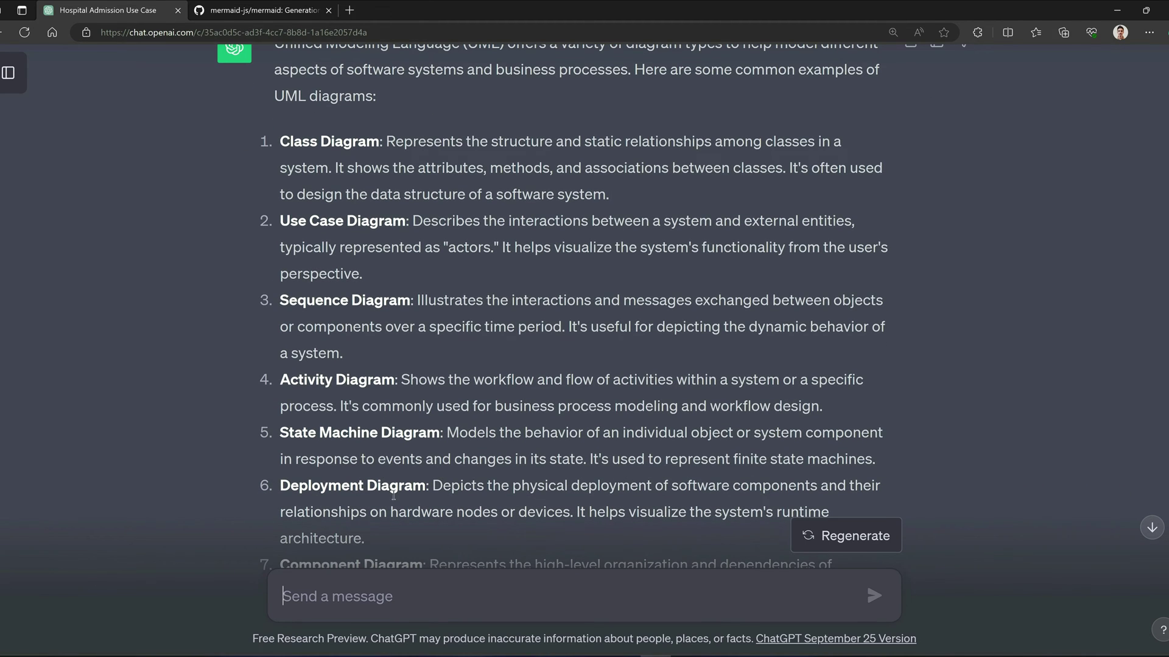
scroll(450, 523, "down", 3)
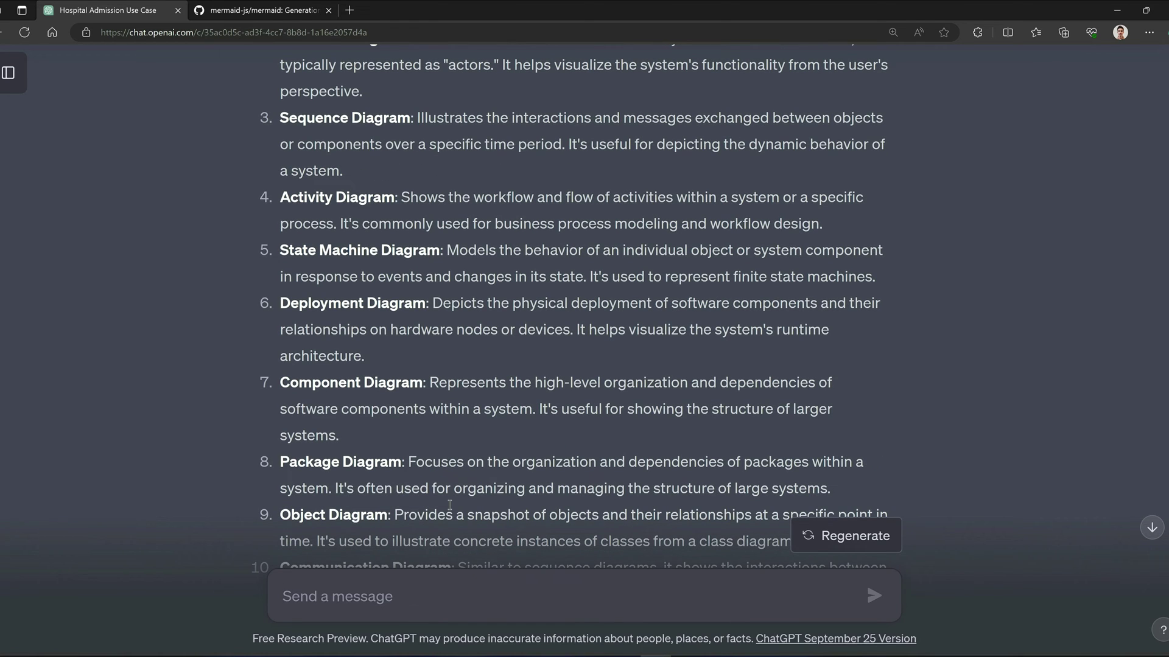
Ask ChatGPT "give mermaid js code of flow chart for my use case" and copy the generated Mermaid code.
type("give mermaid js code for flow chart fo")
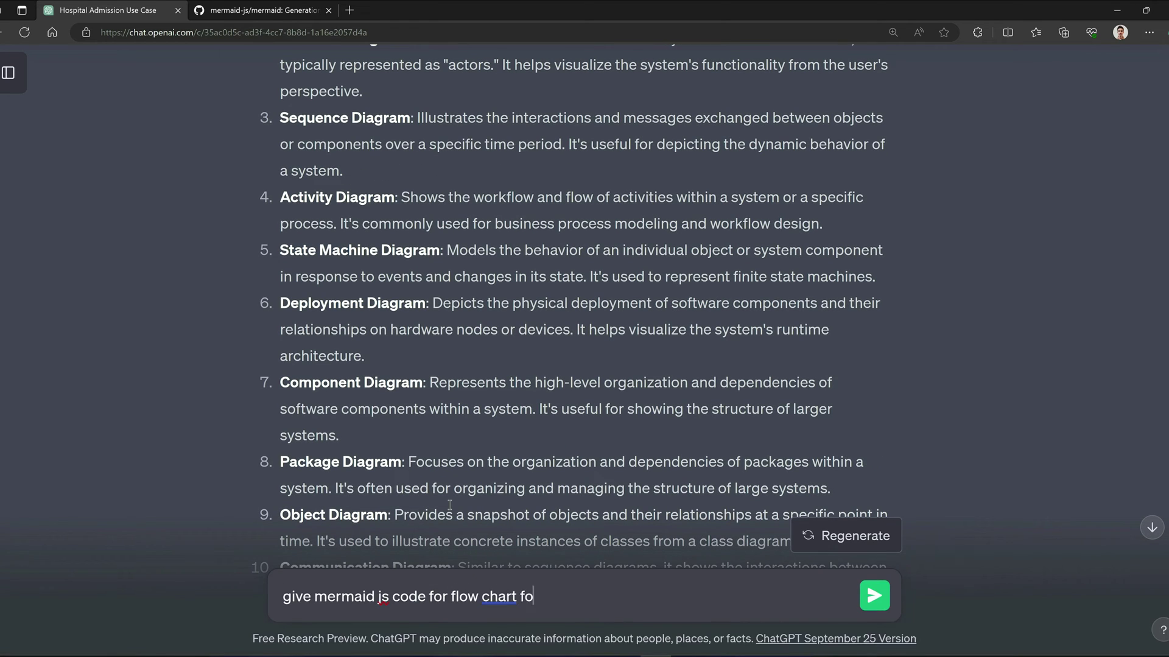
type("r my use case")
key("Return")
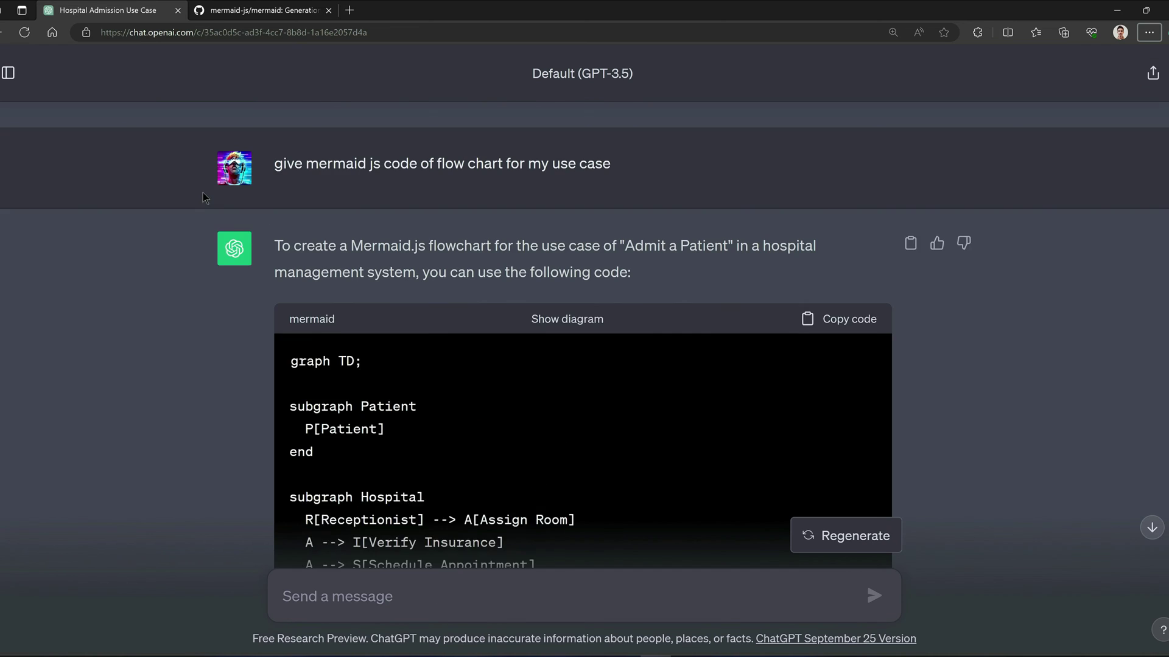
scroll(836, 262, "down", 1)
left_click(840, 258)
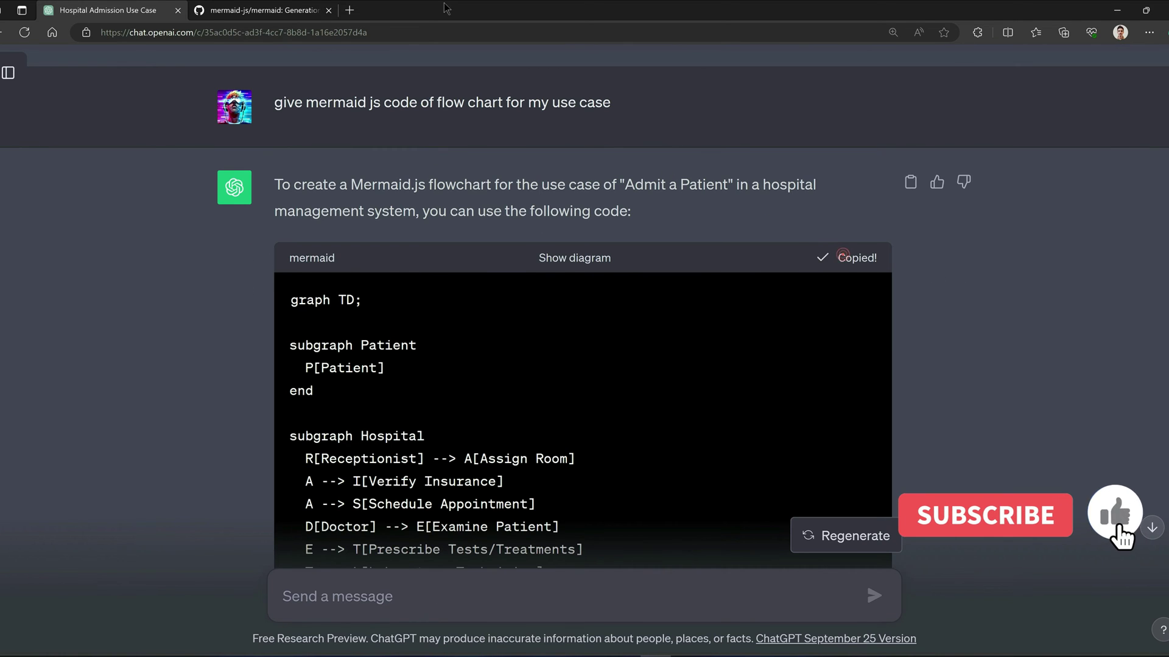
Open draw.io in a new browser tab.
left_click(349, 11)
type("dr")
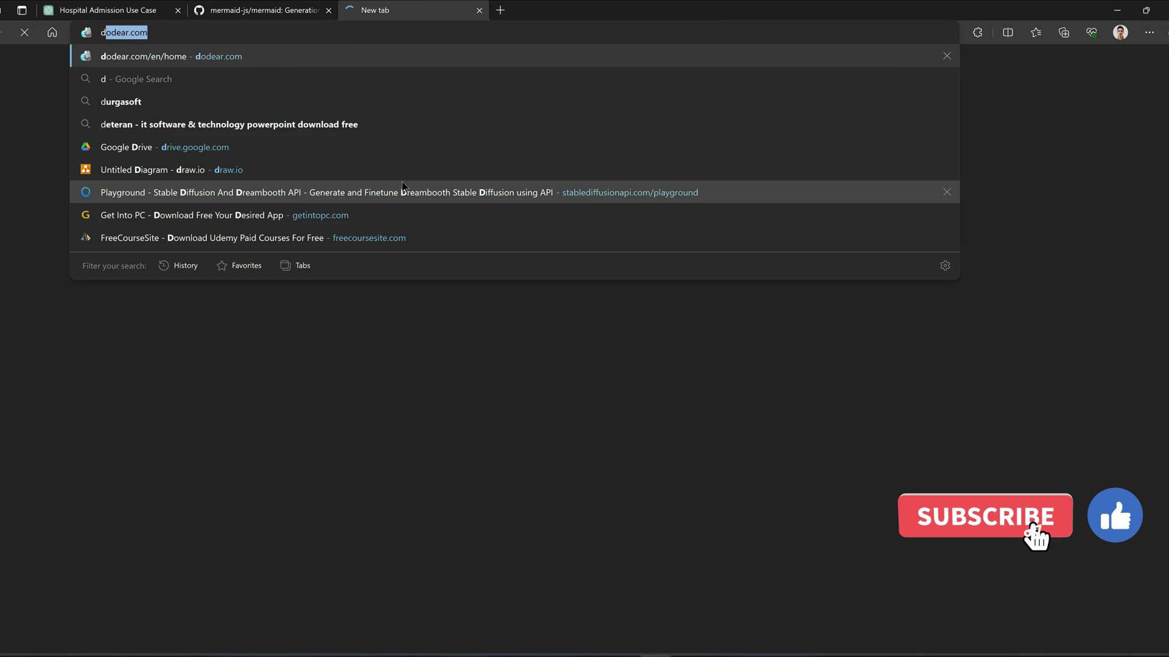
type("aw.io")
key("Return")
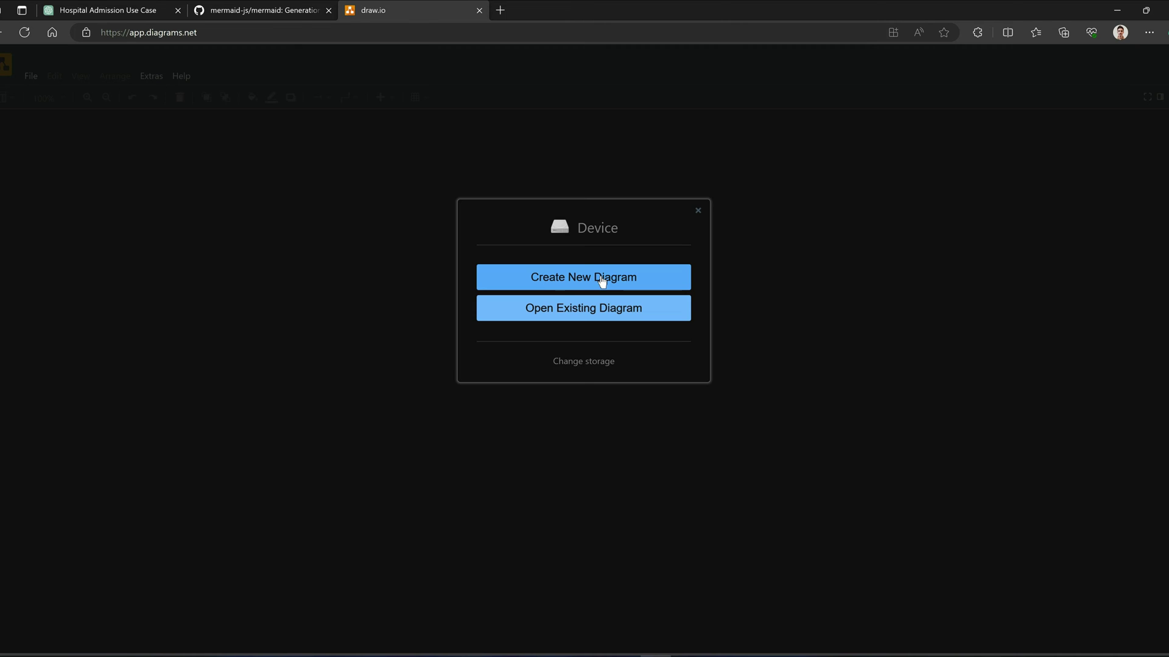
Create a blank diagram saved to the Desktop as sample1 and dismiss the desktop app offer.
left_click(601, 277)
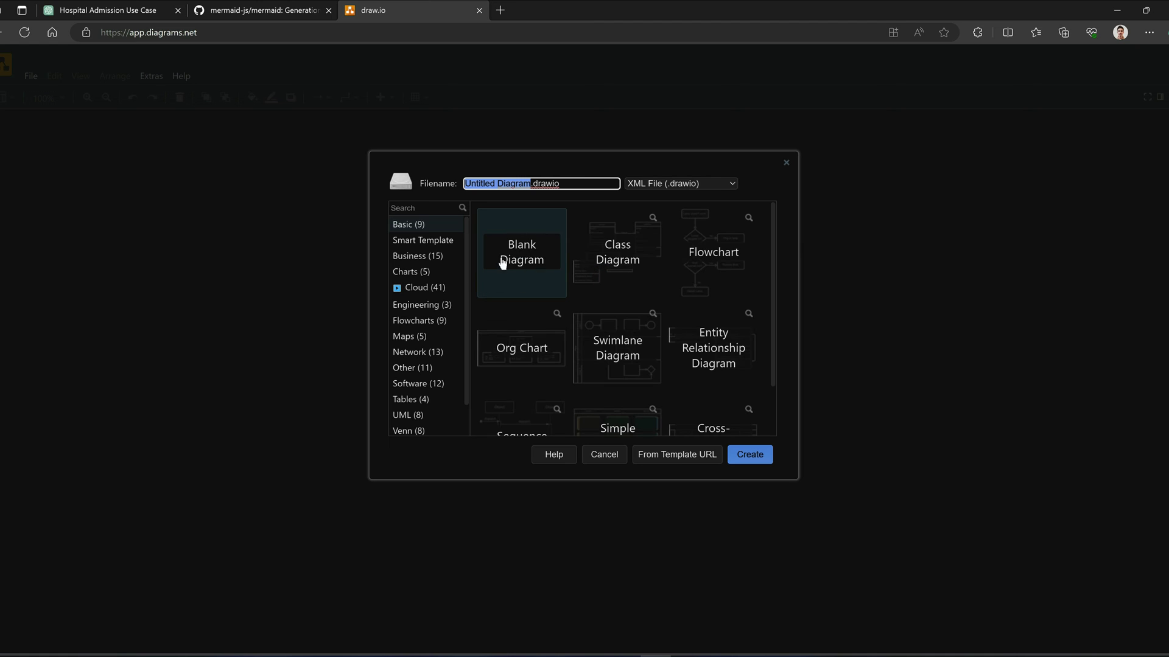
left_click(529, 259)
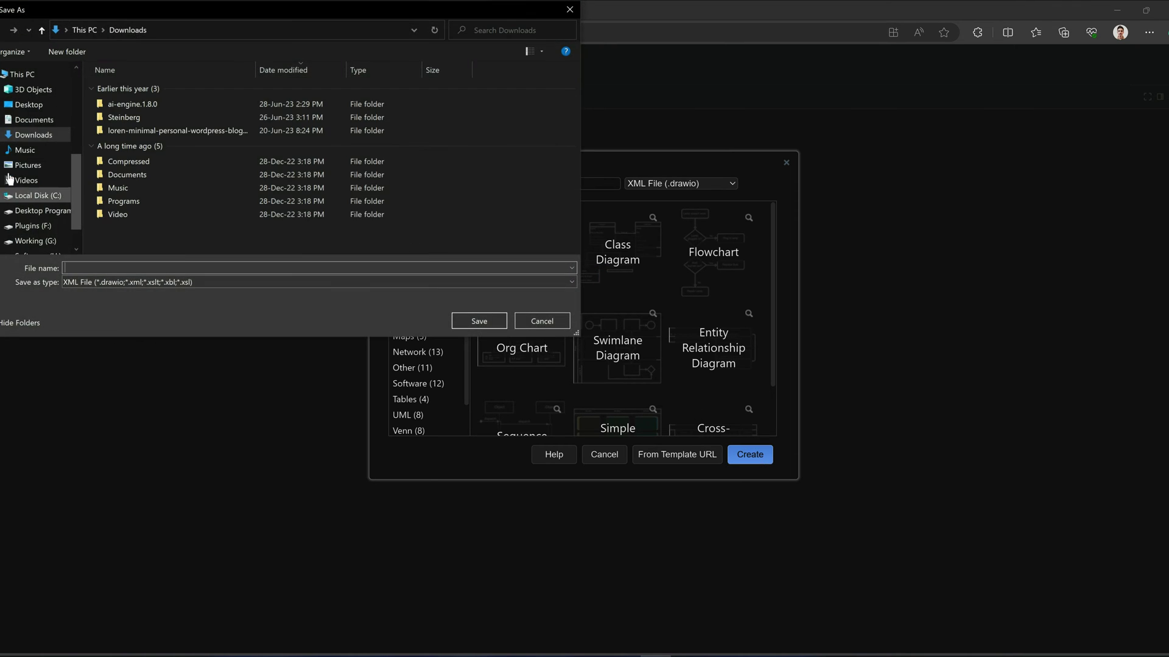
left_click(45, 106)
left_click(161, 266)
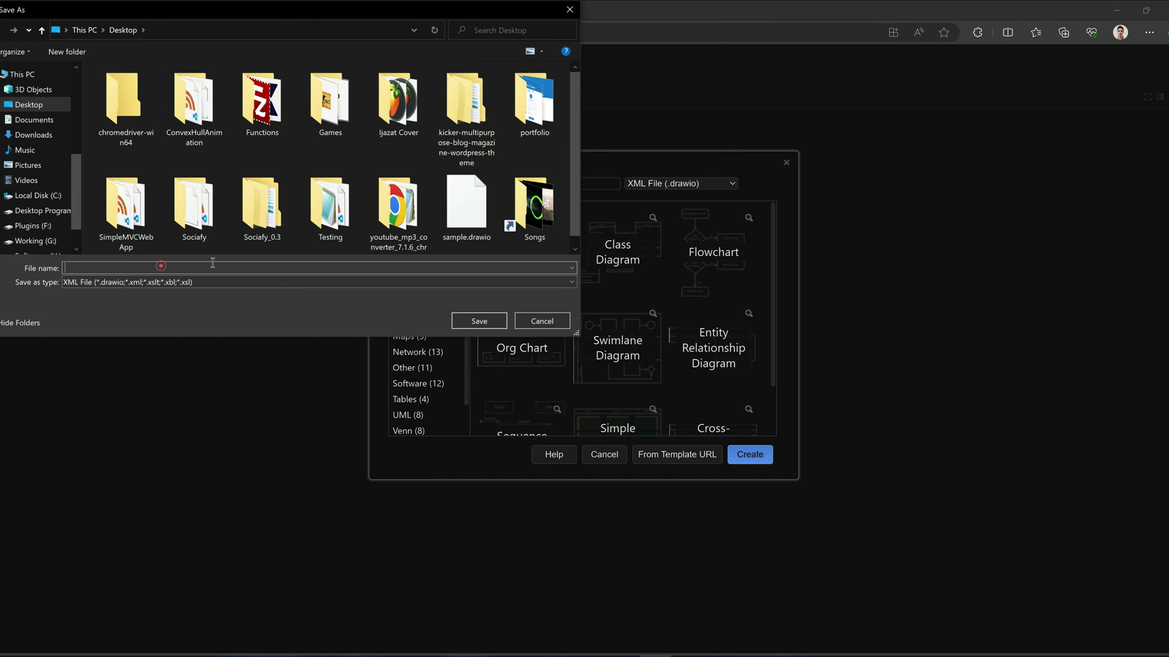
type("sample")
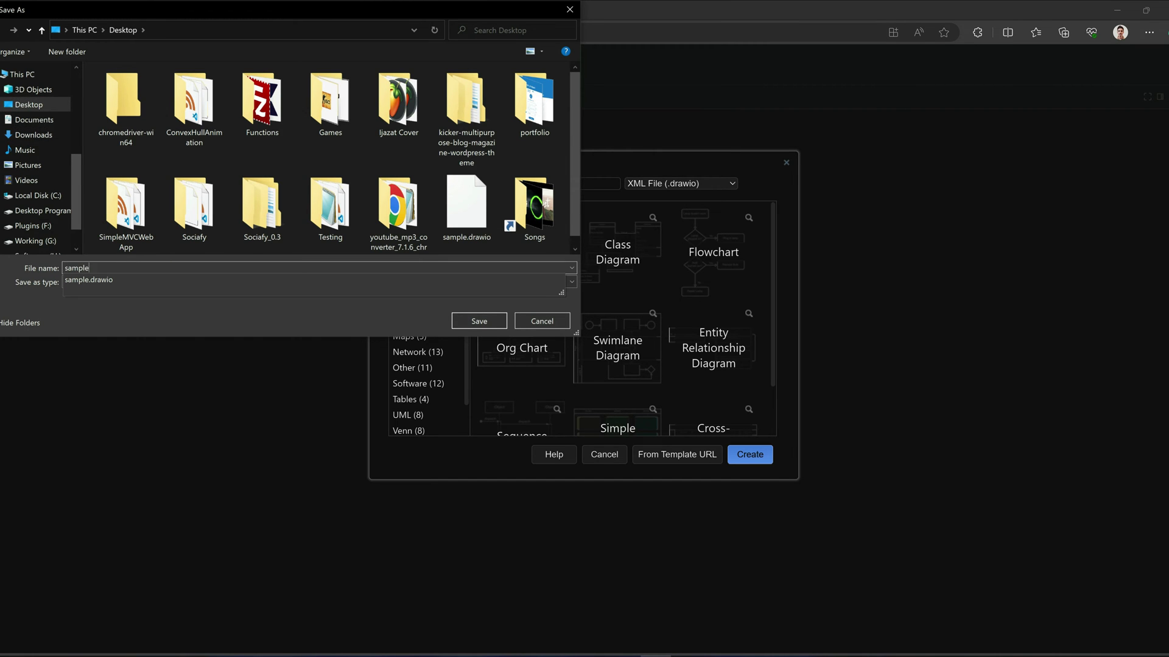
type("1")
left_click(486, 323)
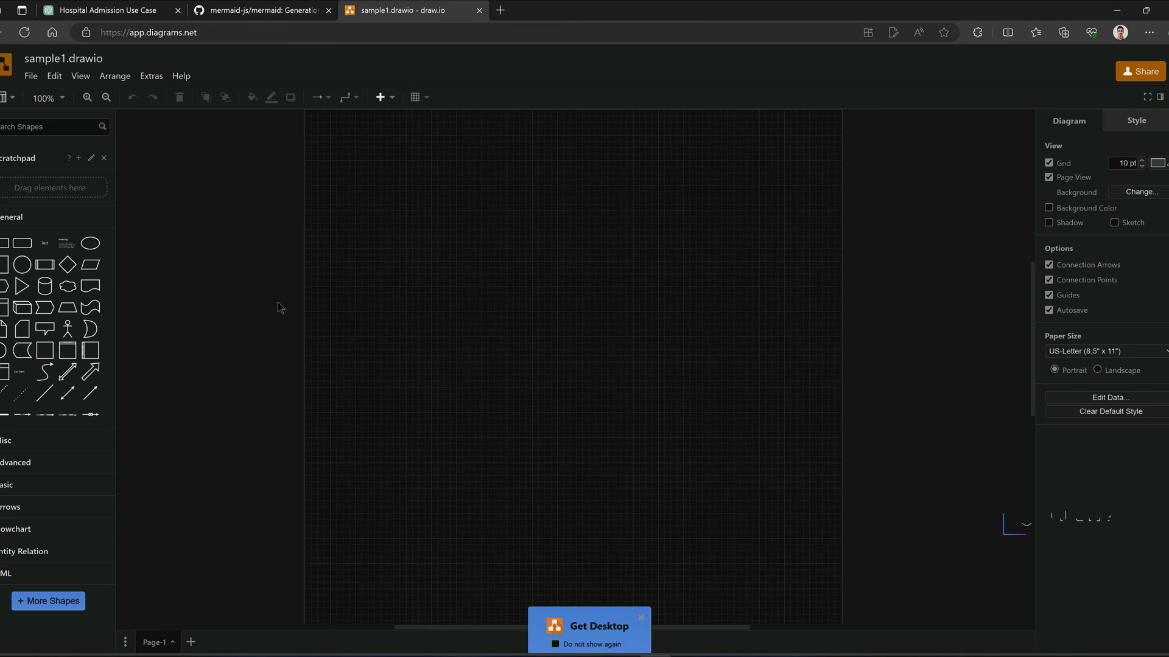
left_click(641, 608)
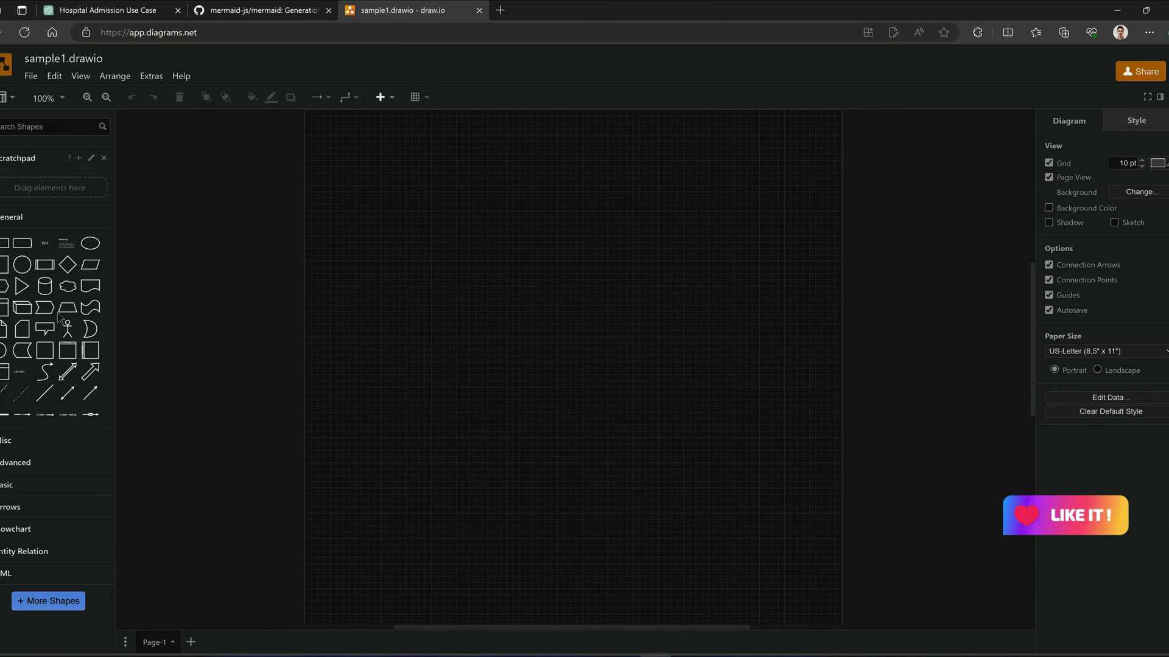
Insert a Mermaid diagram, replacing the sample code with the copied hospital flowchart code.
left_click(115, 79)
mouse_move(137, 299)
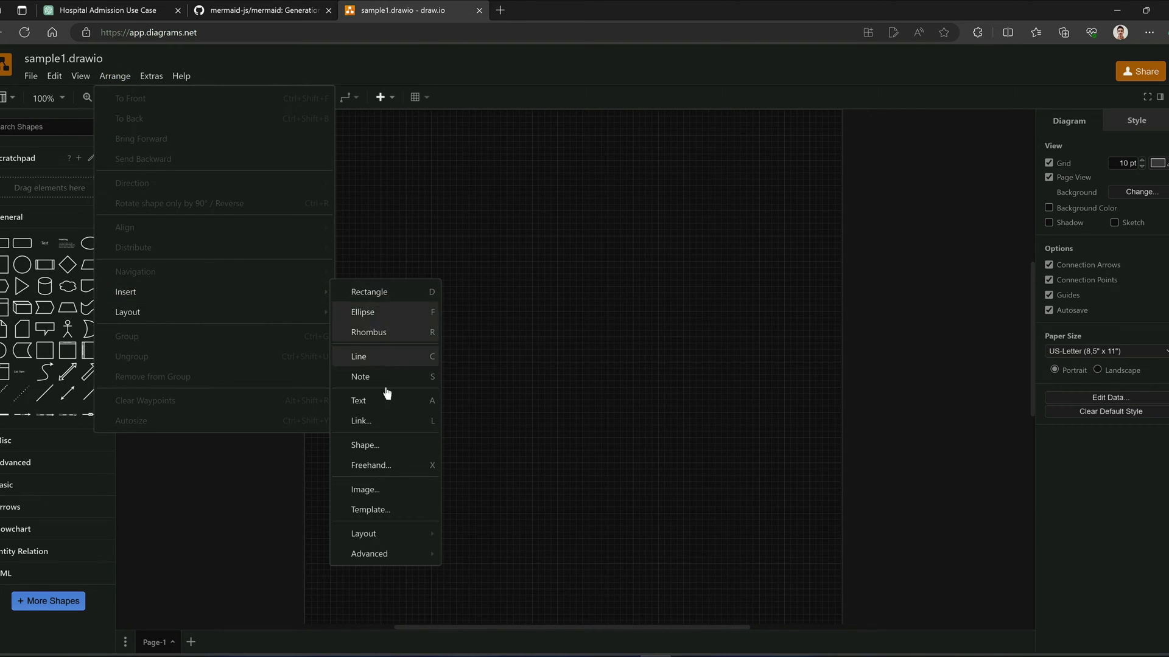
mouse_move(385, 525)
mouse_move(382, 557)
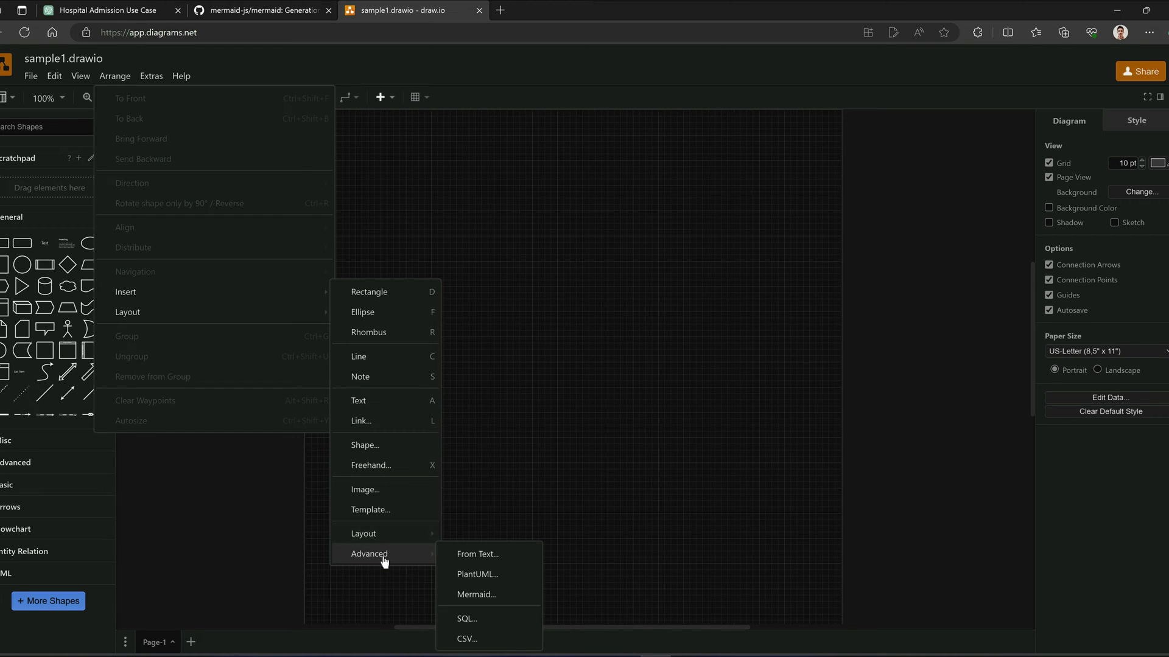
left_click(486, 600)
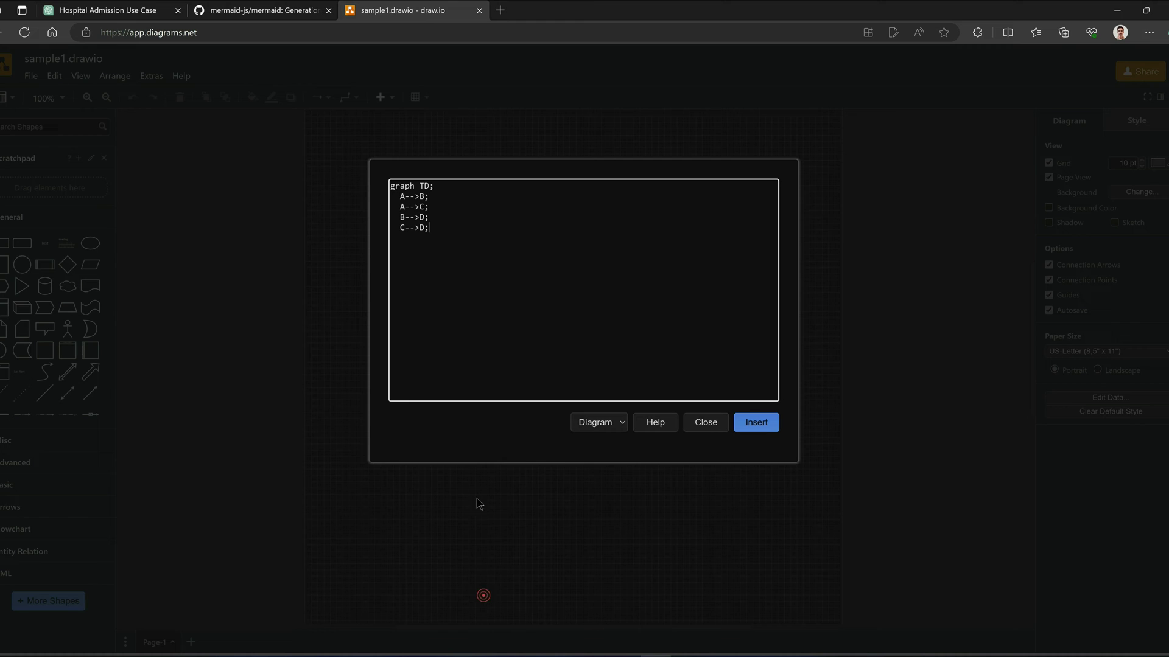
left_click(456, 300)
left_click(581, 222)
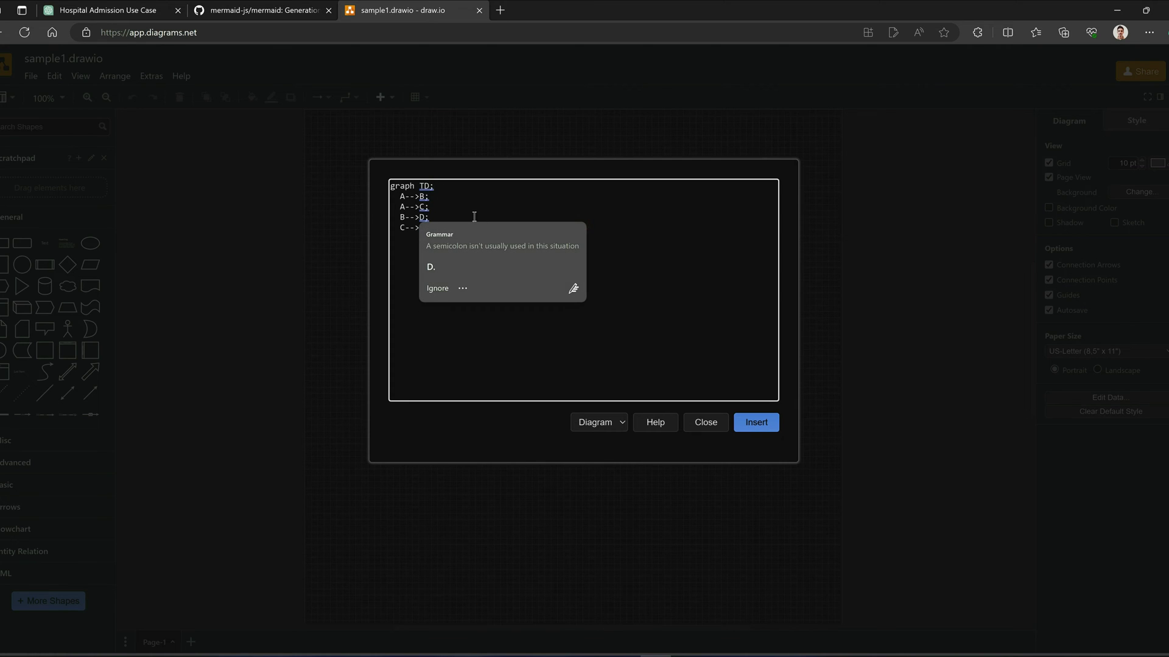
key("ctrl+a")
key("ctrl+v")
left_click(756, 422)
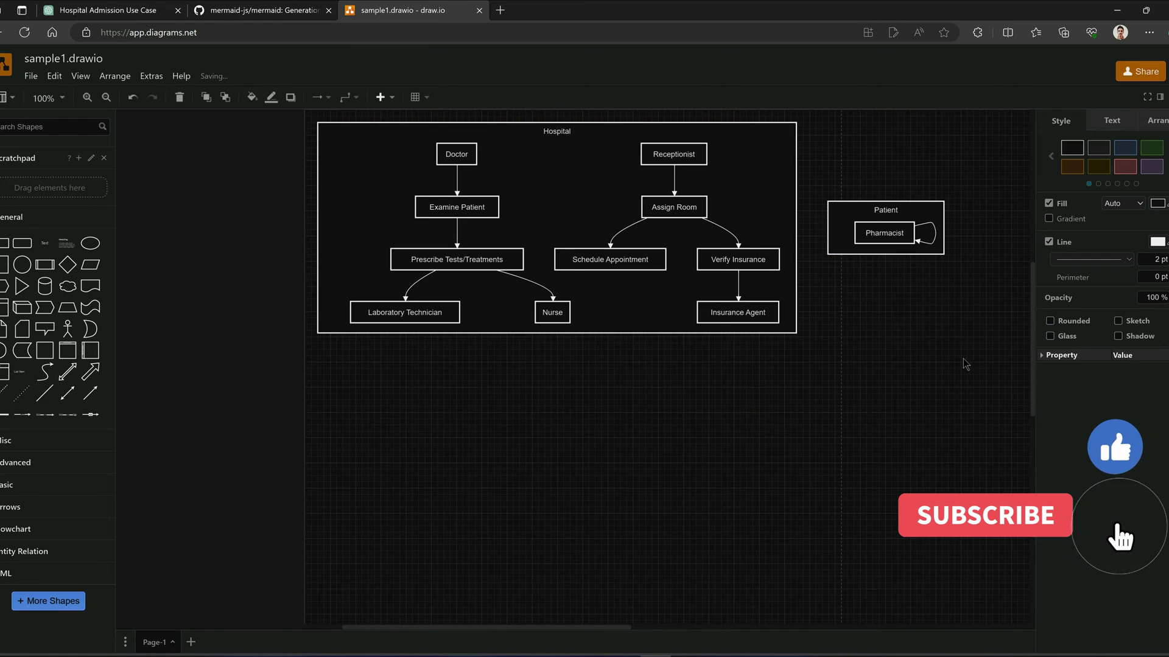
Apply the dark orange colour style to the Hospital container of the flowchart.
left_click(963, 360)
key("ctrl+shift+h")
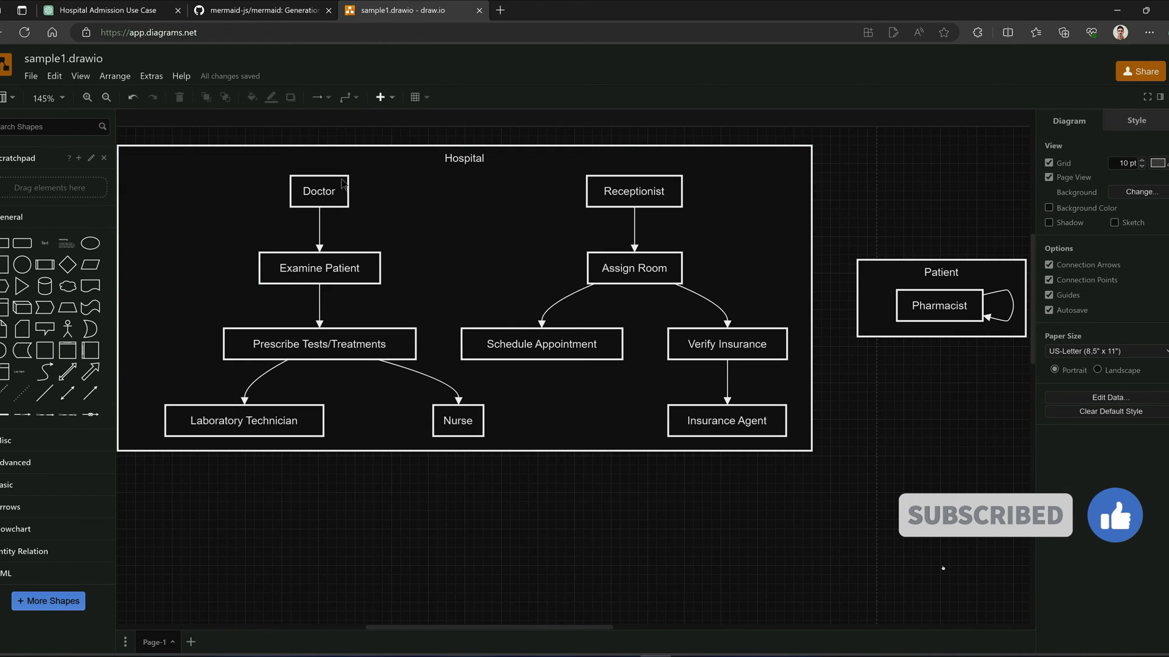
left_click(396, 229)
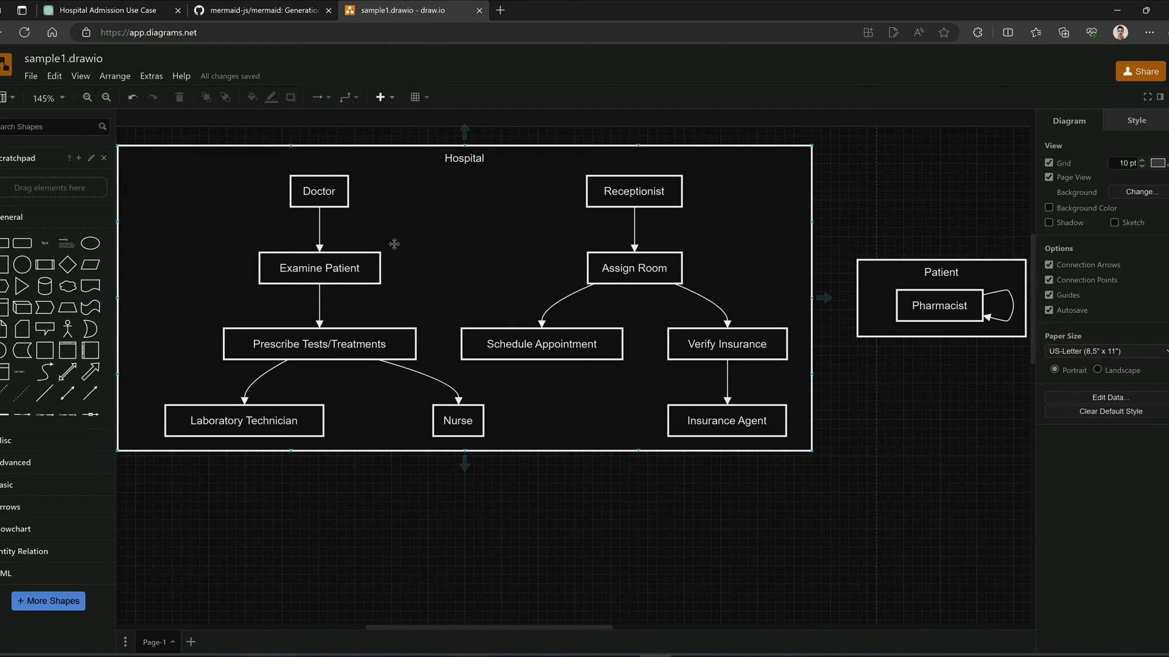
left_click(485, 198)
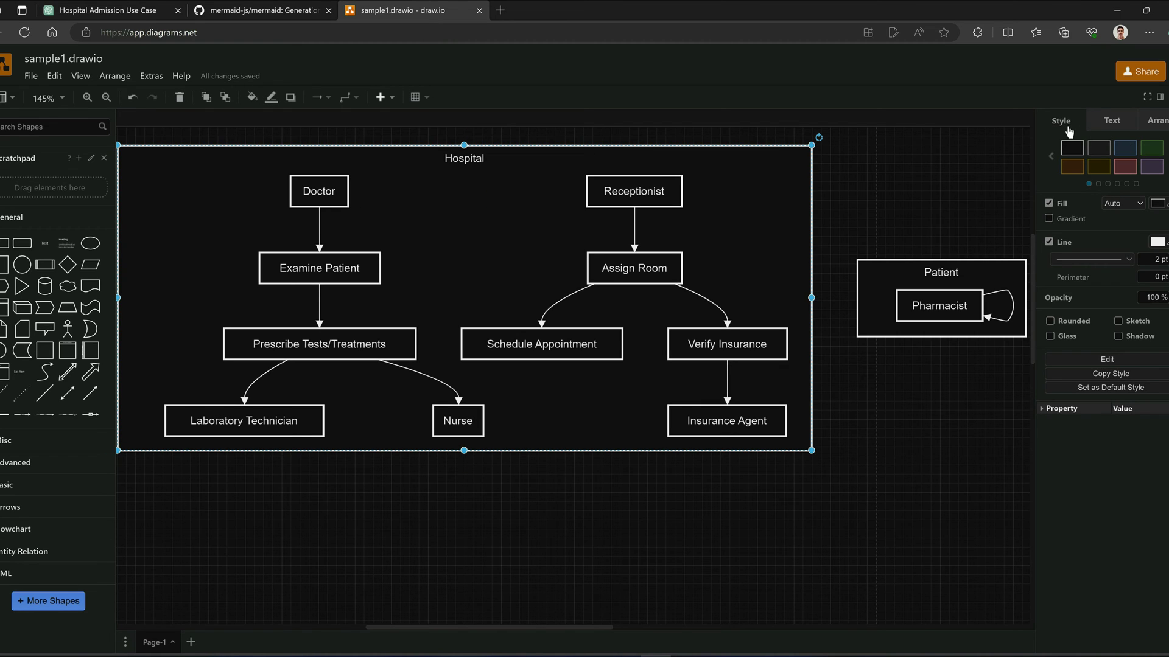
left_click(1072, 168)
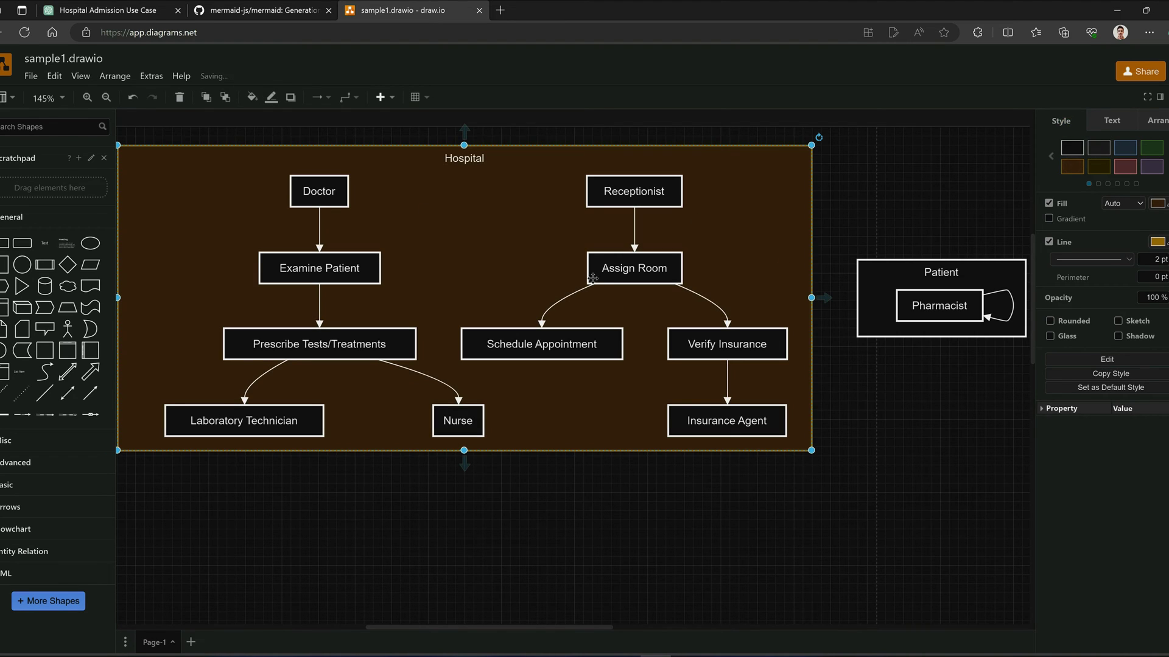
Apply the red colour style to the Doctor box and clear the selection.
left_click(314, 198)
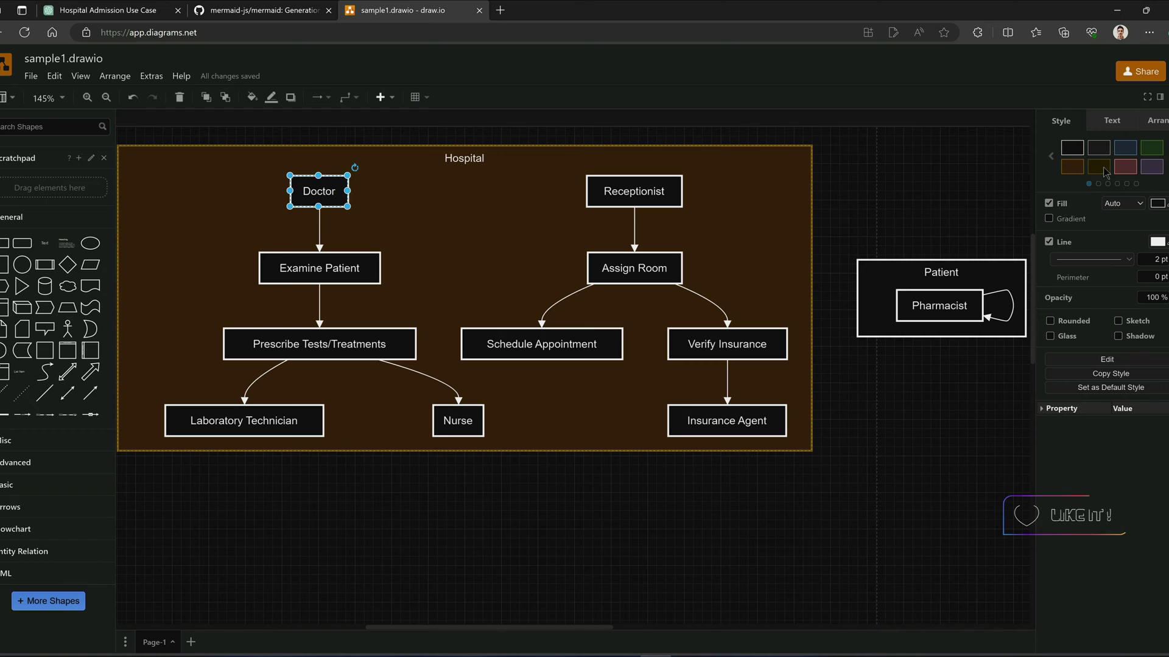
left_click(1125, 167)
left_click(532, 186)
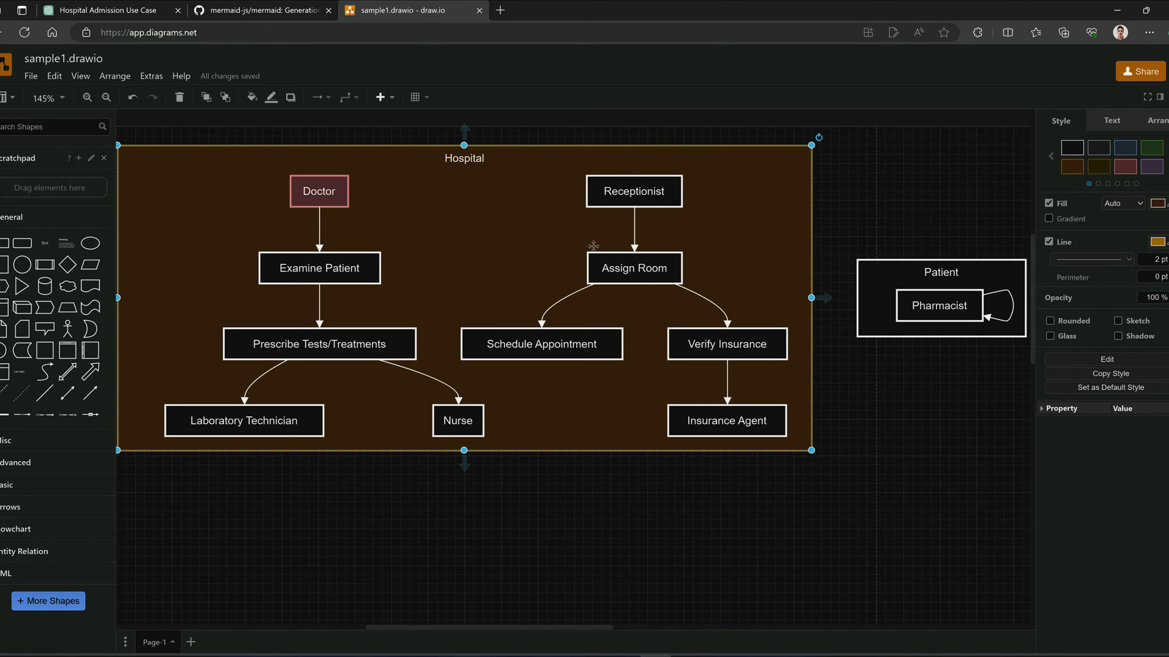
key("Escape")
left_click(120, 77)
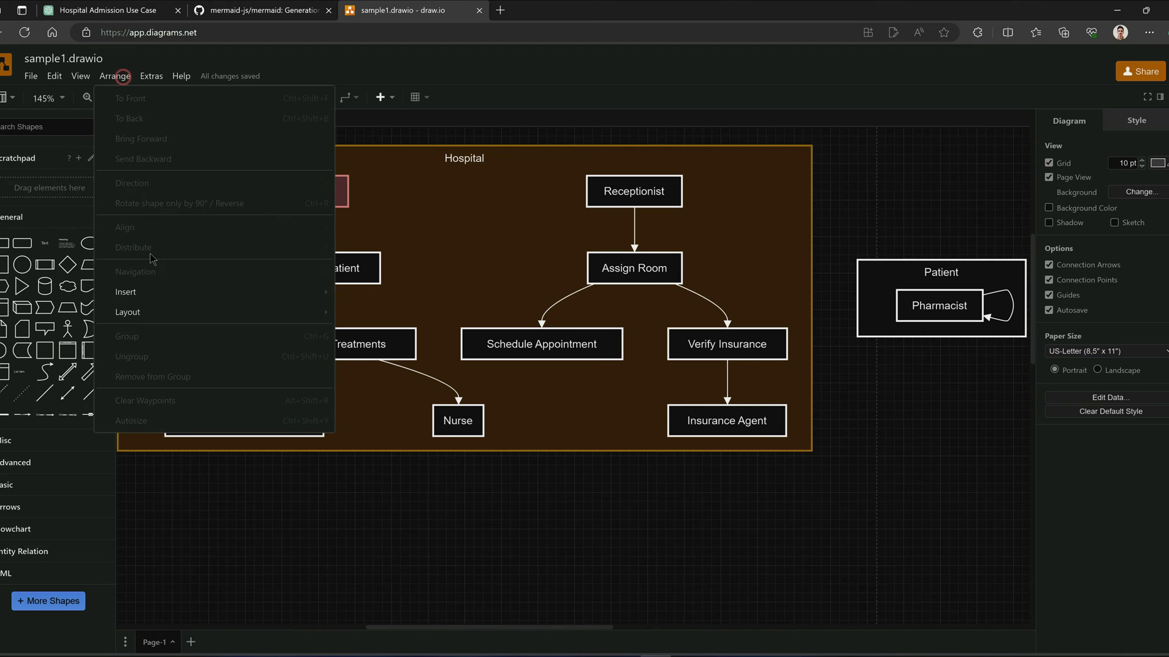
mouse_move(389, 555)
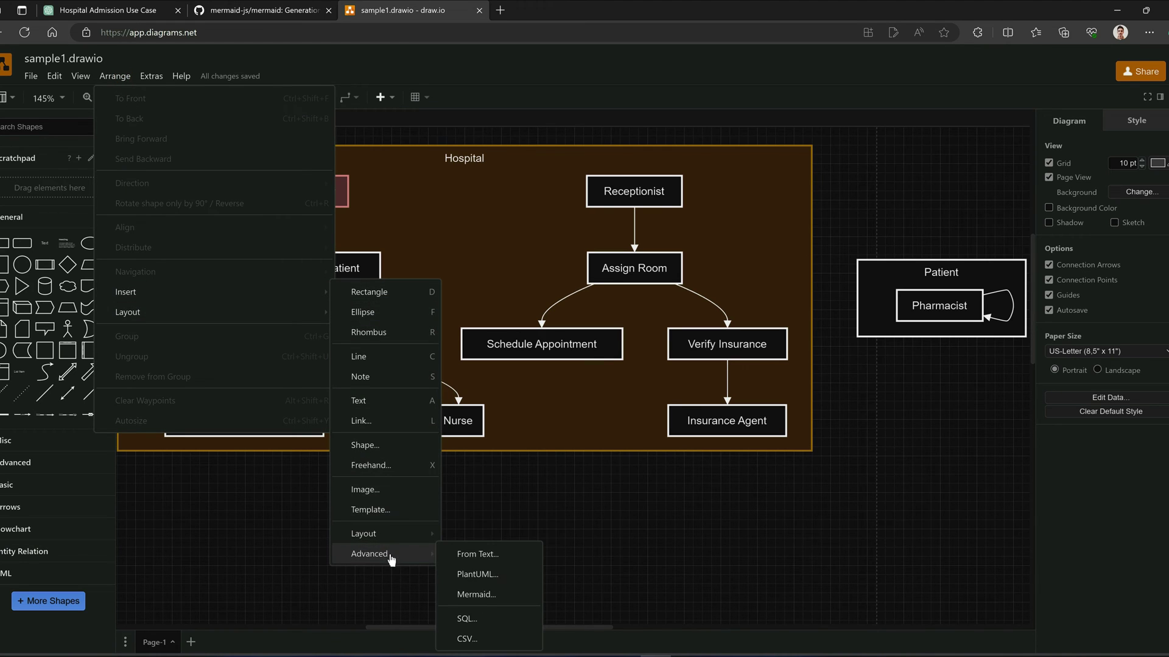
left_click(484, 596)
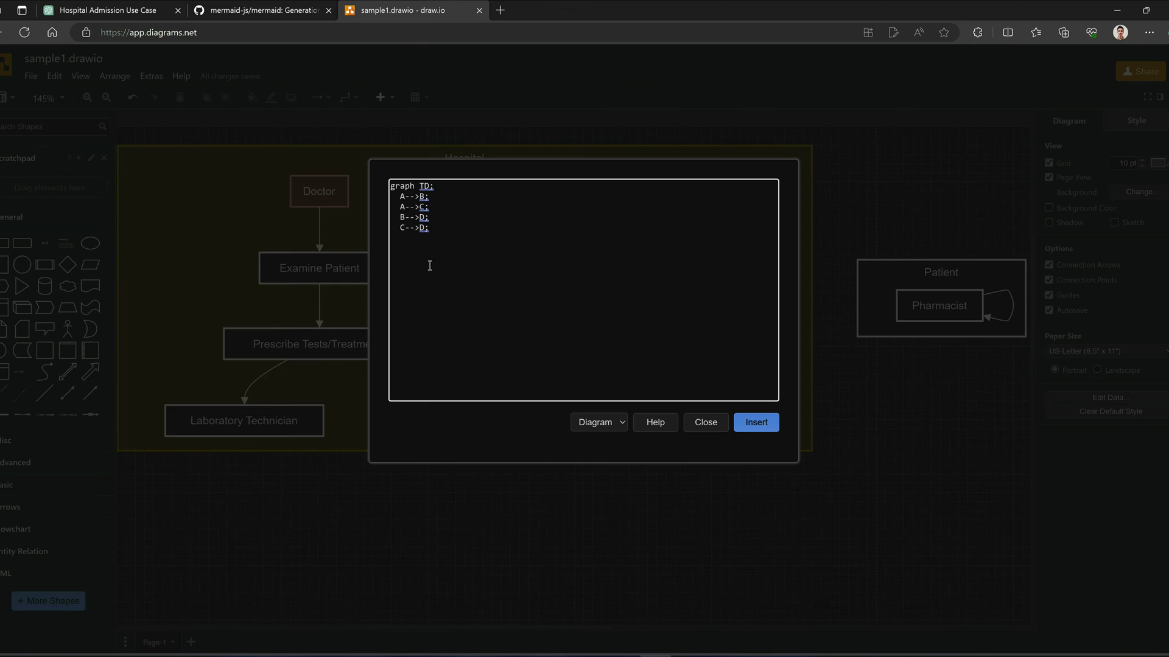
left_click(701, 426)
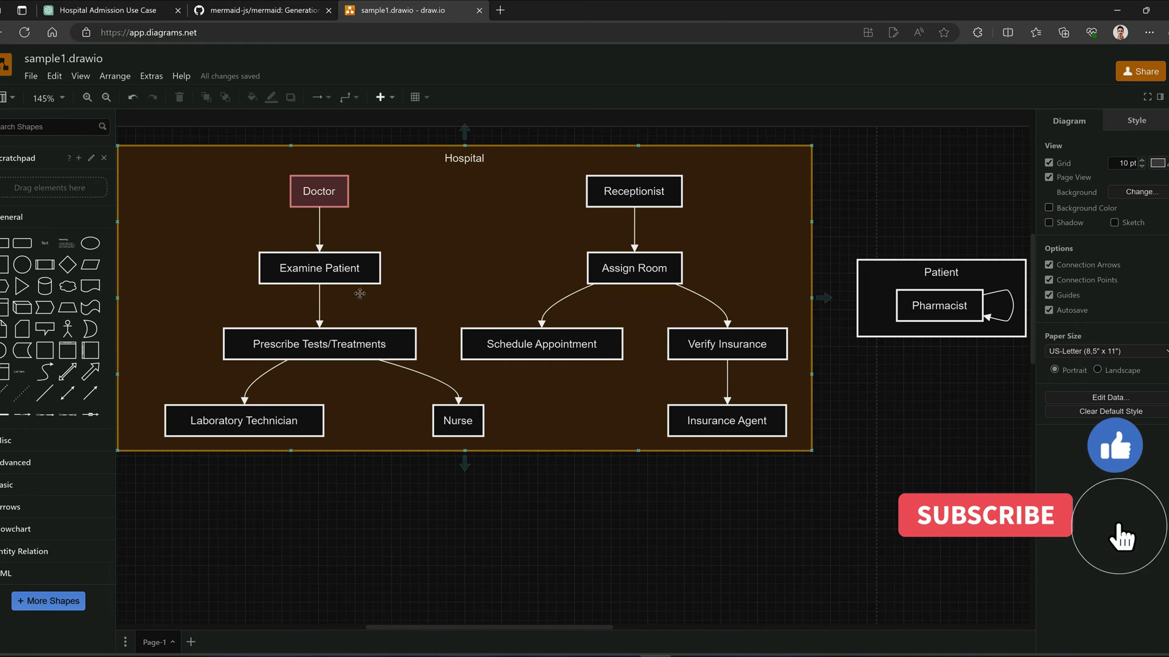
left_click(718, 345)
left_click(522, 267)
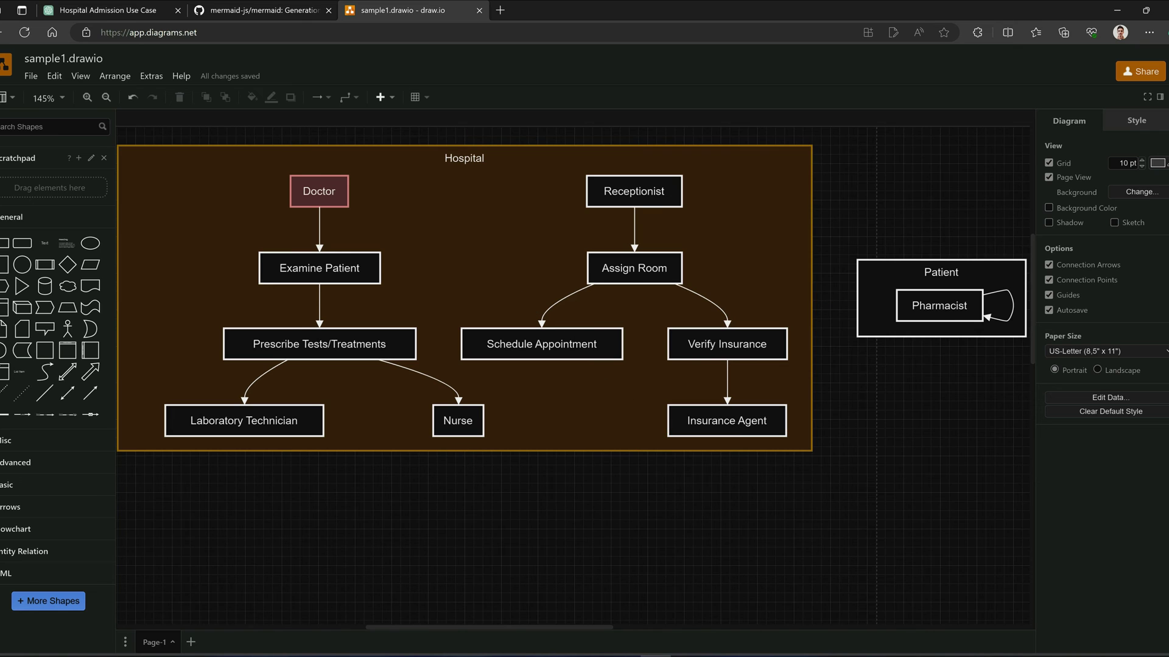
Switch to the ChatGPT conversation and ask "give mermaid js code of state transition diagram for my use case".
left_click(131, 10)
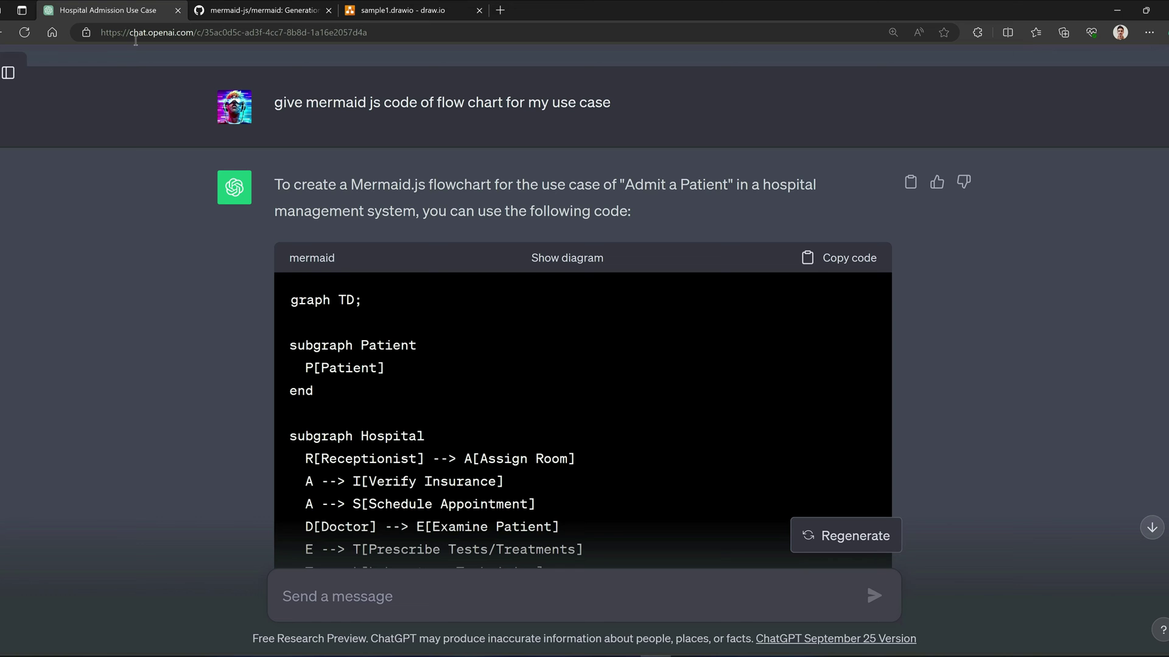
left_click(1151, 529)
left_click(660, 593)
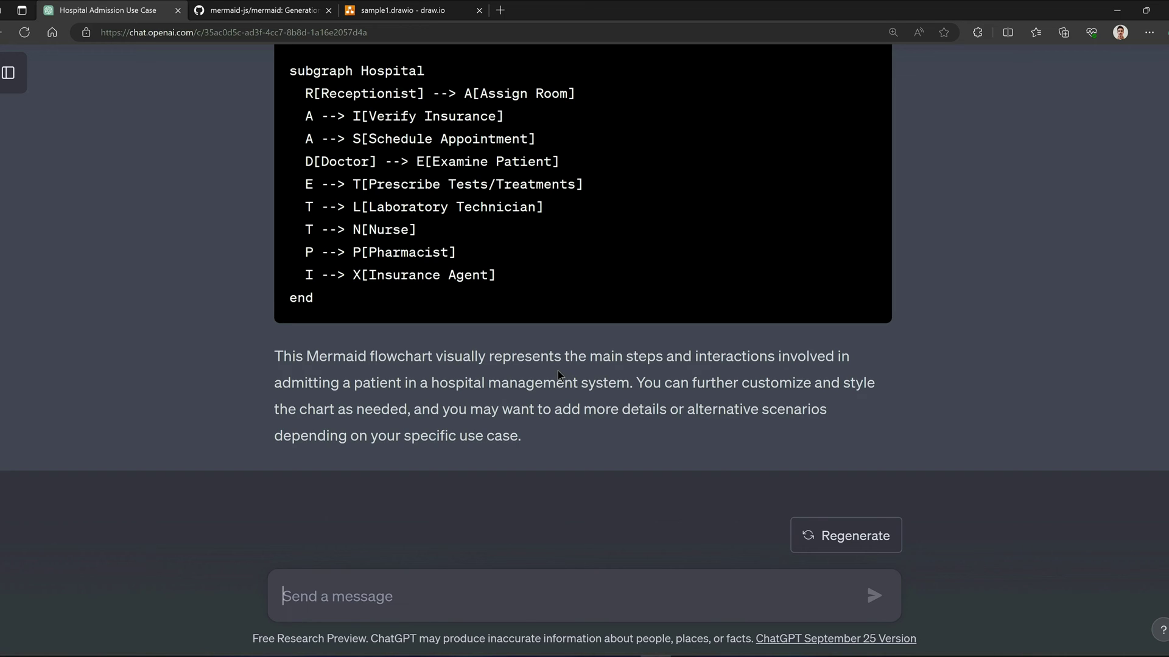
type("give mermaid js code of s")
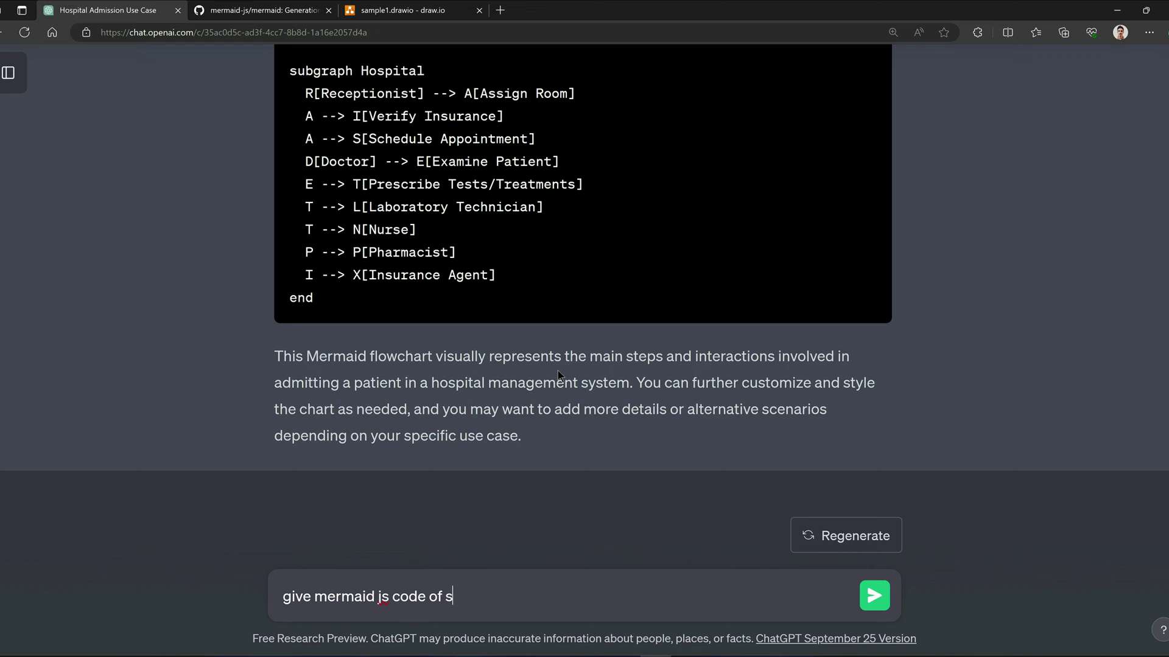
type("tate transition diagram for my ")
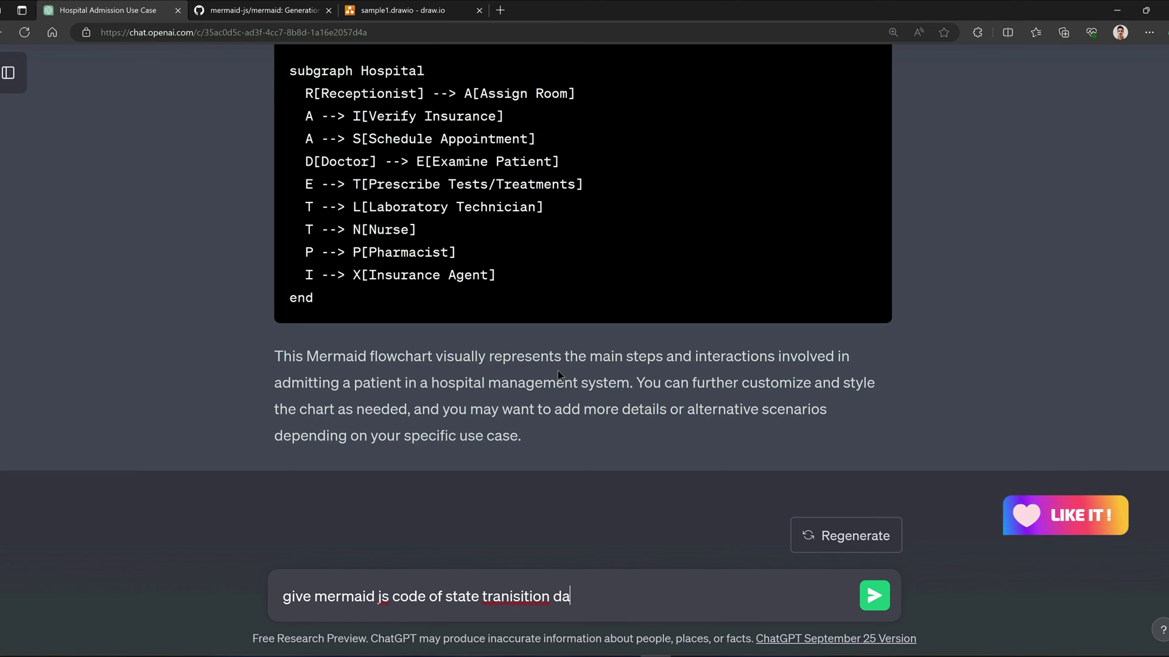
type("use case")
key("Return")
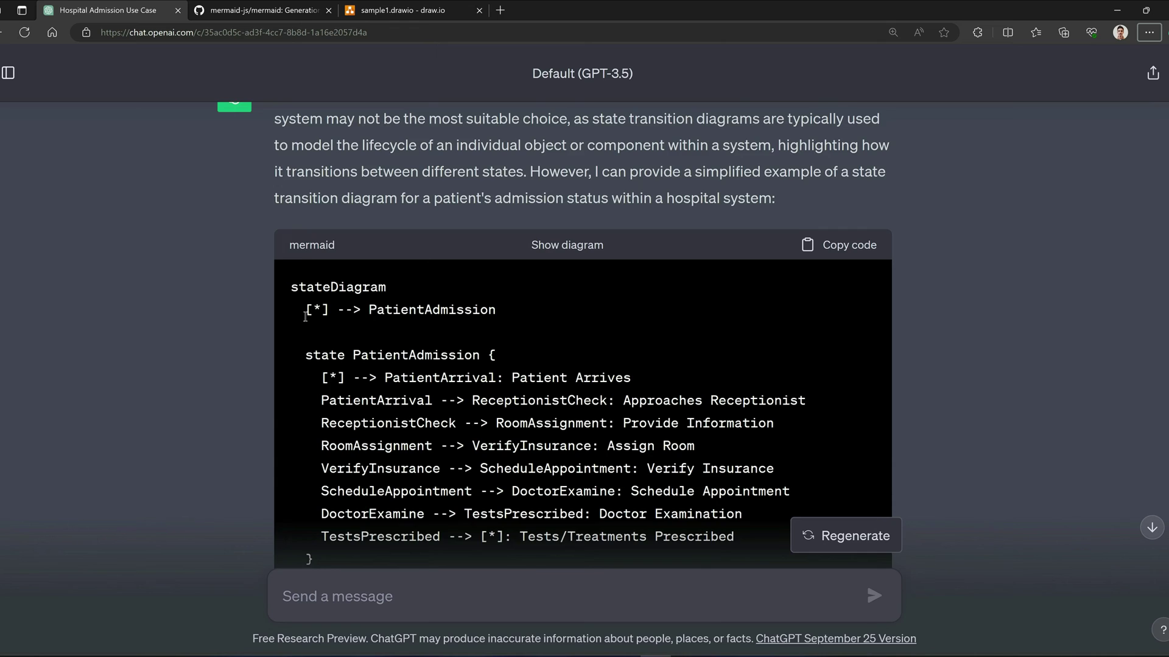
Look over the generated stateDiagram code for patient admission and copy it.
scroll(305, 315, "down", 3)
scroll(717, 221, "up", 2)
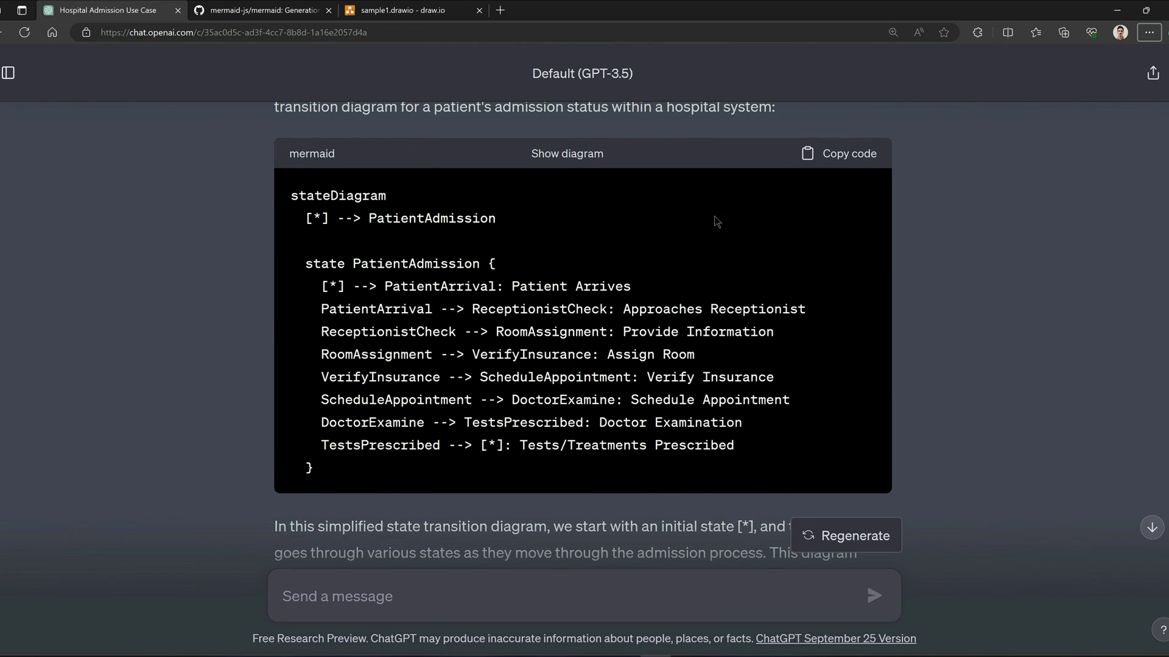
left_click(835, 156)
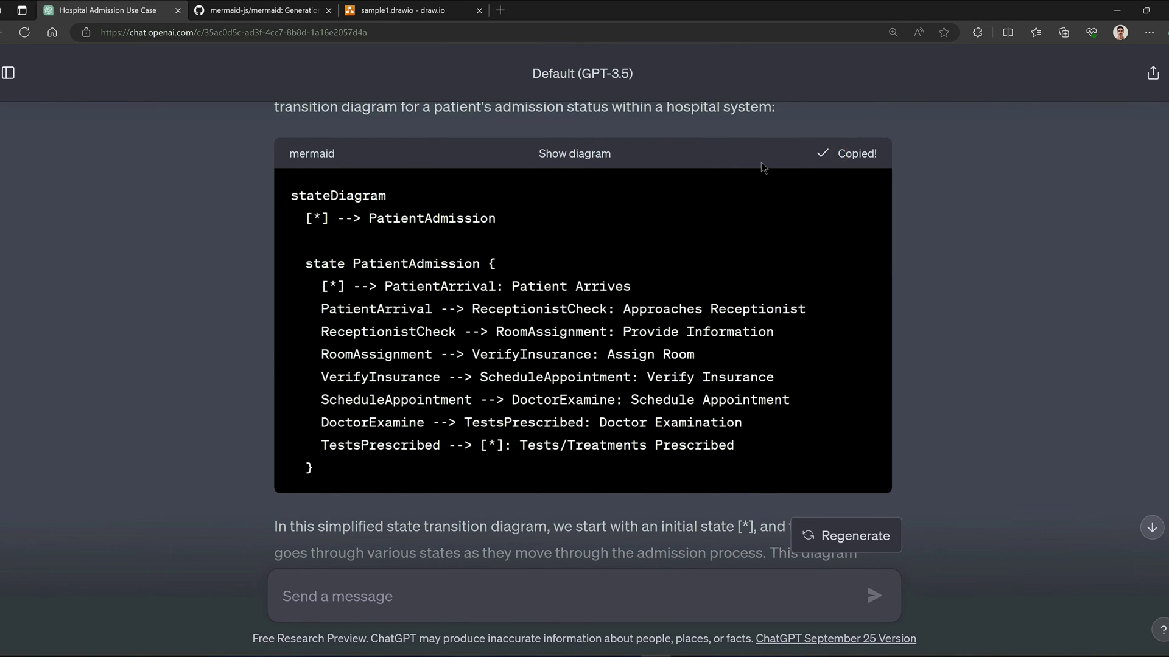
Switch to the sample1.drawio diagram in draw.io and delete the whole hospital flowchart.
left_click(402, 11)
key("ctrl+a")
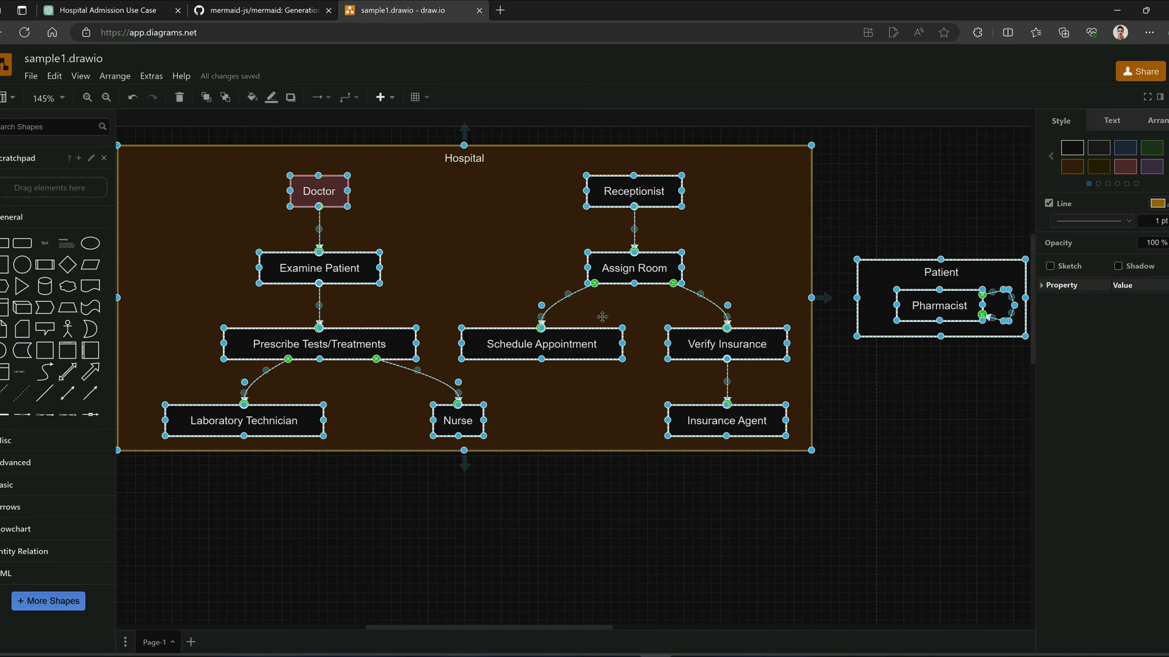
key("Delete")
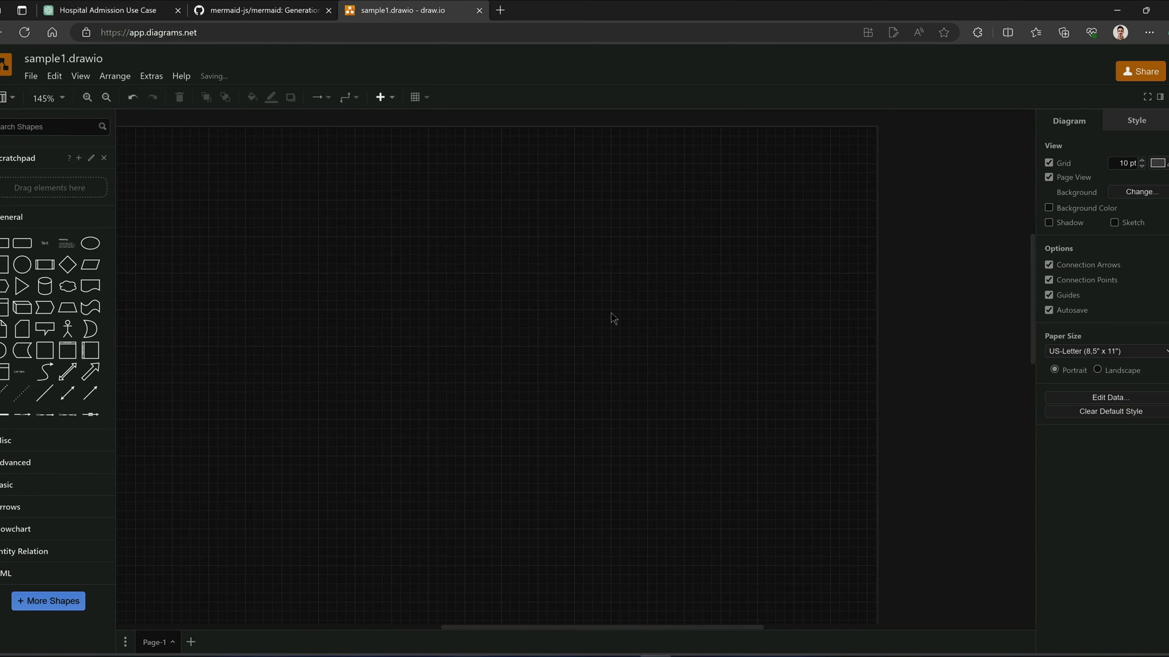
Insert a Mermaid diagram from the copied stateDiagram code for PatientAdmission, replacing the default sample code.
left_click(80, 75)
left_click(108, 81)
left_click(108, 80)
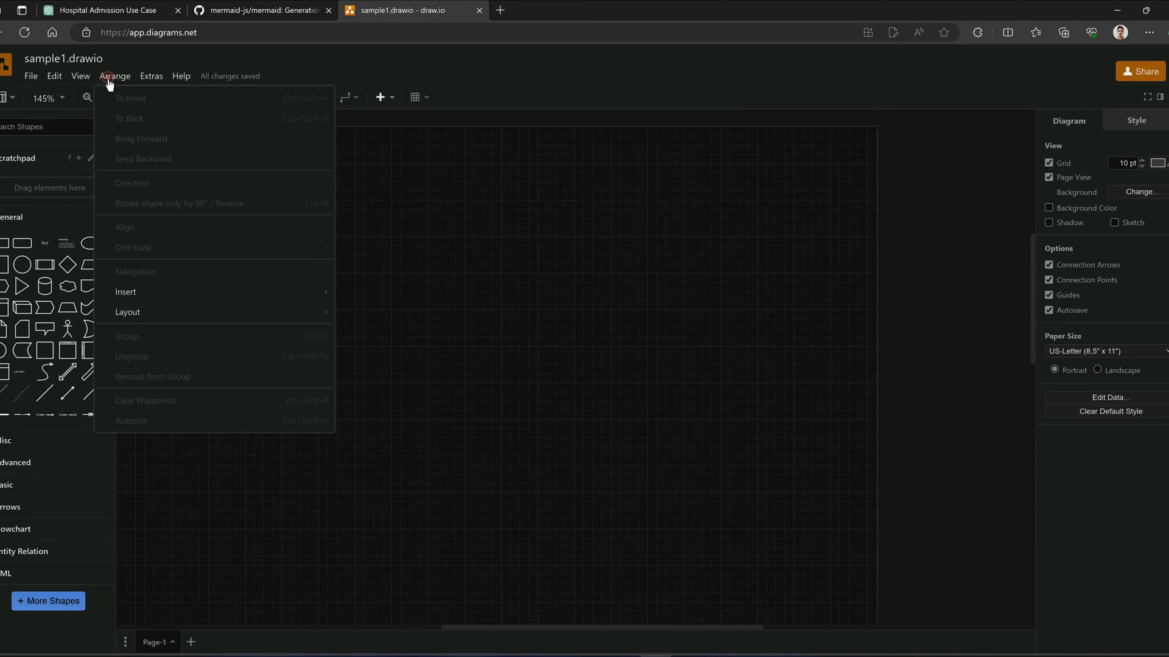
mouse_move(156, 294)
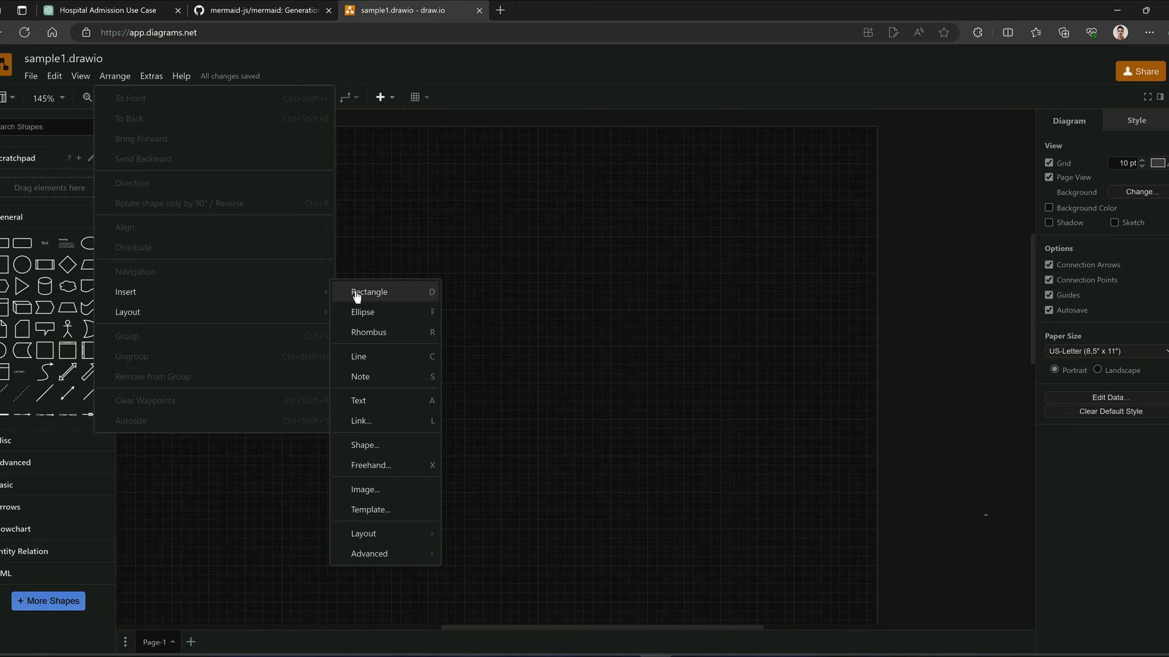
mouse_move(404, 556)
left_click(478, 595)
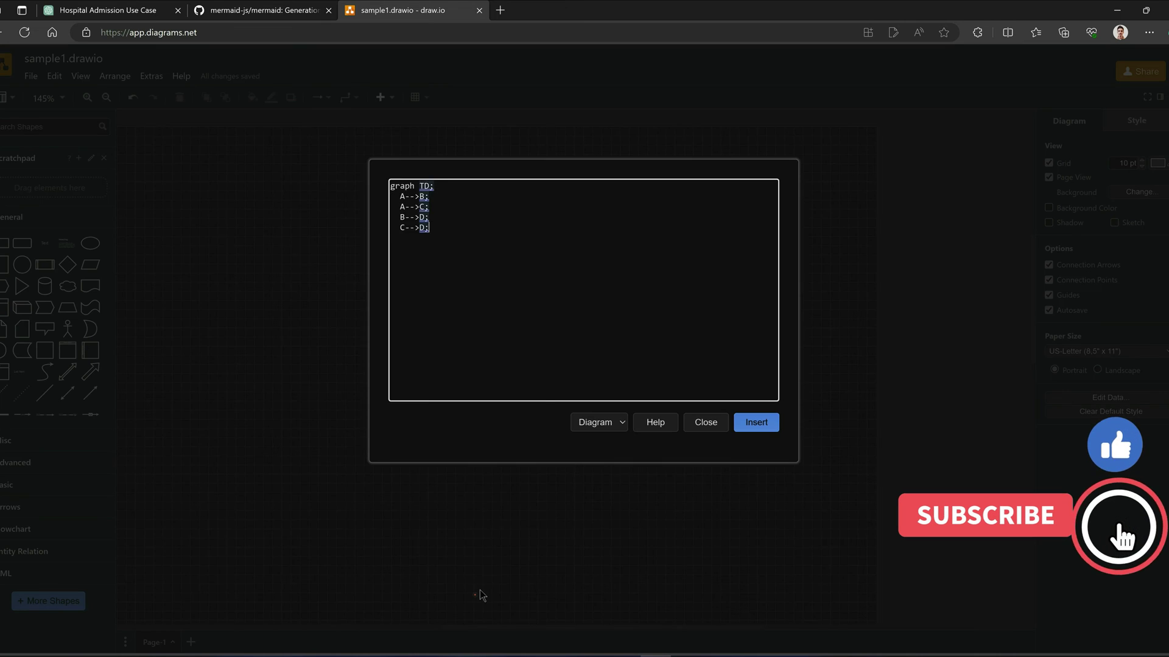
key("ctrl+v")
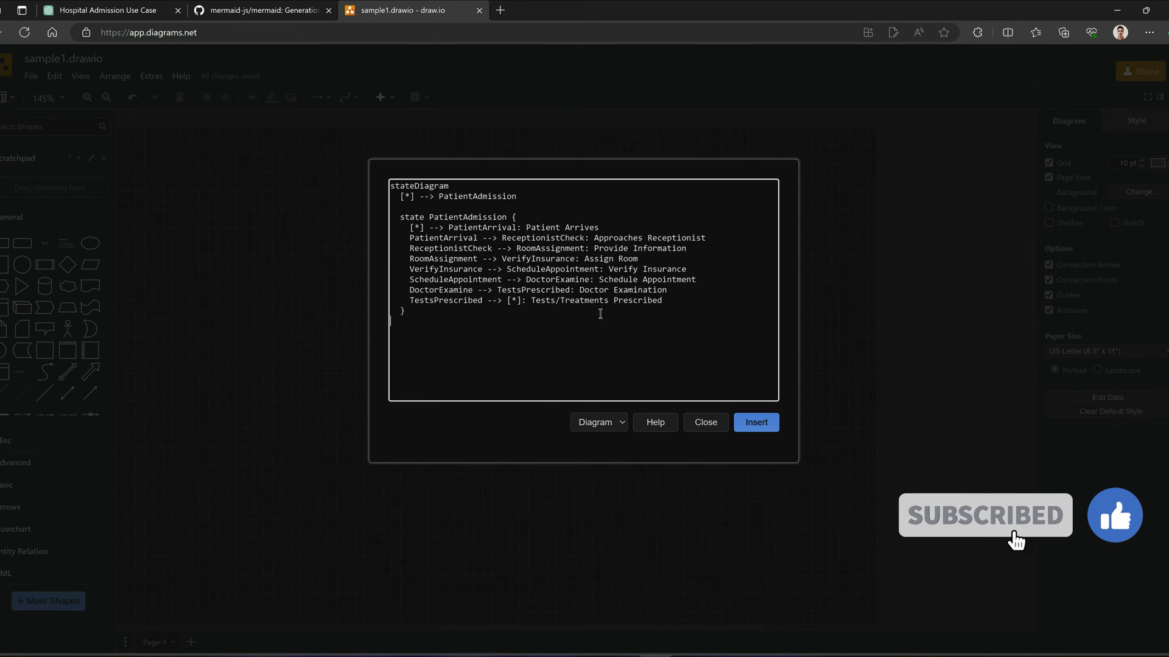
left_click(753, 424)
Clear the selection and examine the PatientAdmission state diagram from its start node down to its end node.
scroll(340, 347, "down", 1)
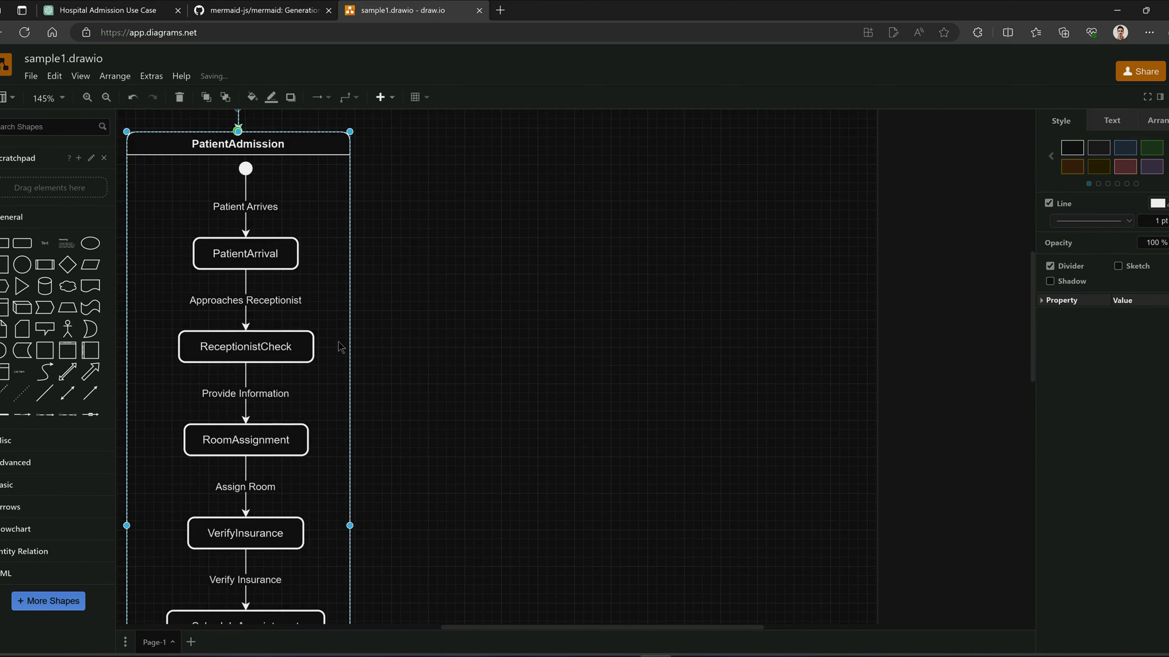
scroll(339, 347, "down", 8)
scroll(367, 341, "up", 3)
left_click(369, 337)
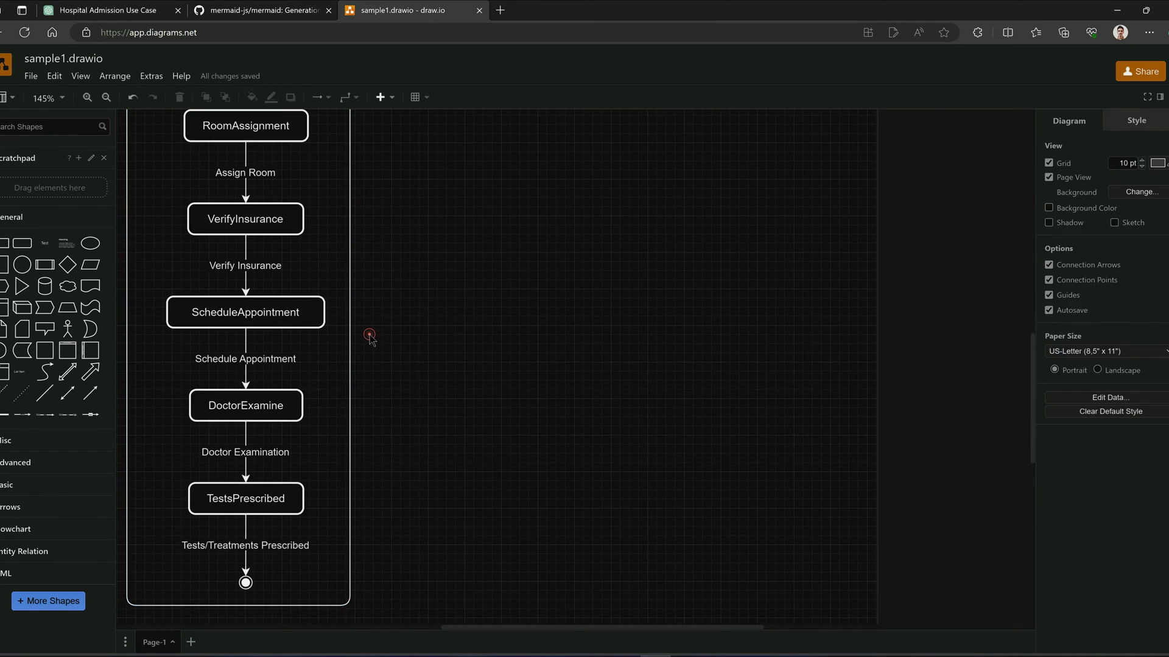
scroll(266, 189, "up", 7)
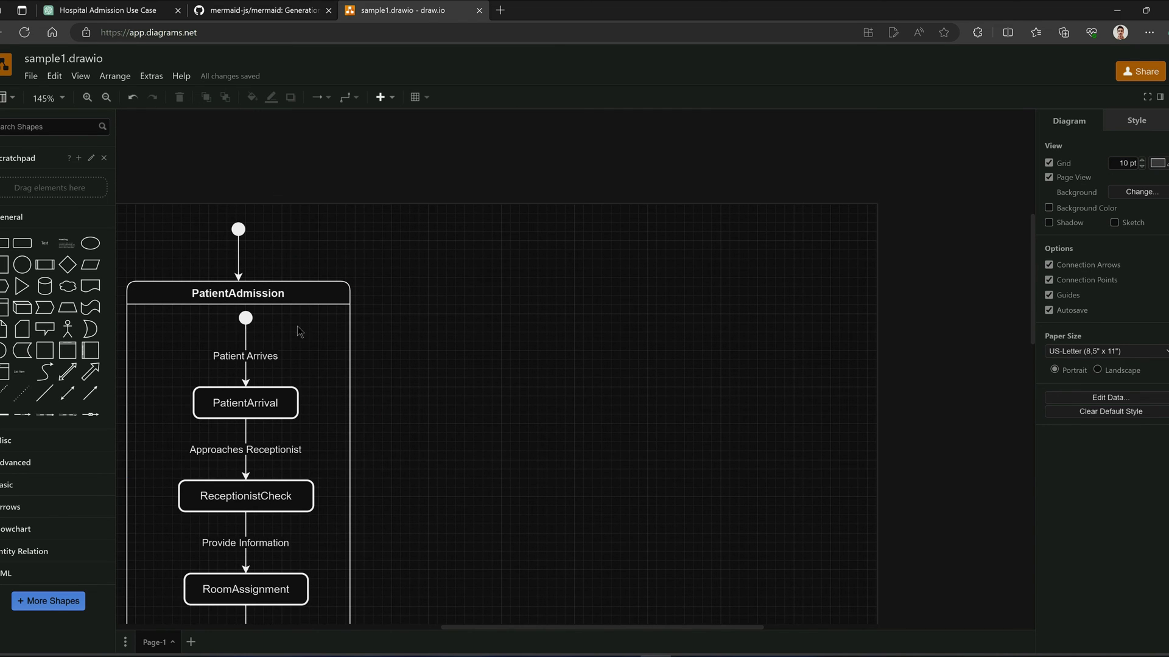
scroll(239, 321, "down", 9)
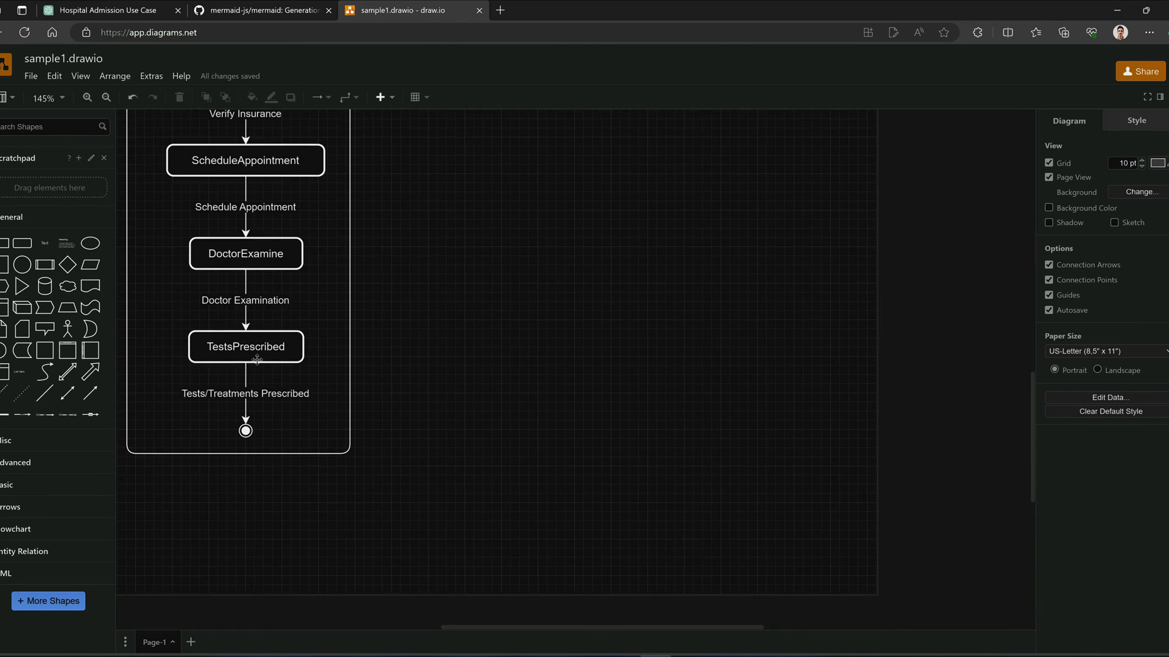
scroll(258, 360, "up", 3)
scroll(264, 294, "up", 3)
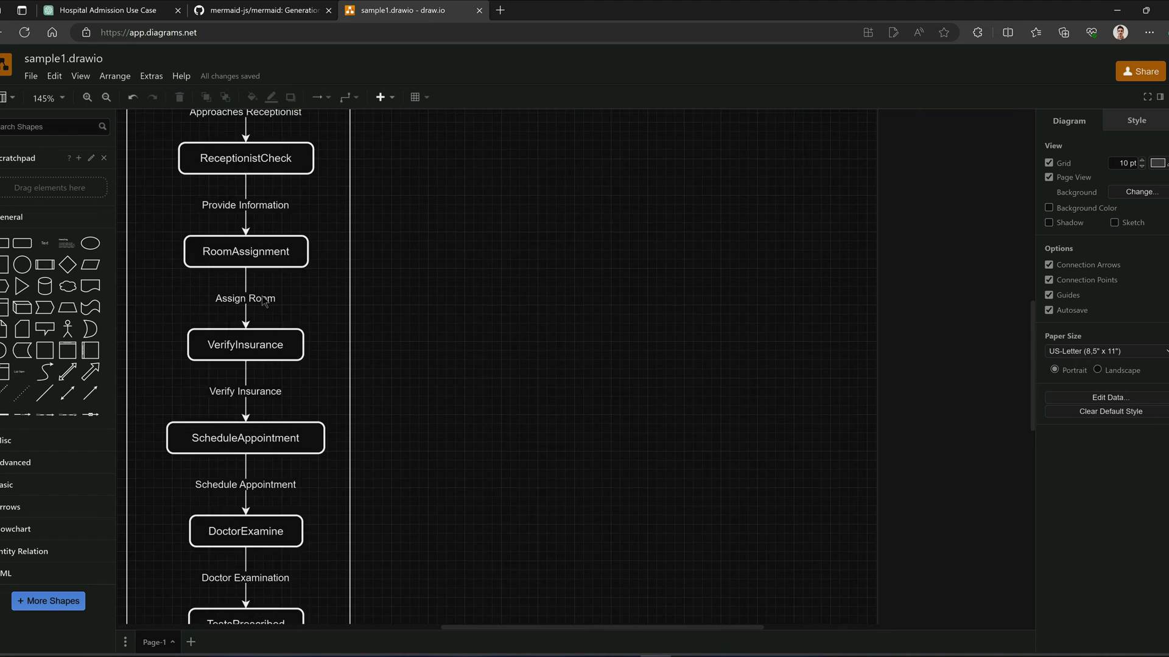
scroll(264, 294, "up", 3)
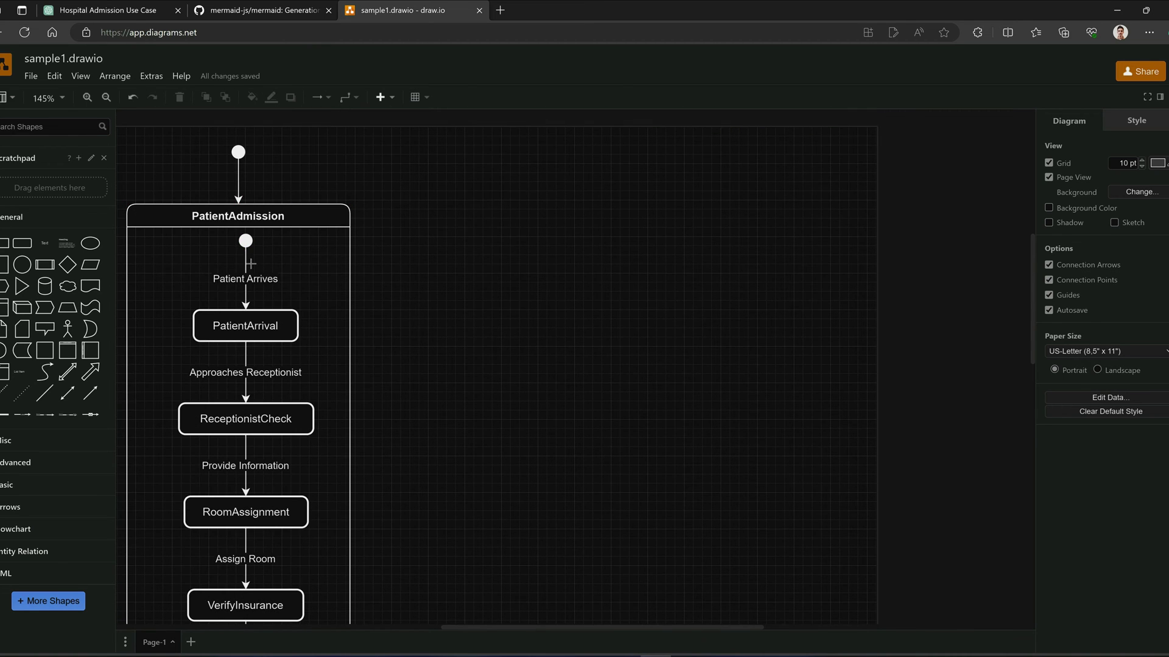
scroll(253, 297, "down", 10)
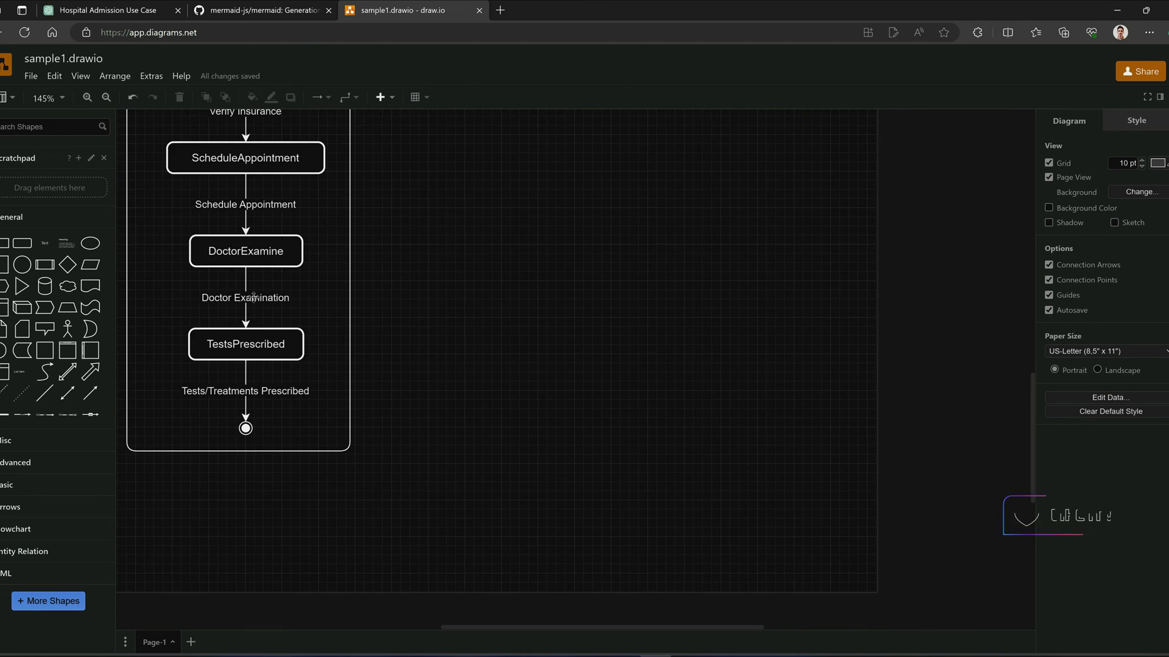
scroll(253, 298, "up", 8)
Return to the ChatGPT conversation and review its list of UML diagram types for another diagram to generate.
key("ctrl+1")
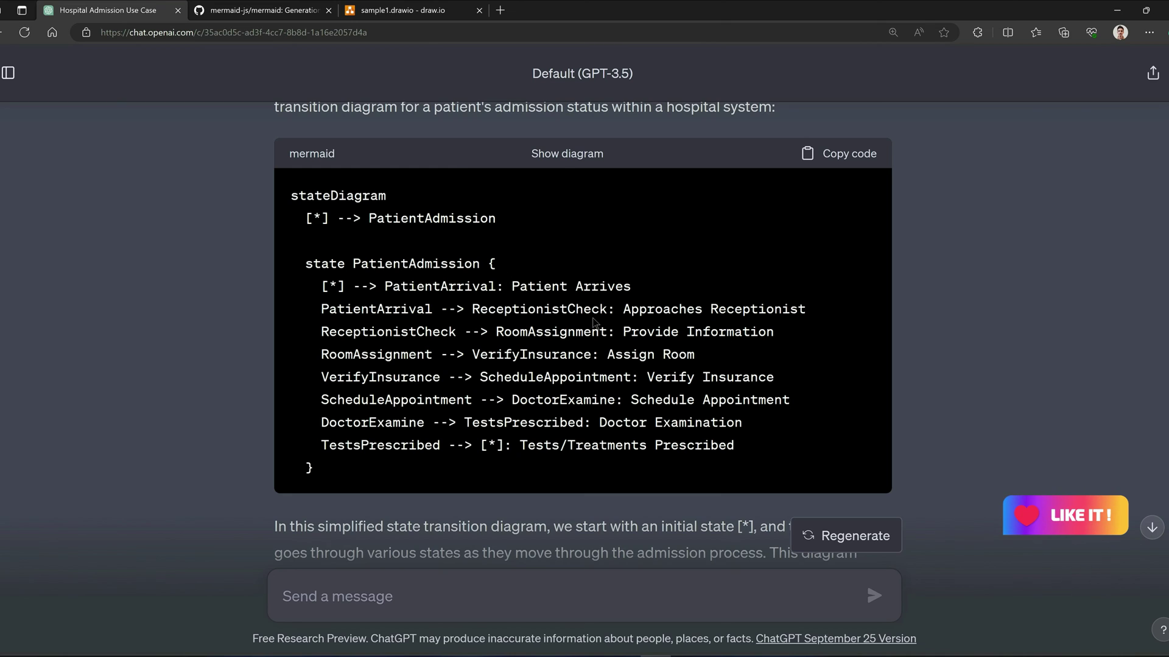
scroll(593, 321, "down", 4)
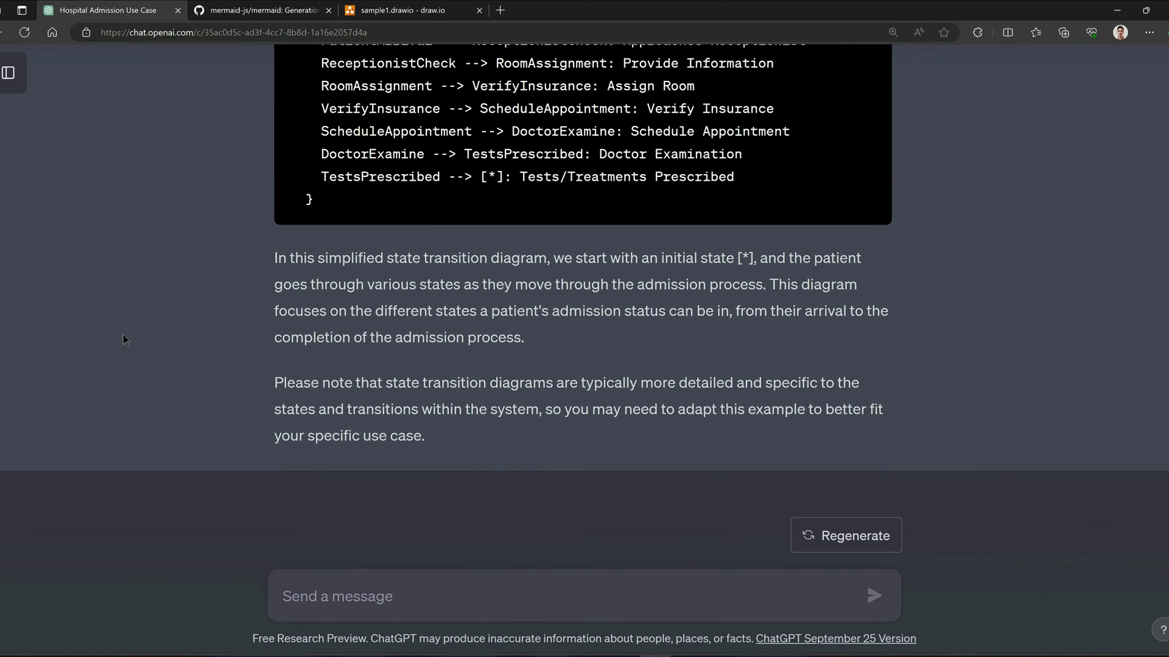
scroll(125, 334, "up", 7)
key("ctrl+2")
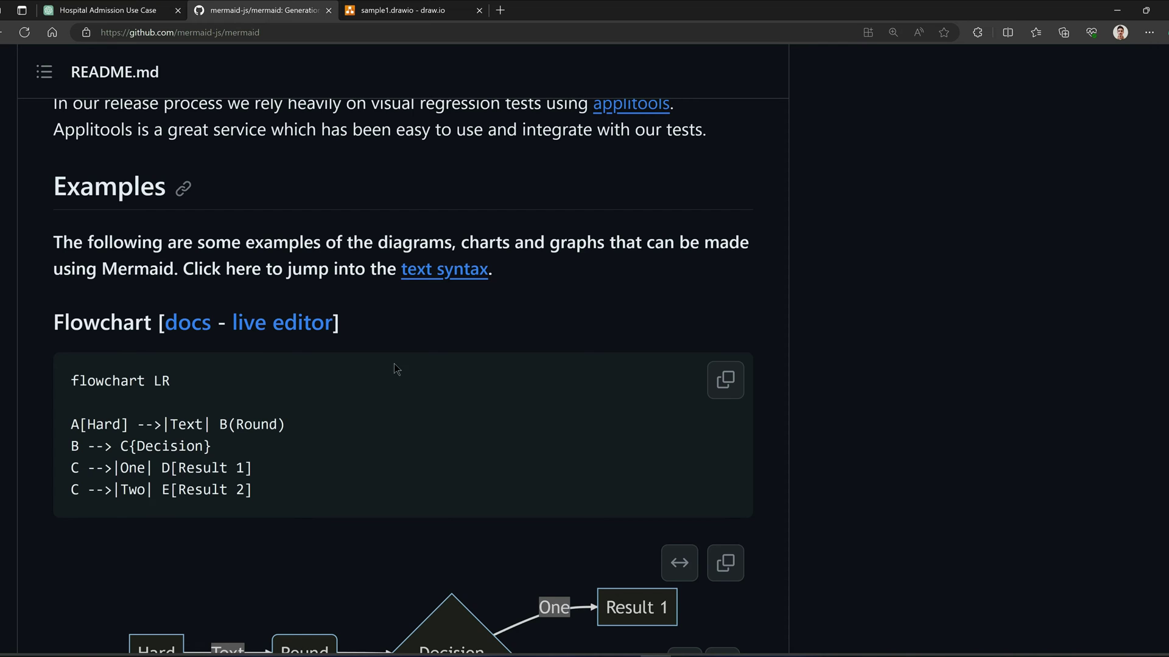
key("ctrl+3")
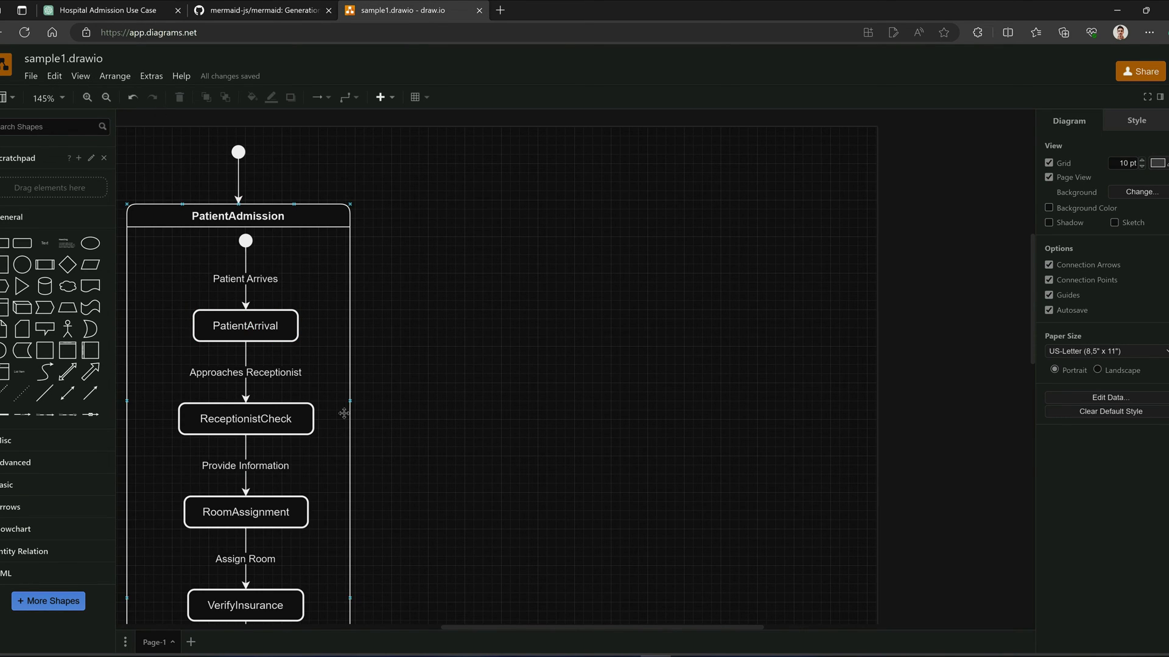
key("ctrl+1")
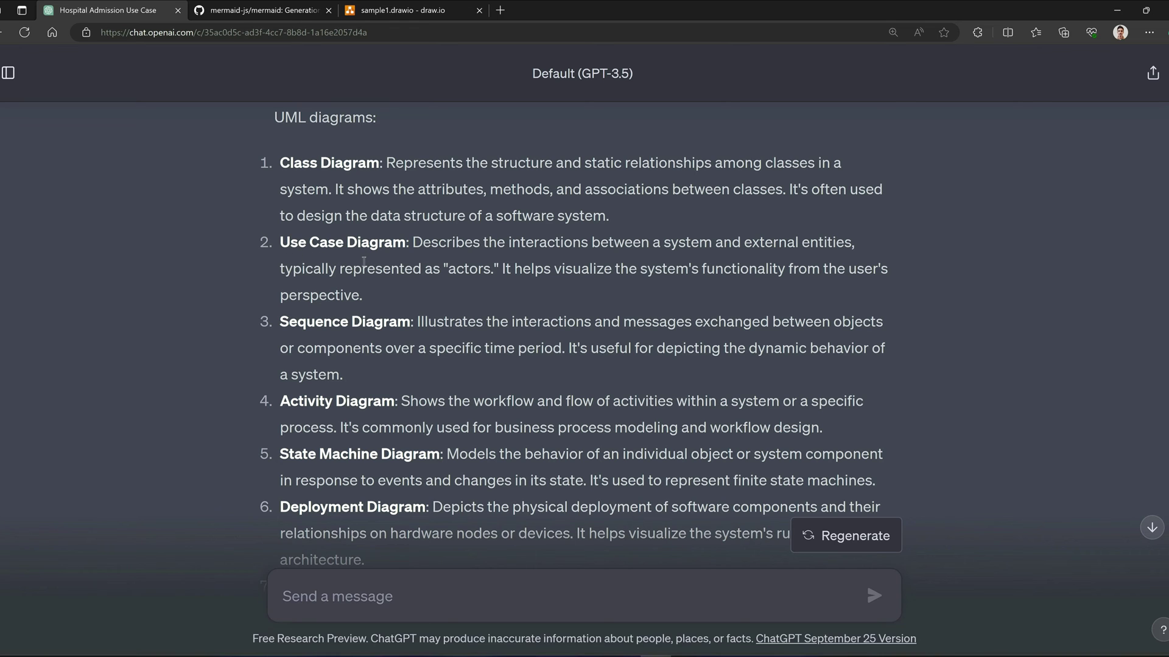
scroll(371, 289, "down", 2)
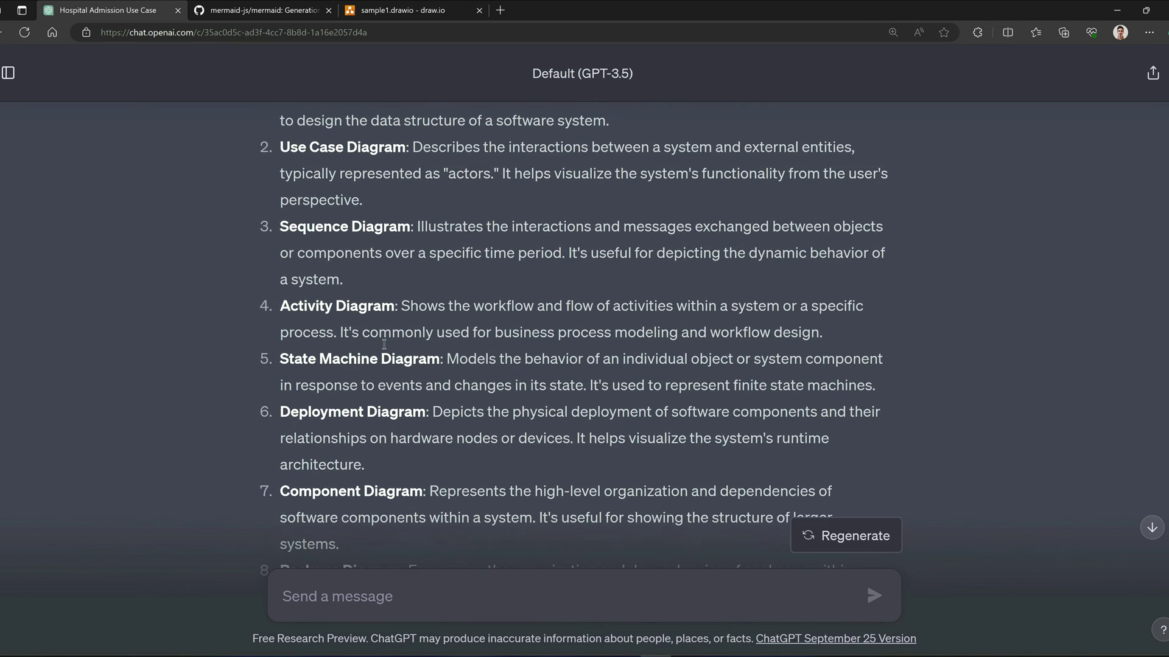
scroll(341, 298, "up", 2)
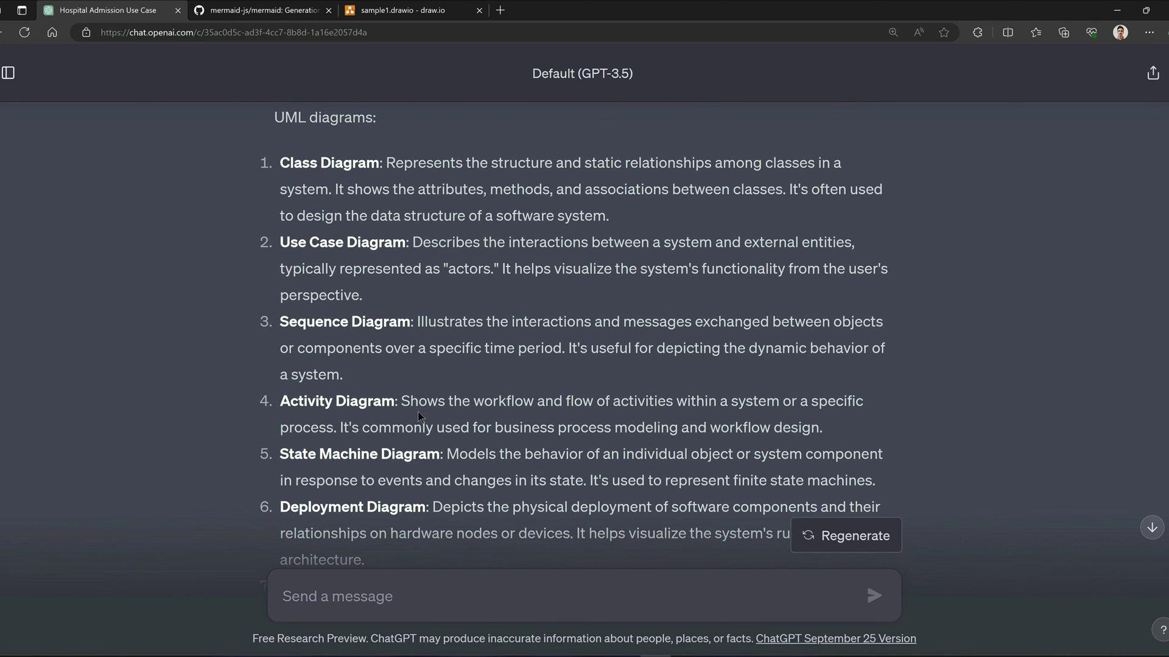
Ask ChatGPT "give mermaid js code of use case diagram for my use case" at the end of the conversation.
left_click(1150, 528)
left_click(709, 598)
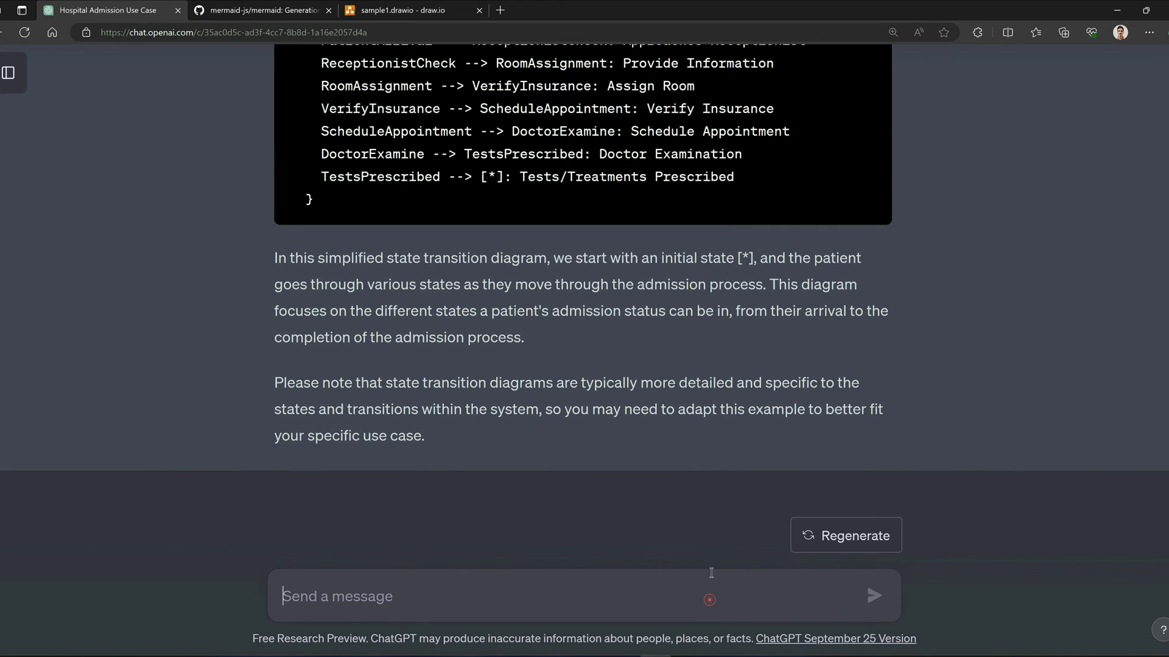
type("give mermai")
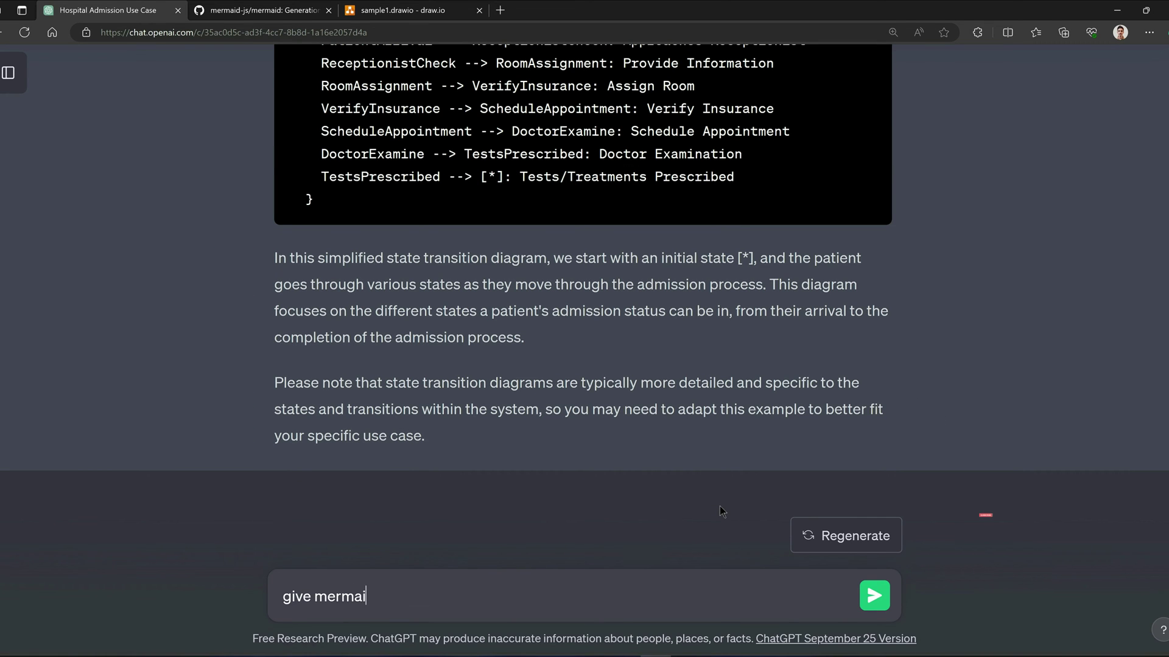
type("d js code of use case diagram for my use case")
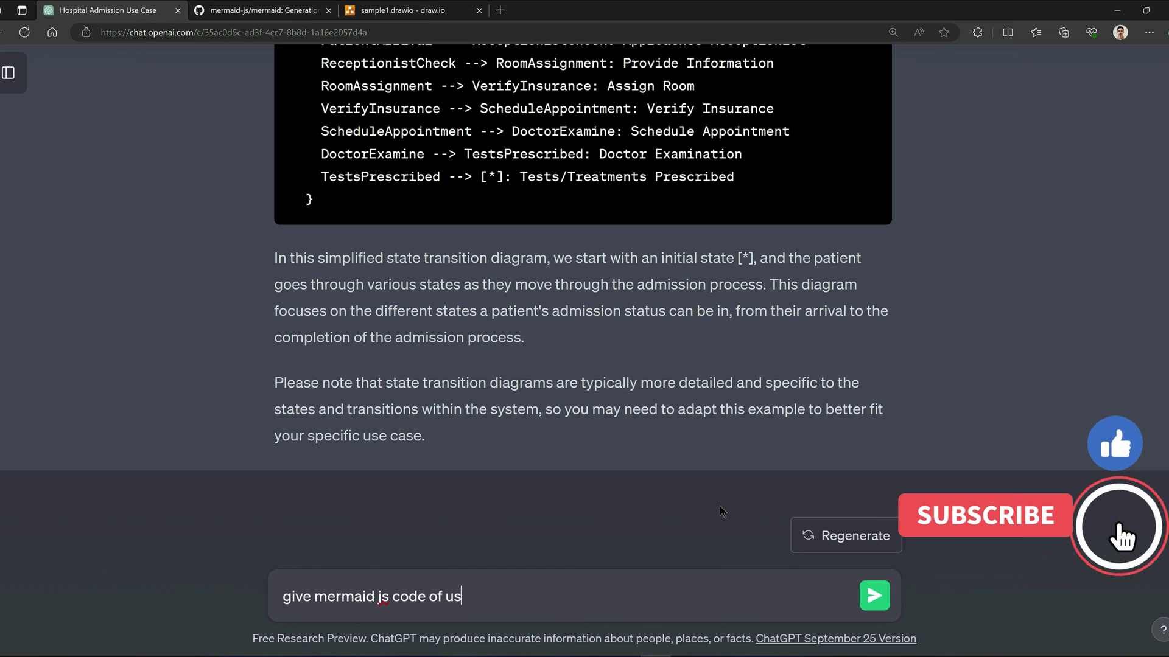
key("Return")
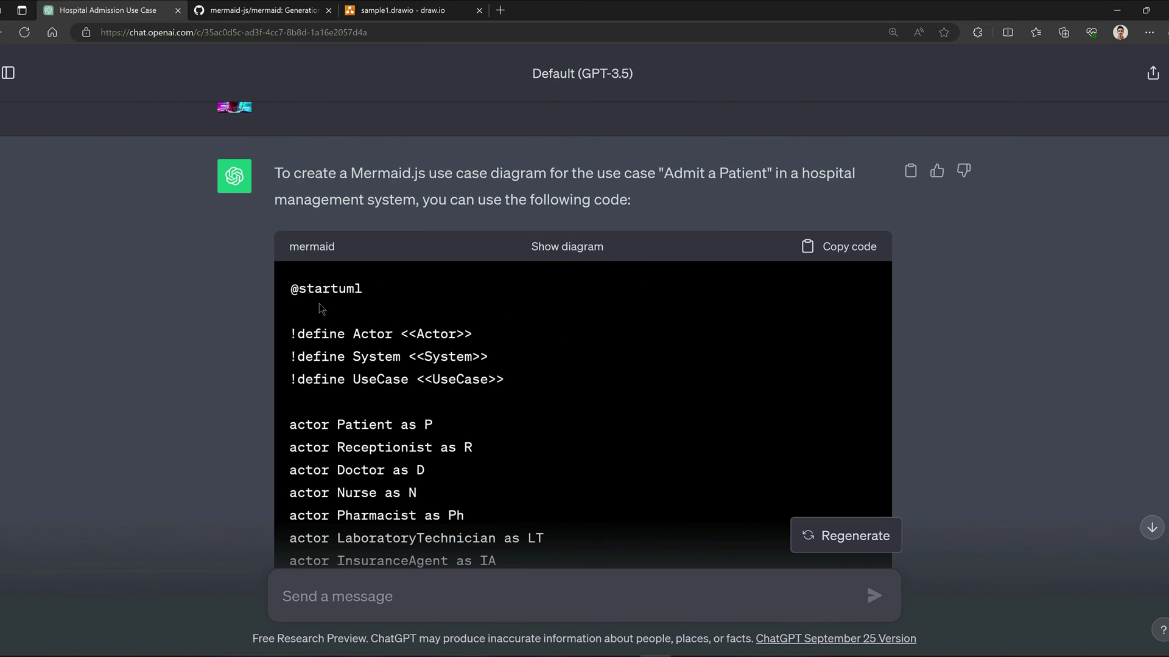
scroll(321, 309, "up", 2)
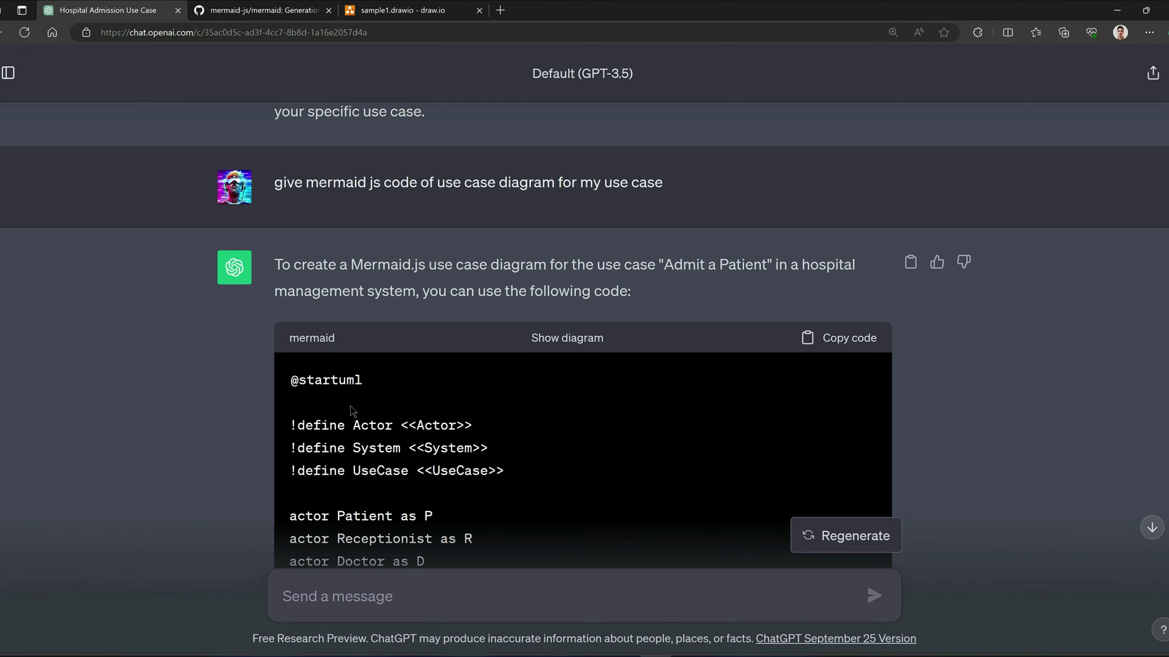
left_click_drag(372, 382, 301, 384)
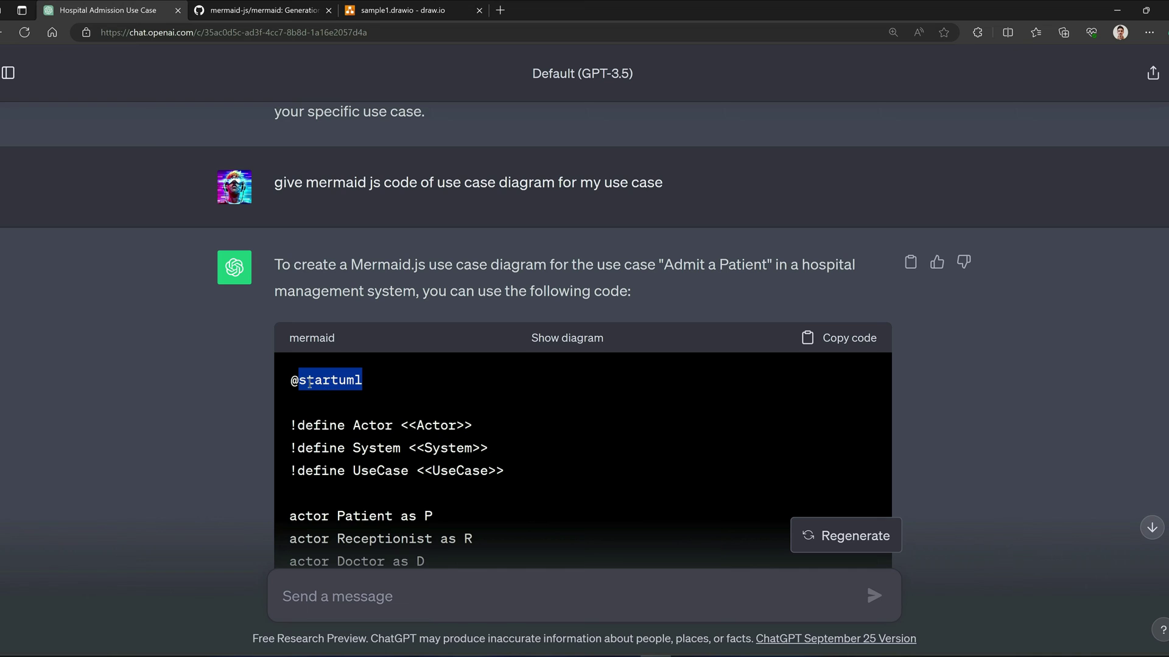
left_click(374, 390)
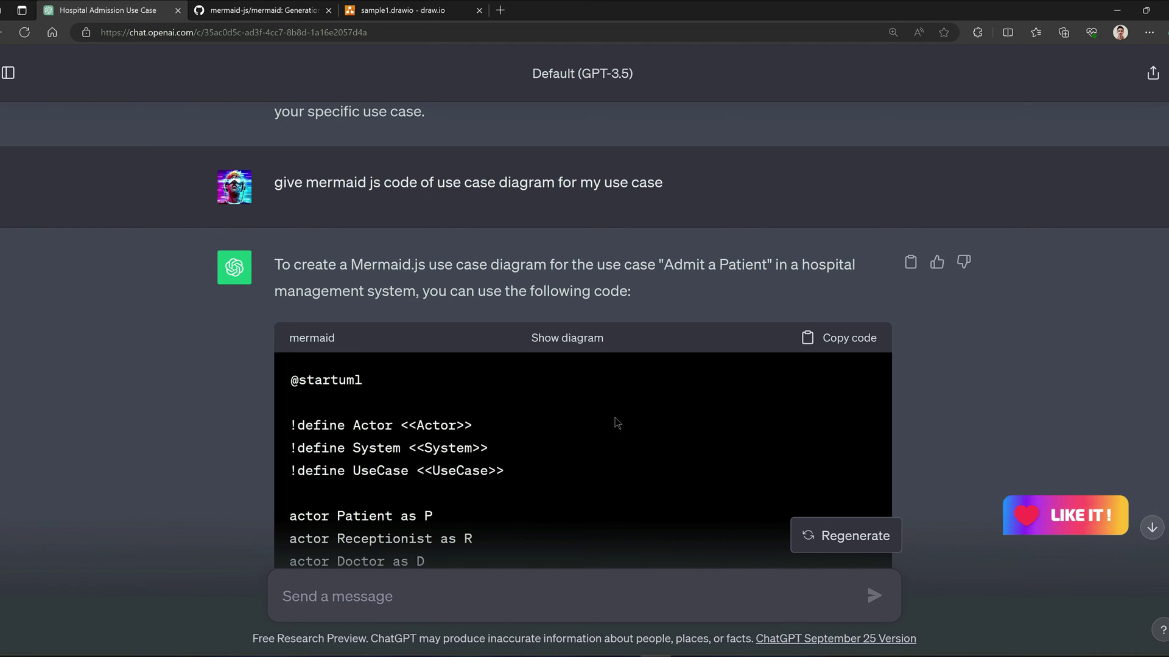
scroll(533, 420, "down", 10)
scroll(535, 410, "up", 10)
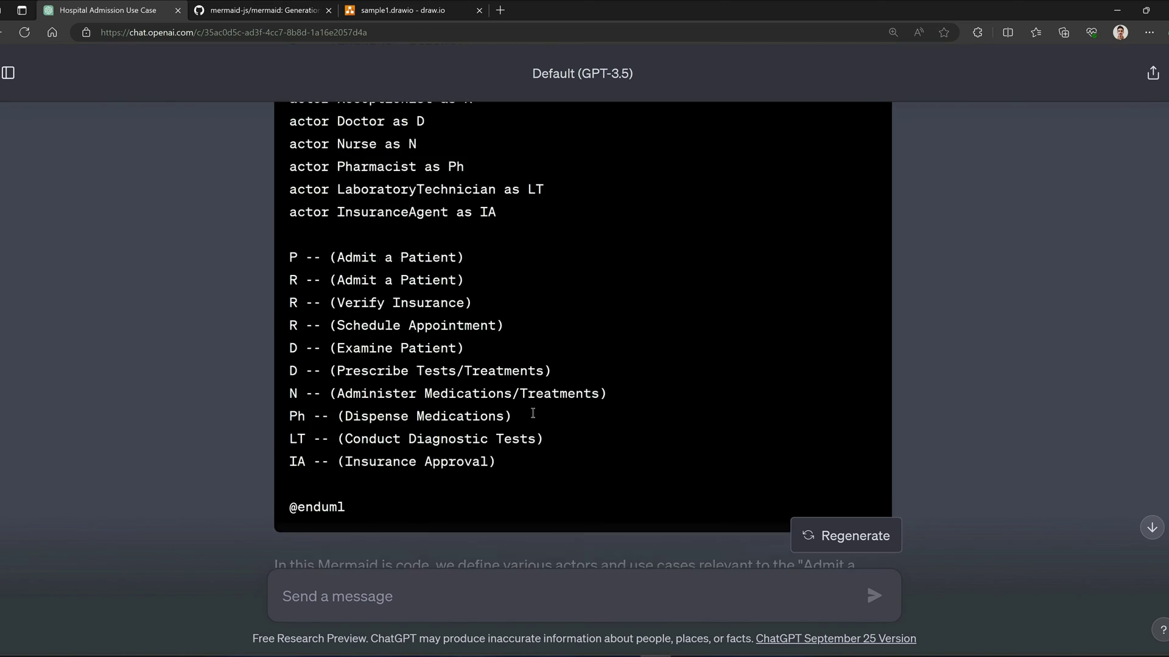
left_click(849, 323)
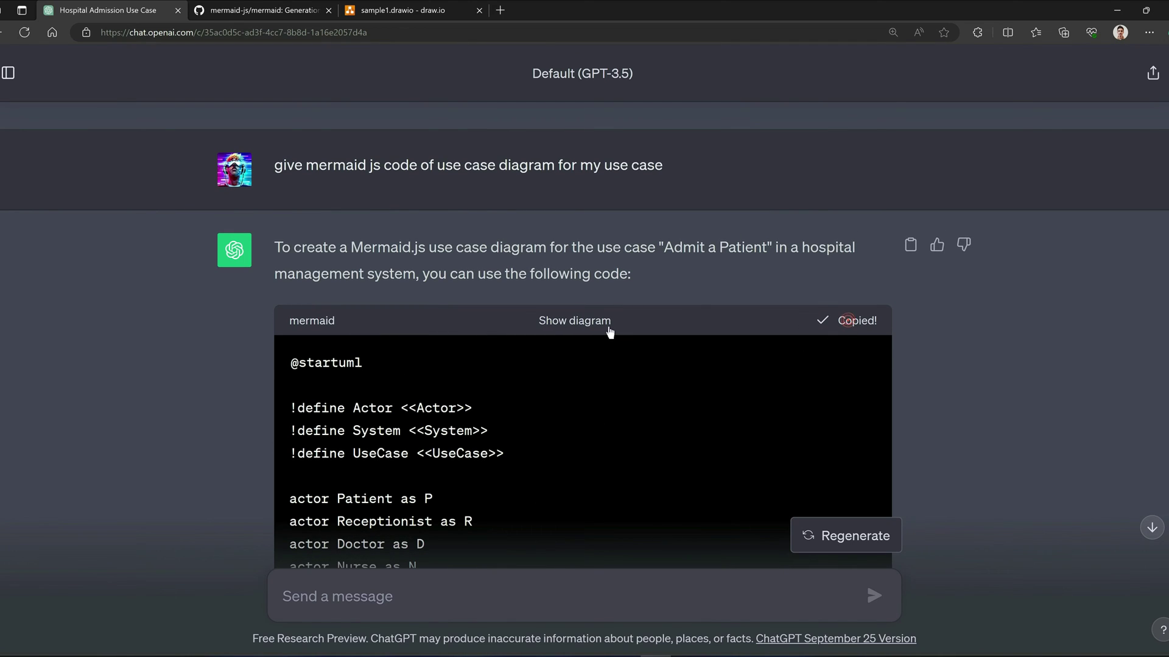
Switch to draw.io and delete the whole PatientAdmission state diagram.
left_click(402, 4)
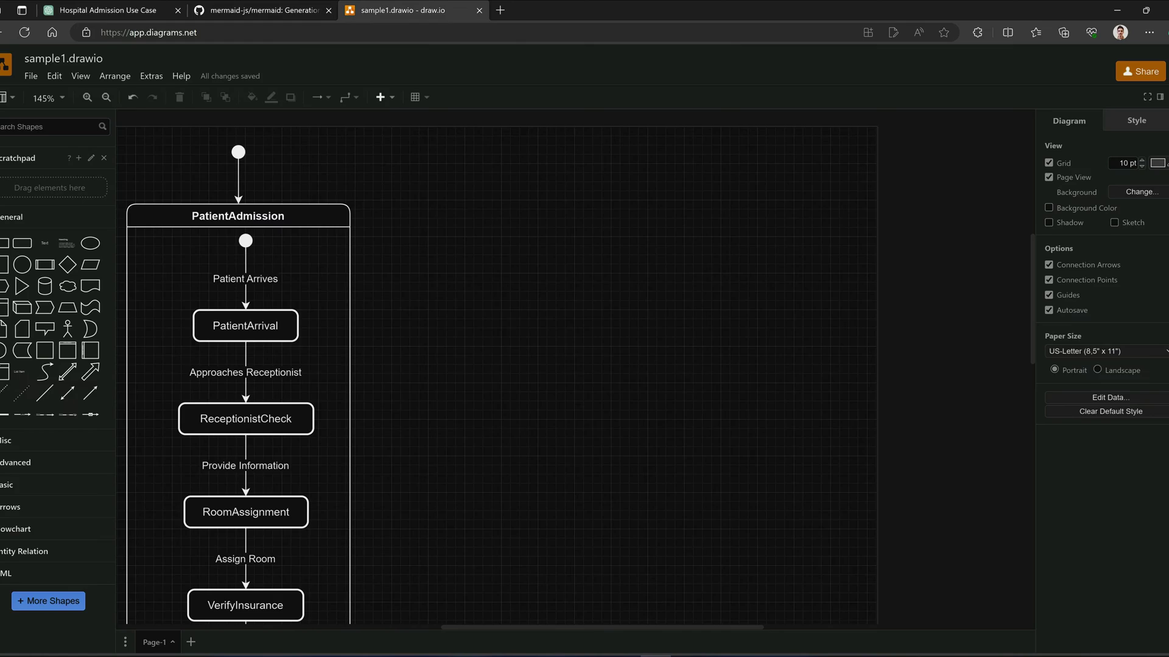
key("Delete")
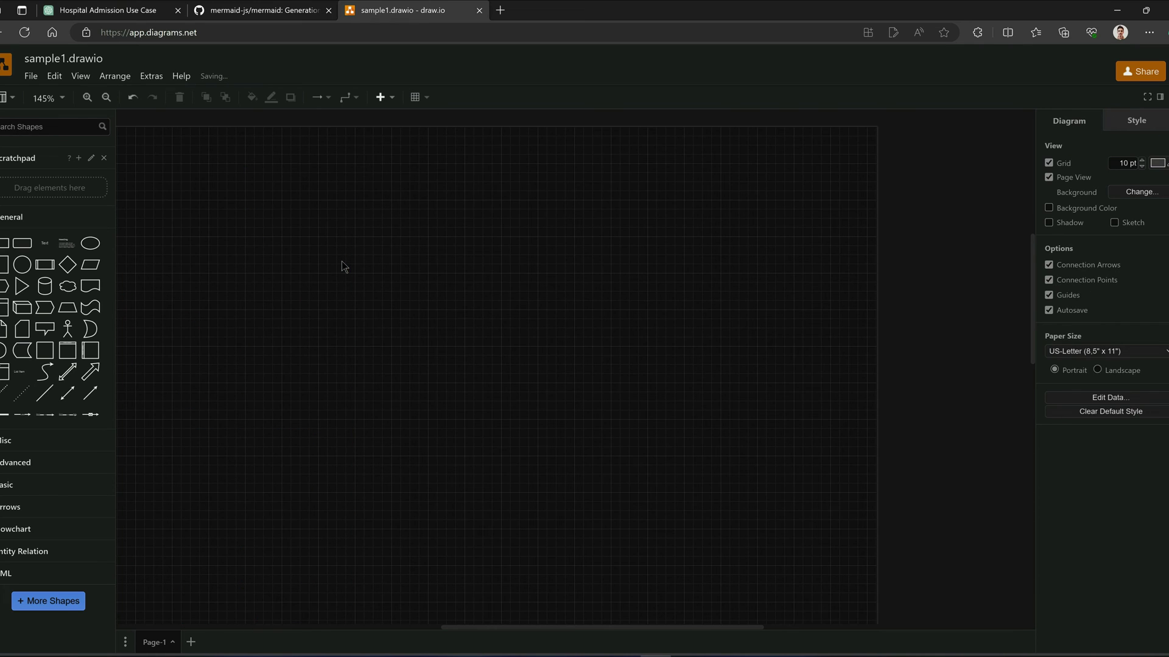
left_click(110, 76)
left_click(165, 284)
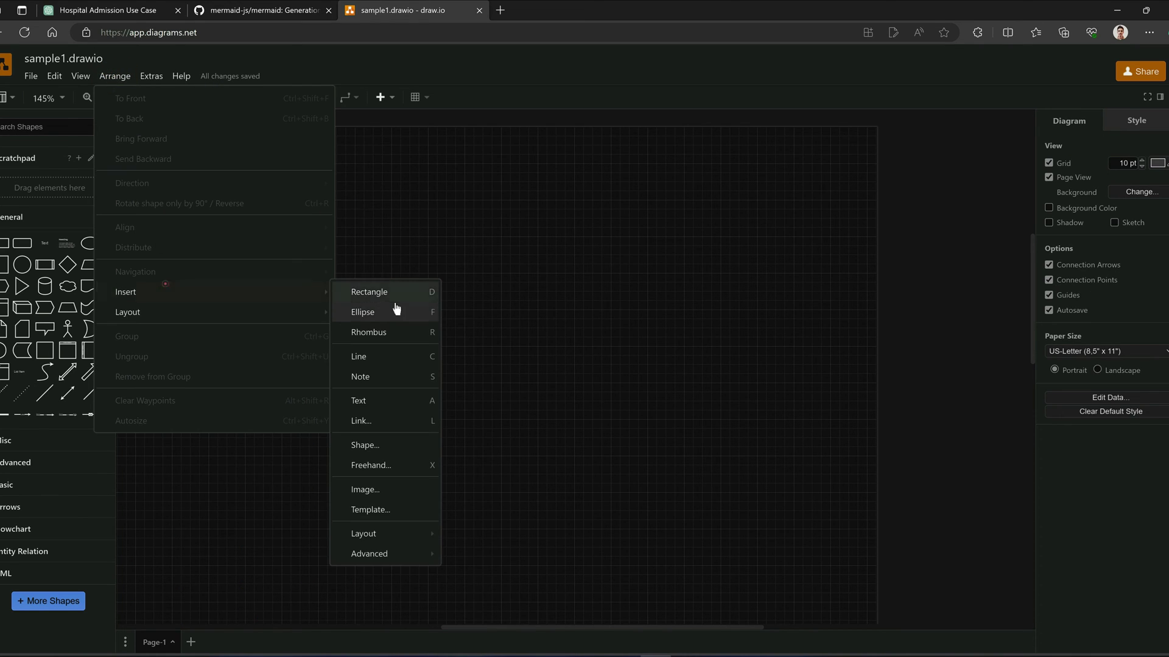
mouse_move(400, 561)
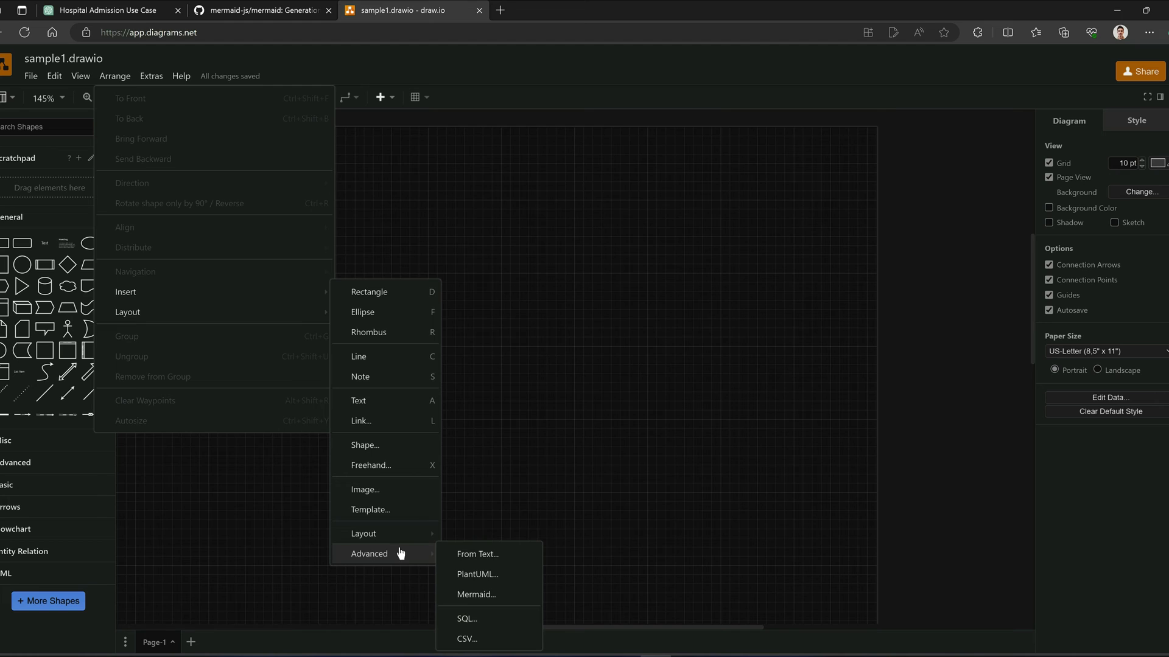
left_click(487, 591)
left_click(513, 315)
key("ctrl+a")
key("ctrl+v")
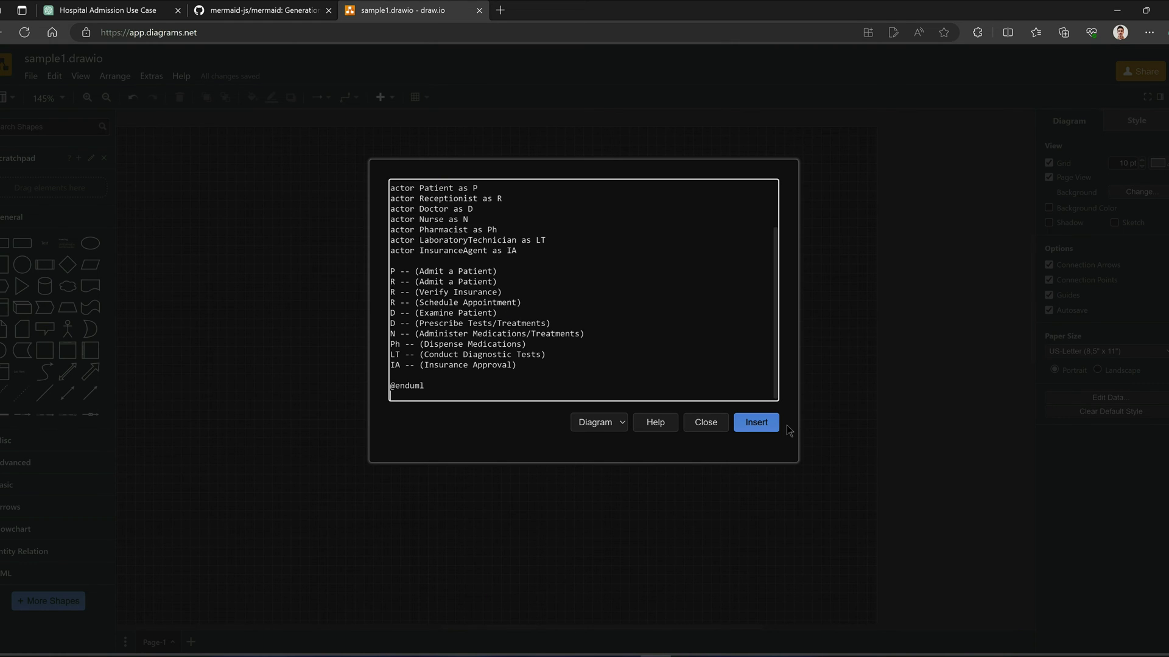
left_click(764, 424)
scroll(665, 411, "up", 3)
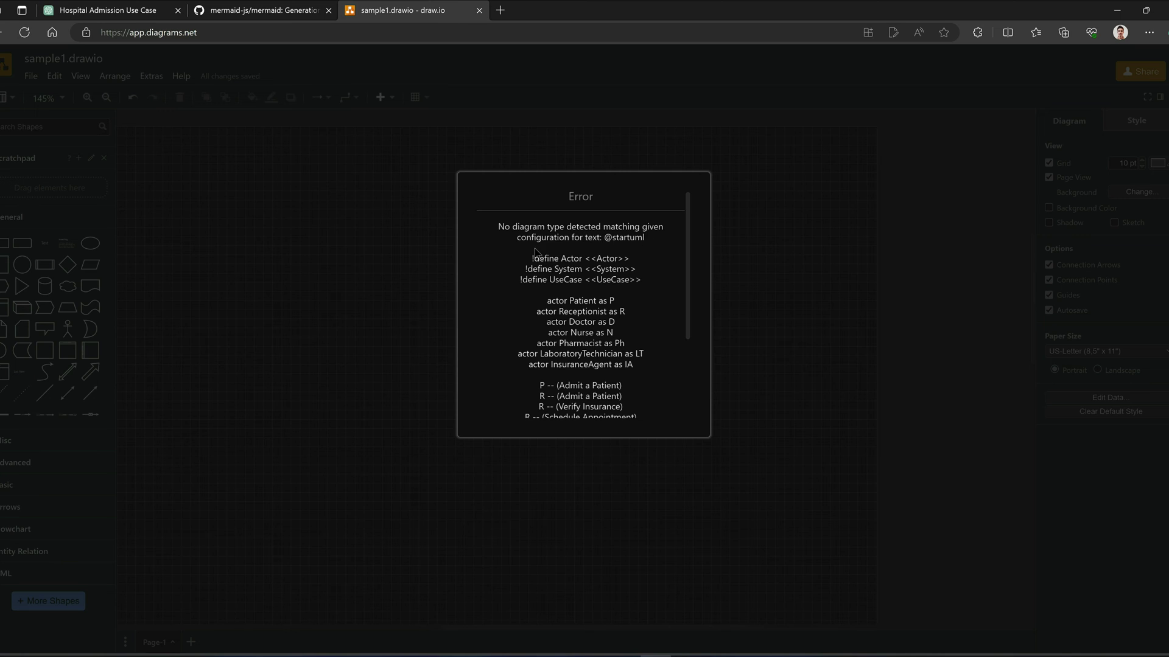
left_click_drag(606, 241, 646, 240)
left_click(636, 266)
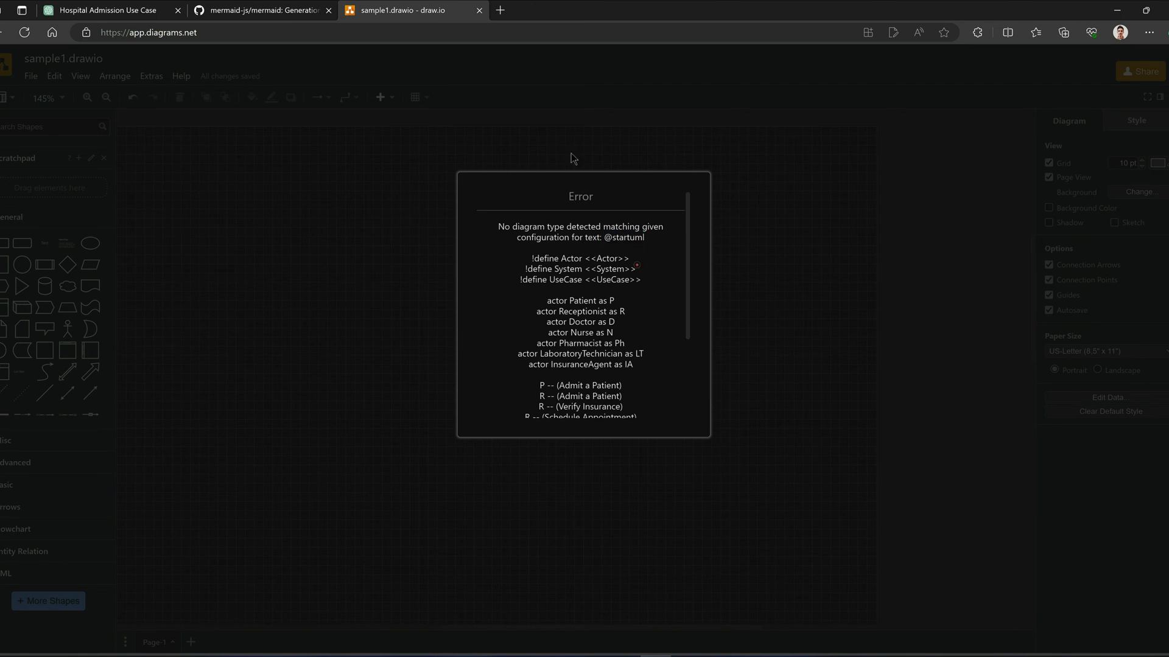
left_click(501, 11)
type("mermaid.live")
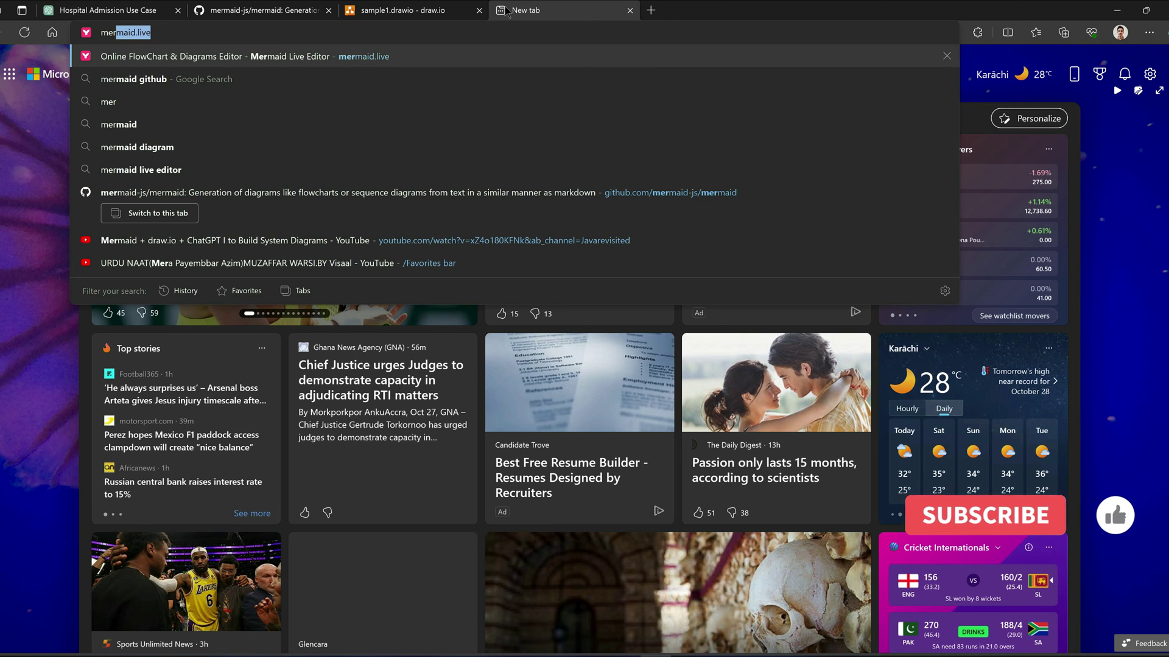
key("Return")
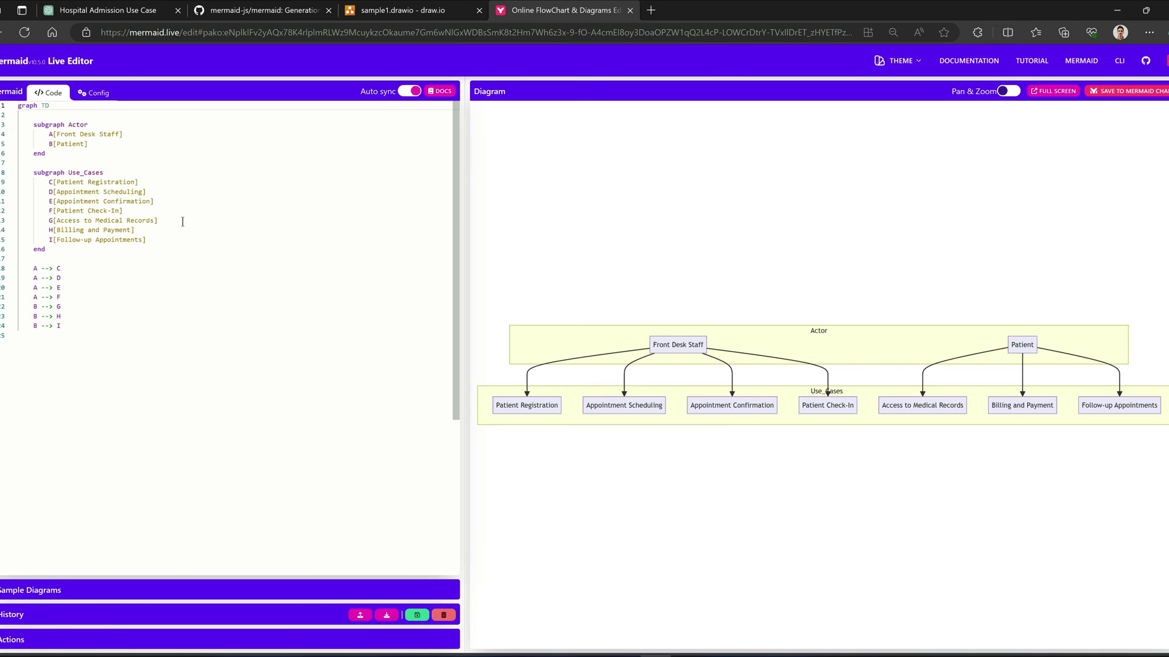
key("ctrl+a")
key("ctrl+v")
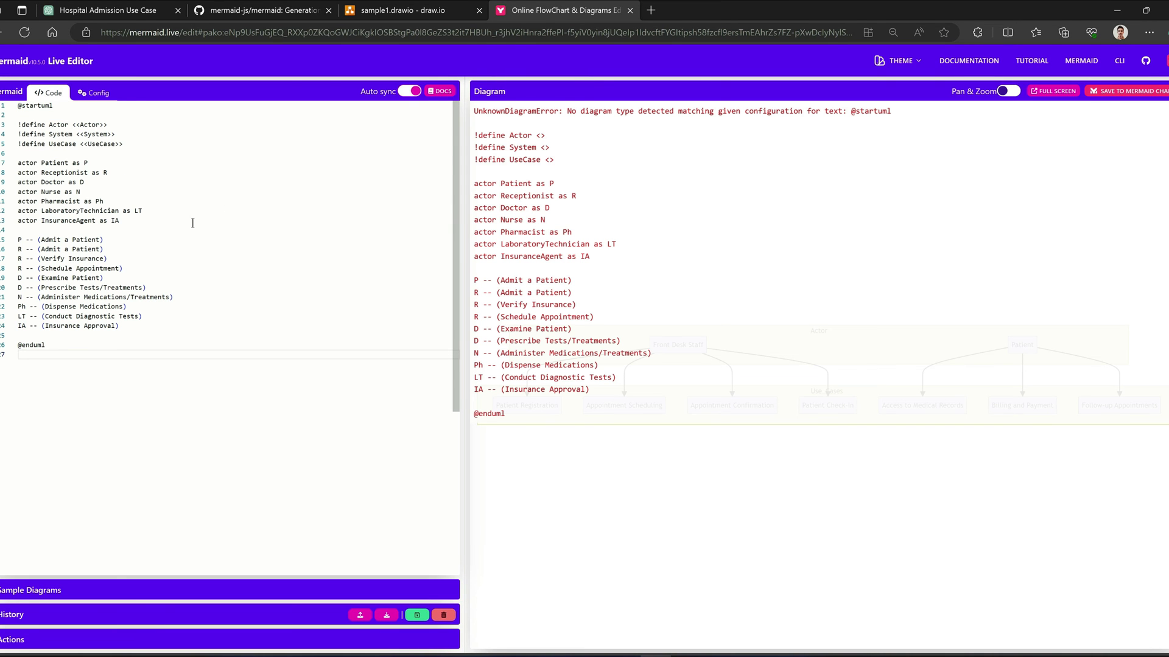
triple_click(692, 112)
left_click(122, 12)
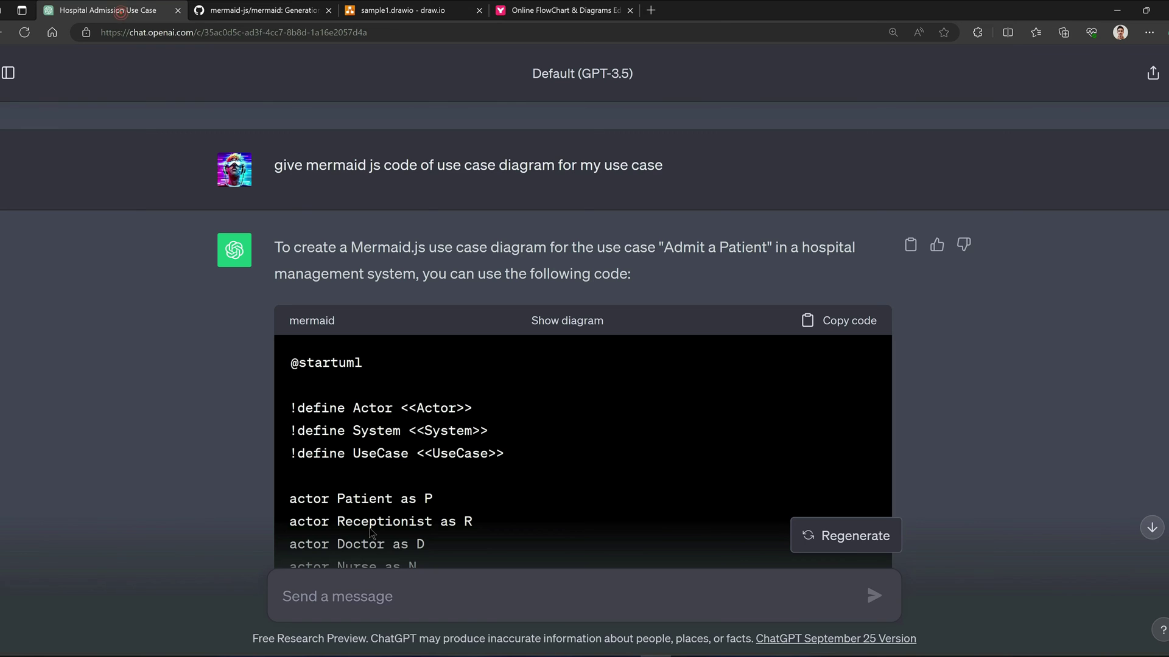
left_click(389, 593)
key("ctrl+v")
key("Return")
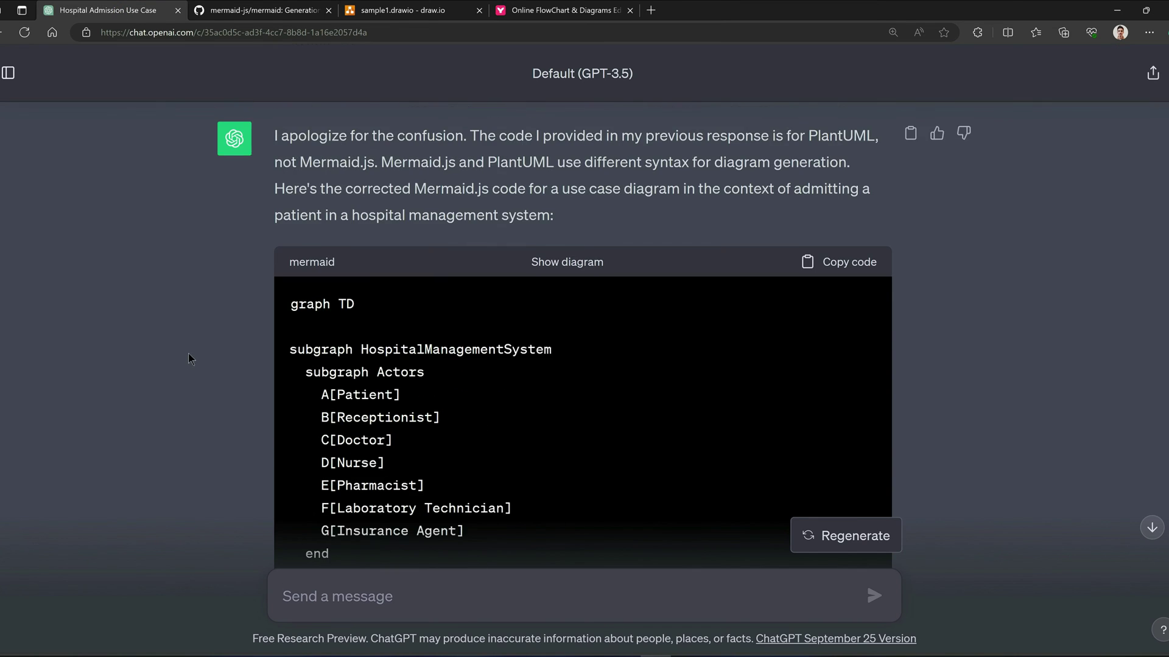
Look over ChatGPT's corrected graph TD code for HospitalManagementSystem and copy it.
scroll(562, 425, "down", 3)
scroll(561, 425, "up", 5)
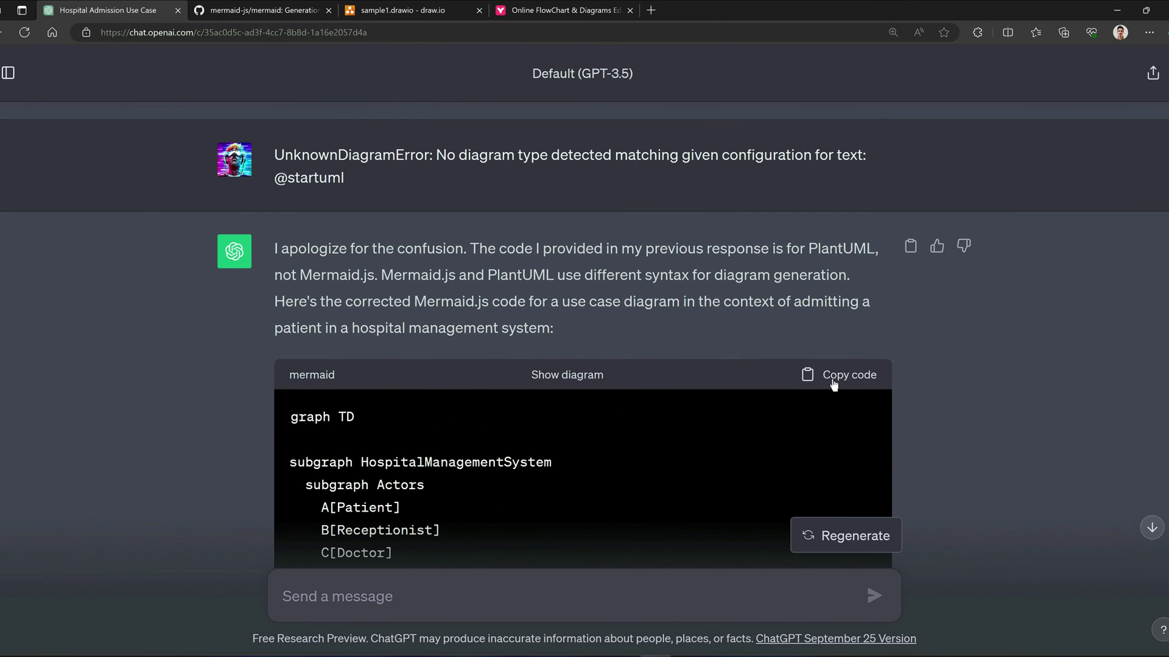
left_click(833, 385)
Switch to draw.io, reload the page and insert a Mermaid diagram from the corrected graph TD code, replacing the default sample.
left_click(401, 11)
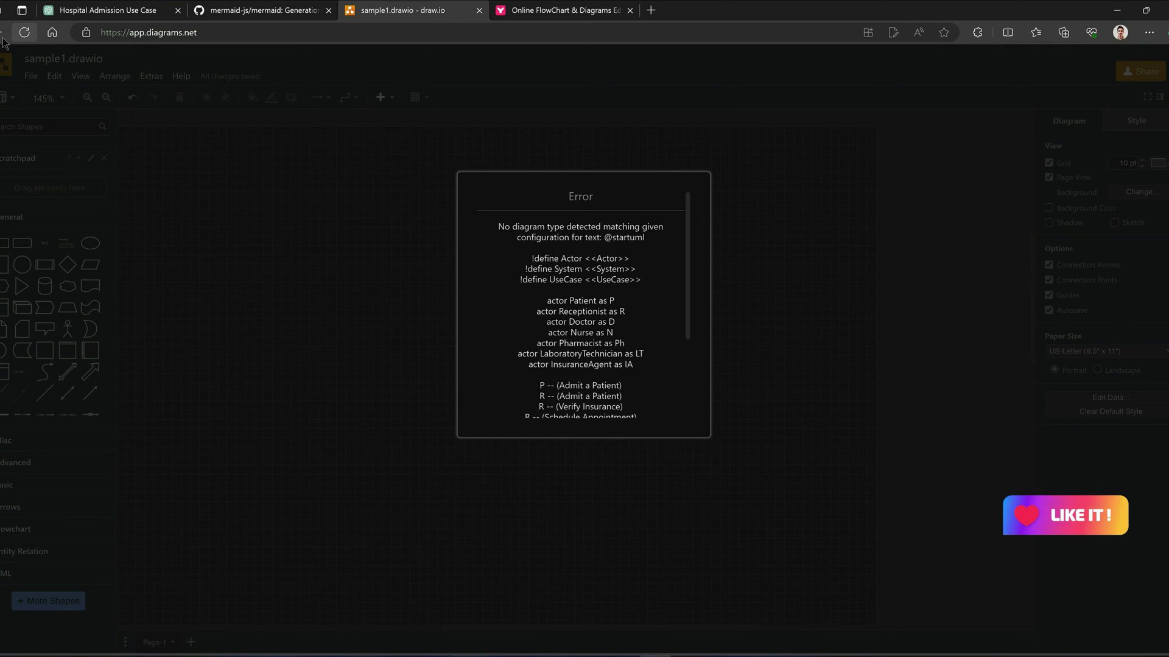
left_click(25, 32)
left_click(111, 77)
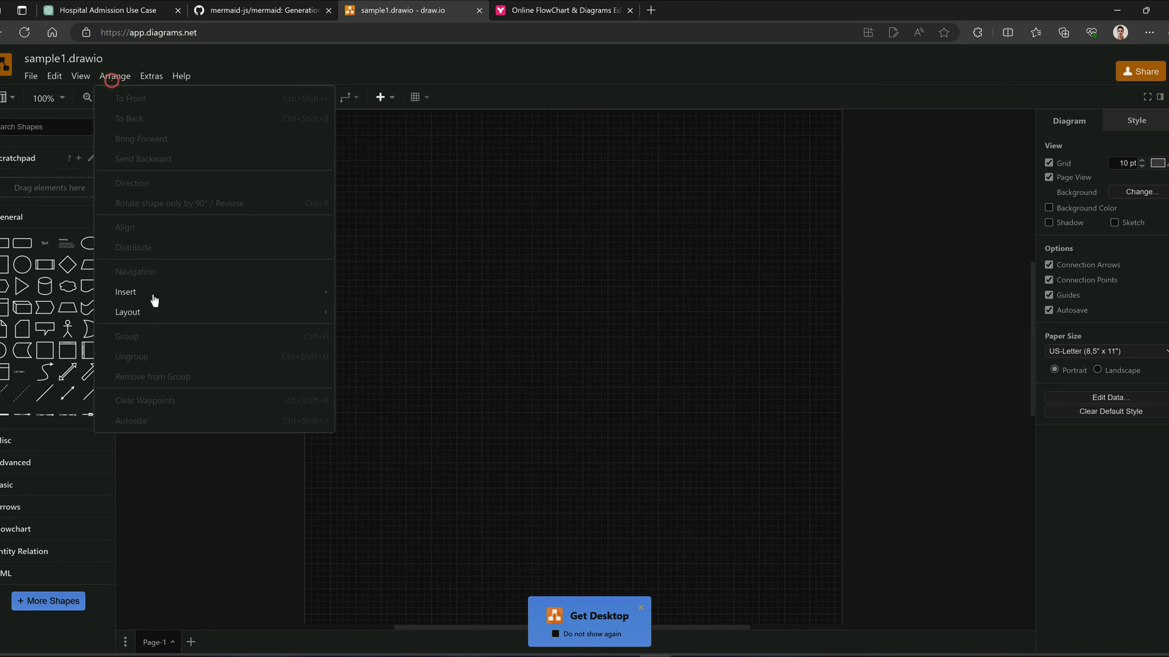
mouse_move(154, 294)
mouse_move(400, 631)
left_click(496, 595)
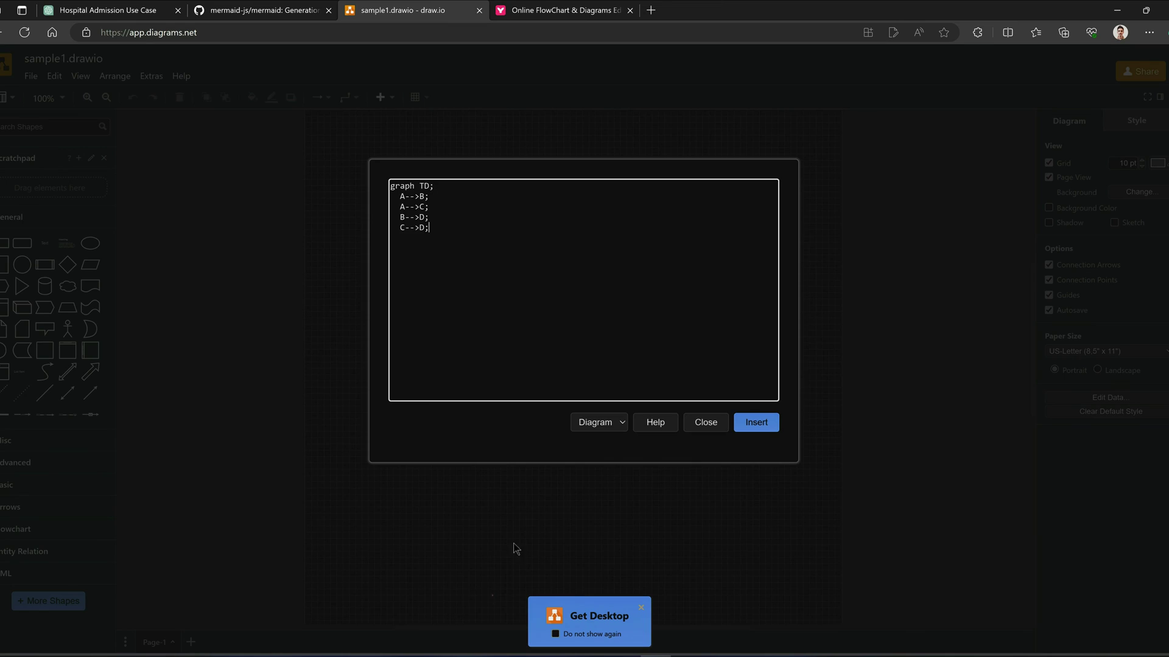
left_click(562, 304)
key("ctrl+a")
key("ctrl+v")
left_click(756, 422)
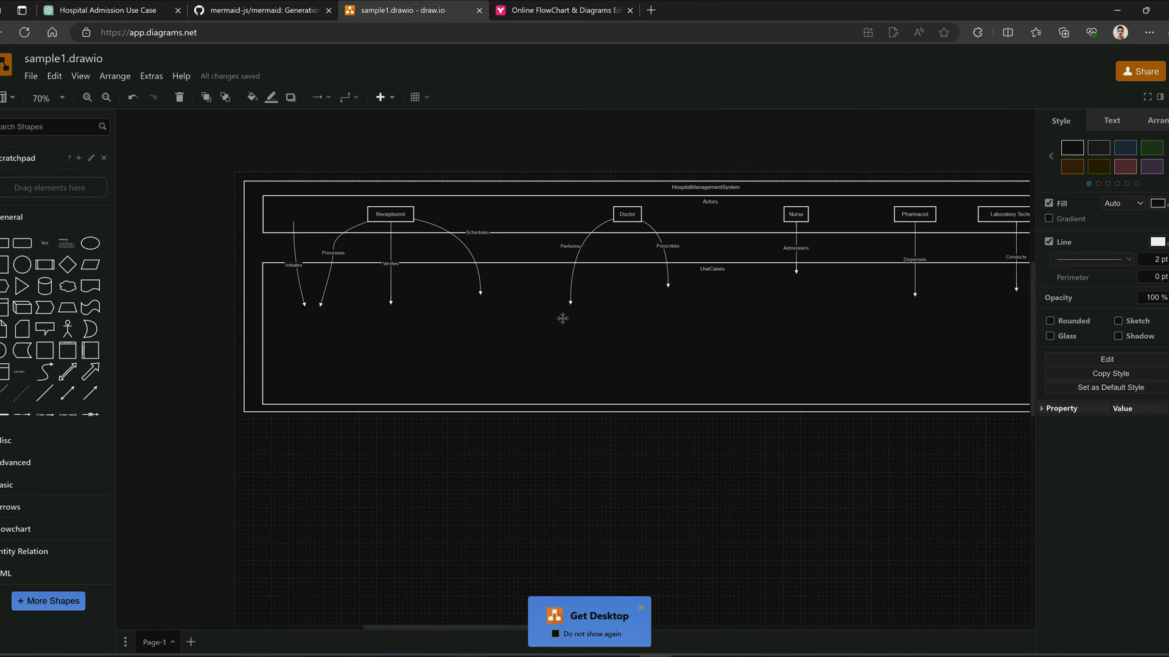
Examine the inserted HospitalManagementSystem diagram from the receptionist to the insurance agent, checking its actors, arrows and use case area.
scroll(603, 307, "up", 2)
left_click(519, 298)
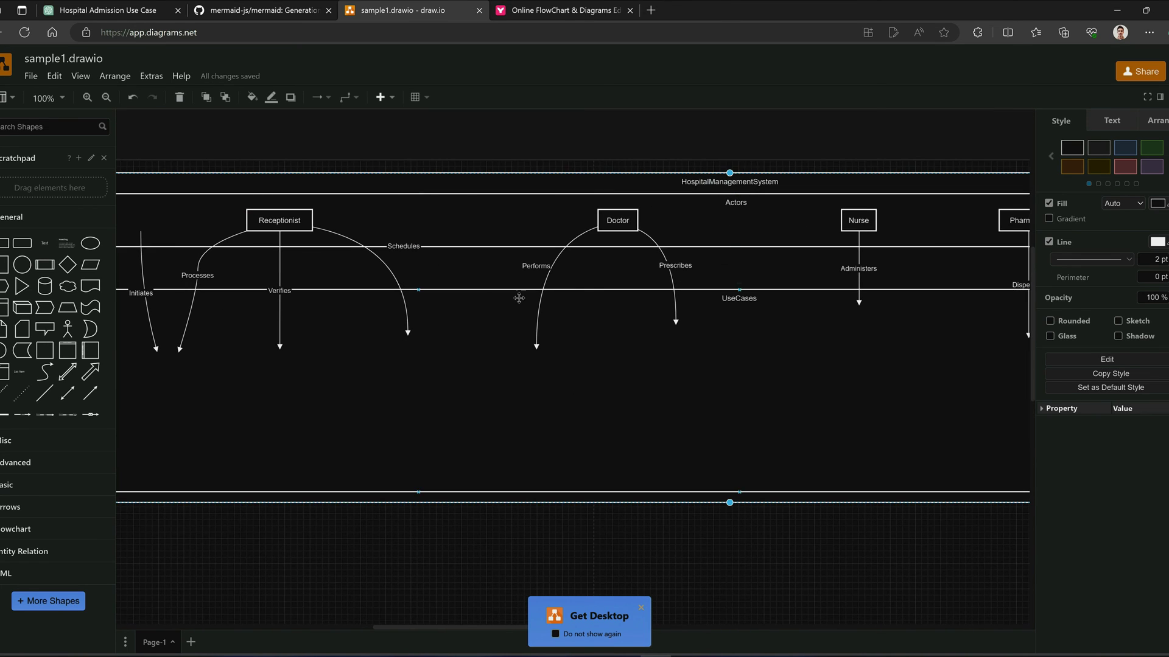
scroll(518, 297, "down", 3)
scroll(724, 292, "down", 2)
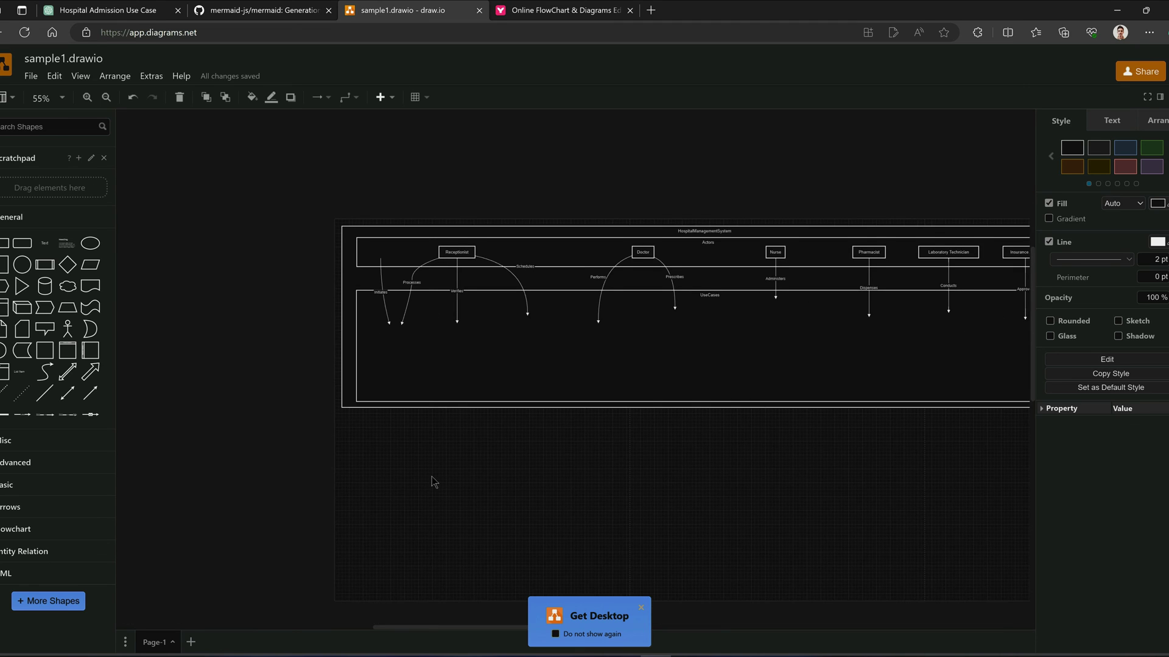
left_click(640, 609)
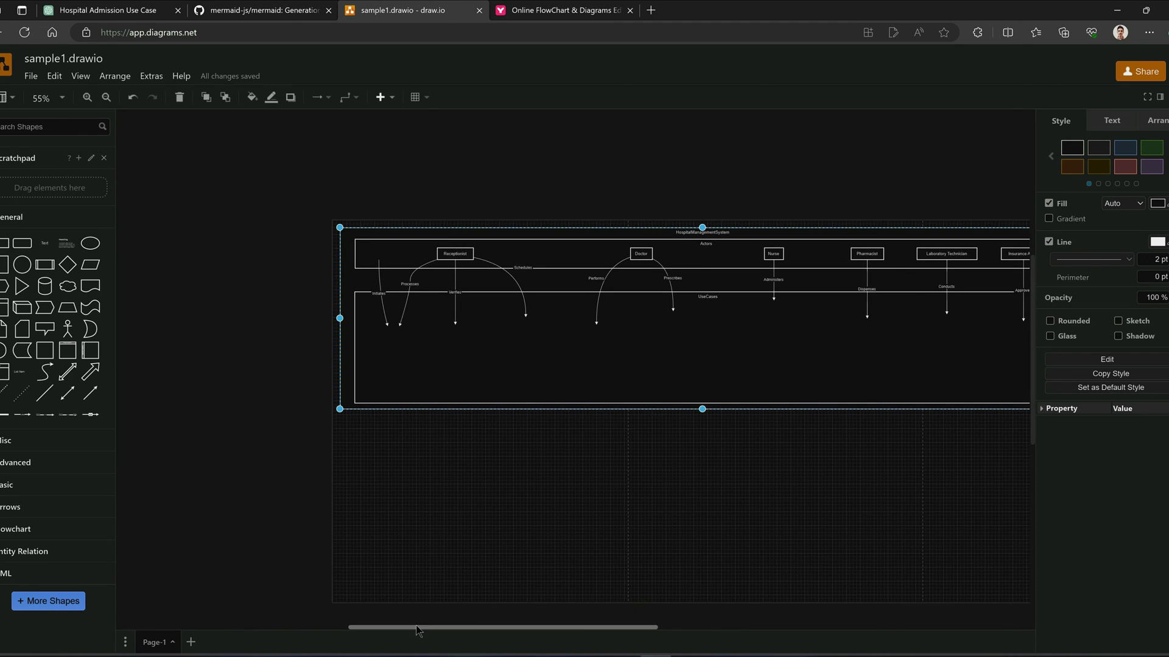
scroll(446, 638, "right", 3)
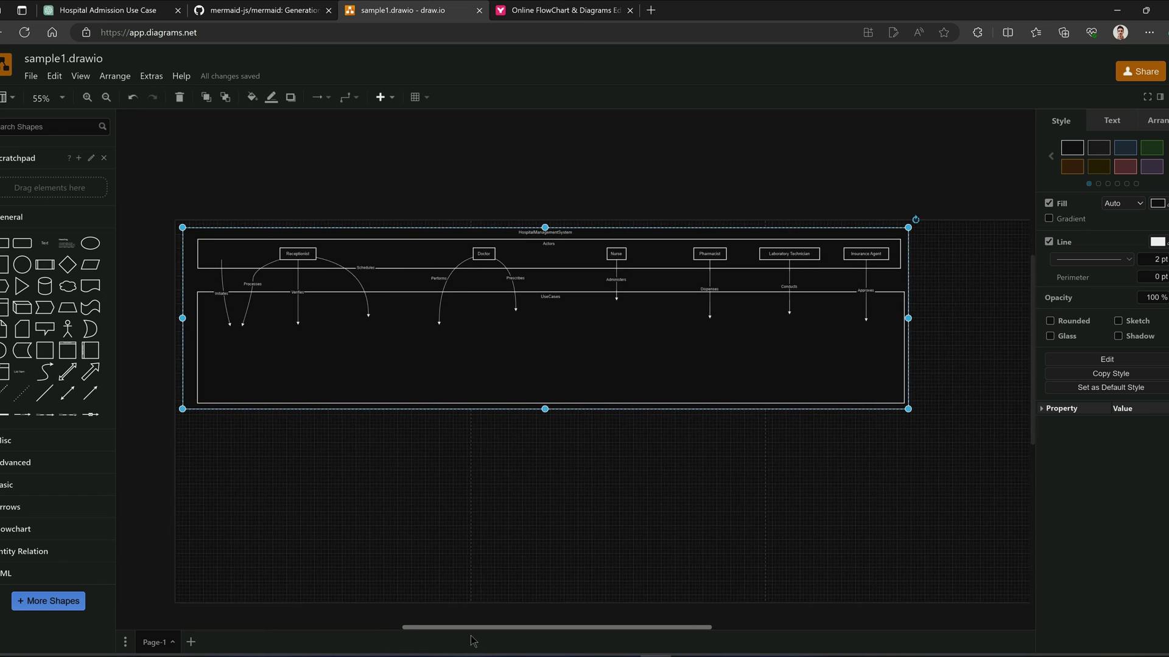
scroll(477, 459, "up", 1)
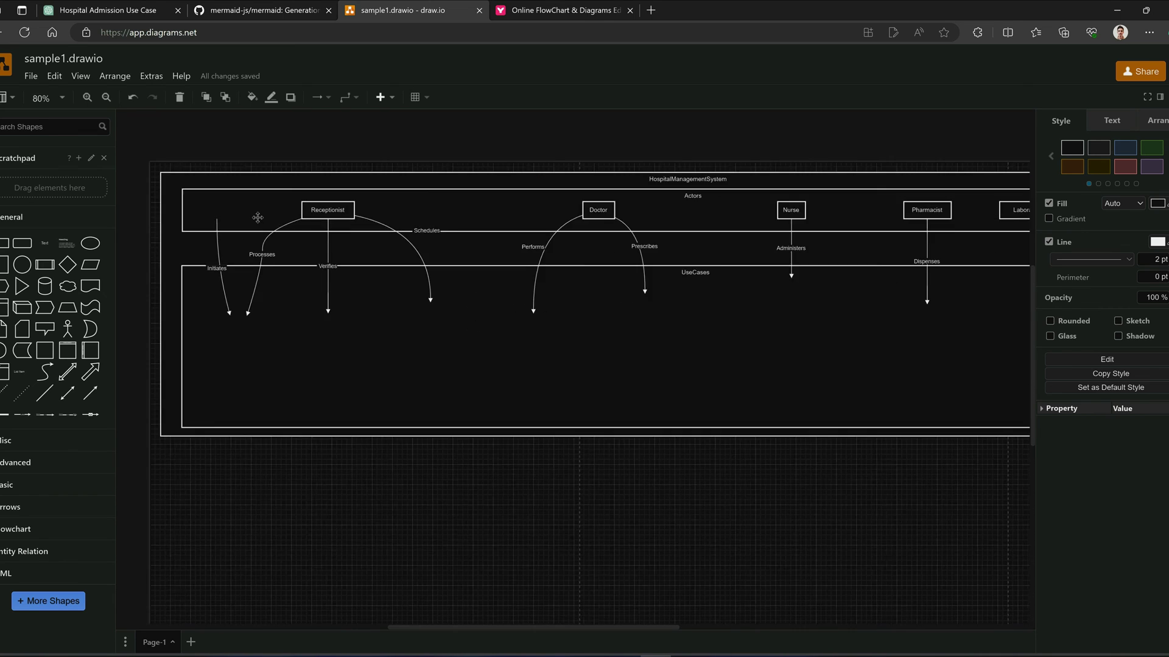
scroll(255, 221, "up", 5)
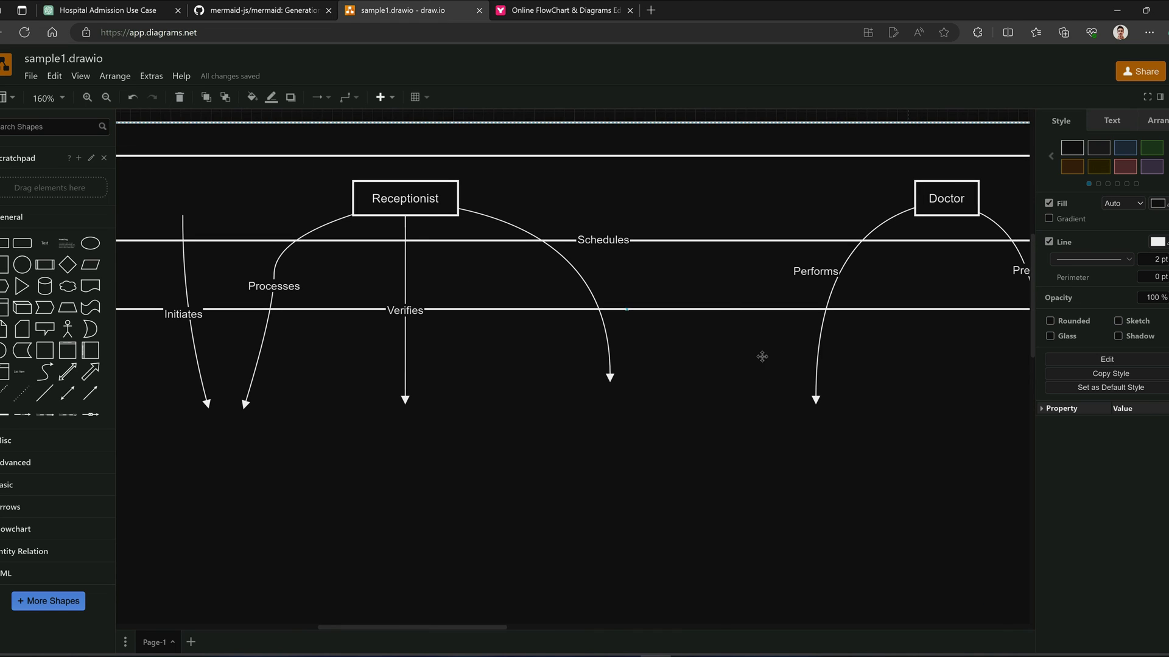
scroll(620, 360, "down", 1)
left_click(673, 181)
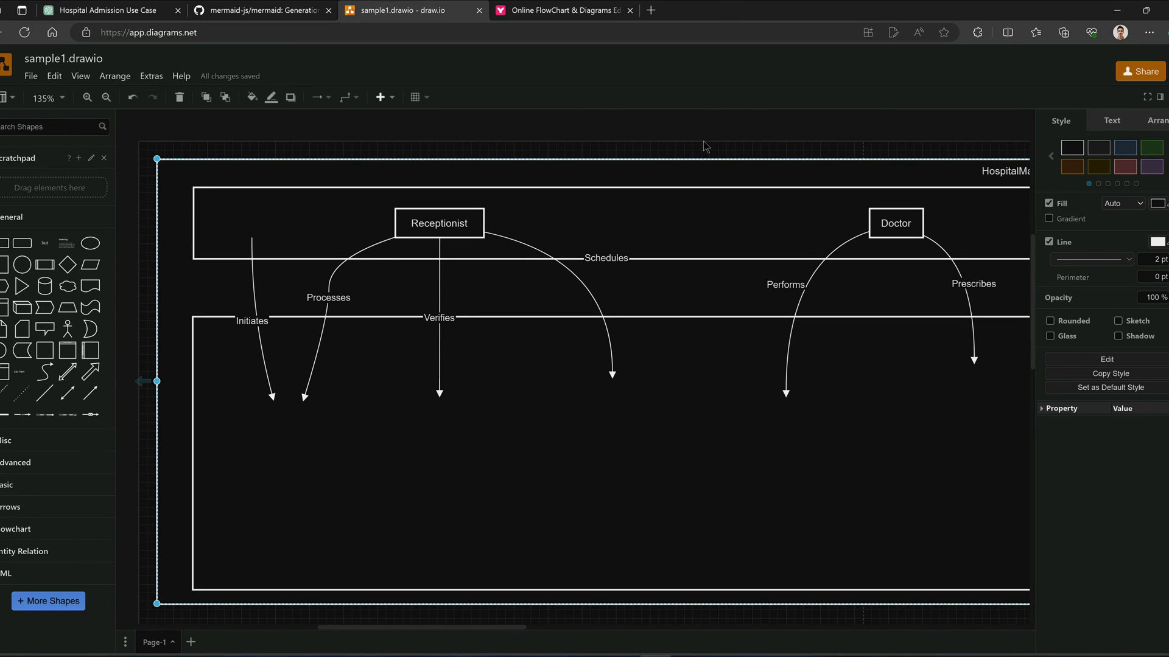
key("ctrl+Tab")
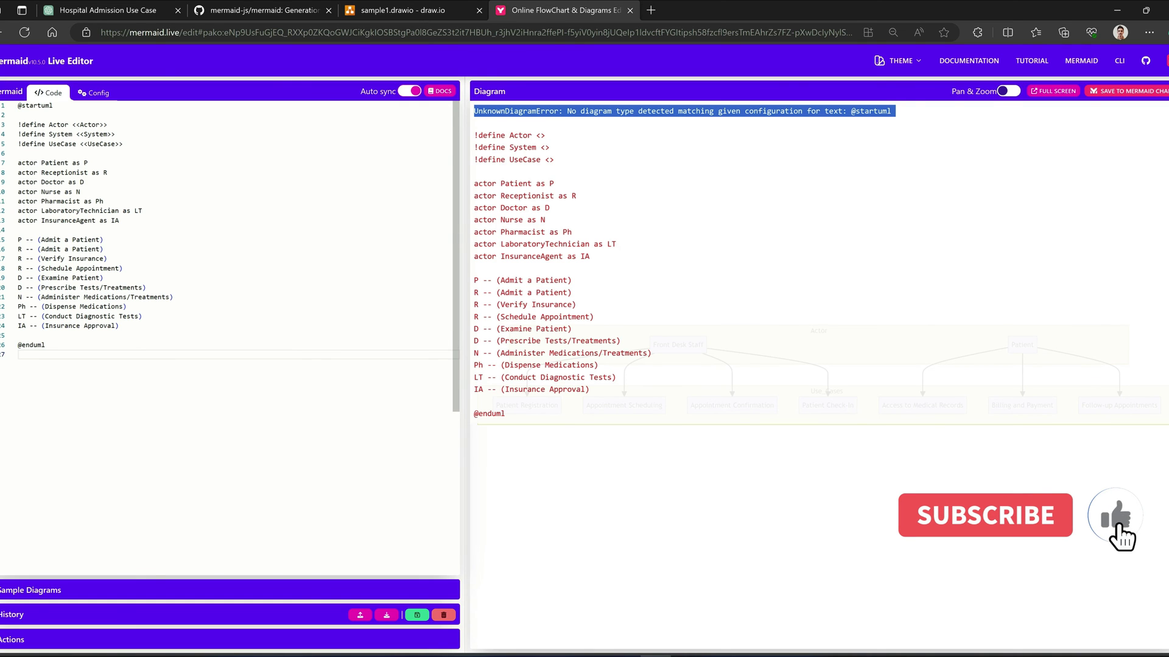
left_click(152, 247)
key("ctrl+a")
key("ctrl+shift+Tab")
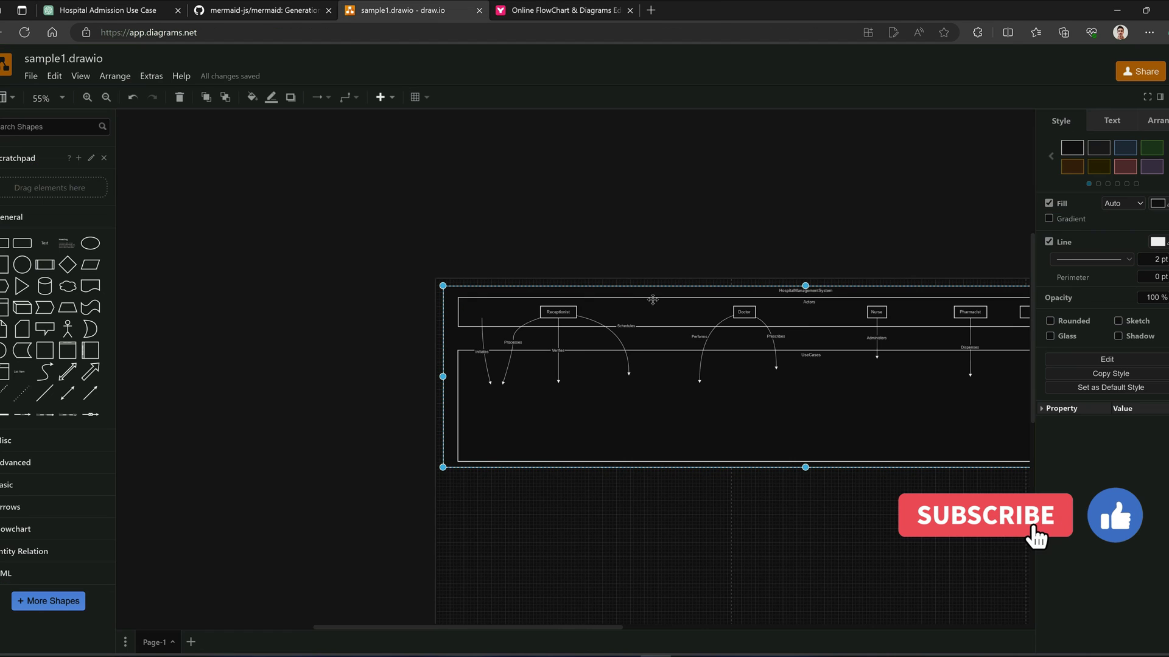
key("ctrl+Tab")
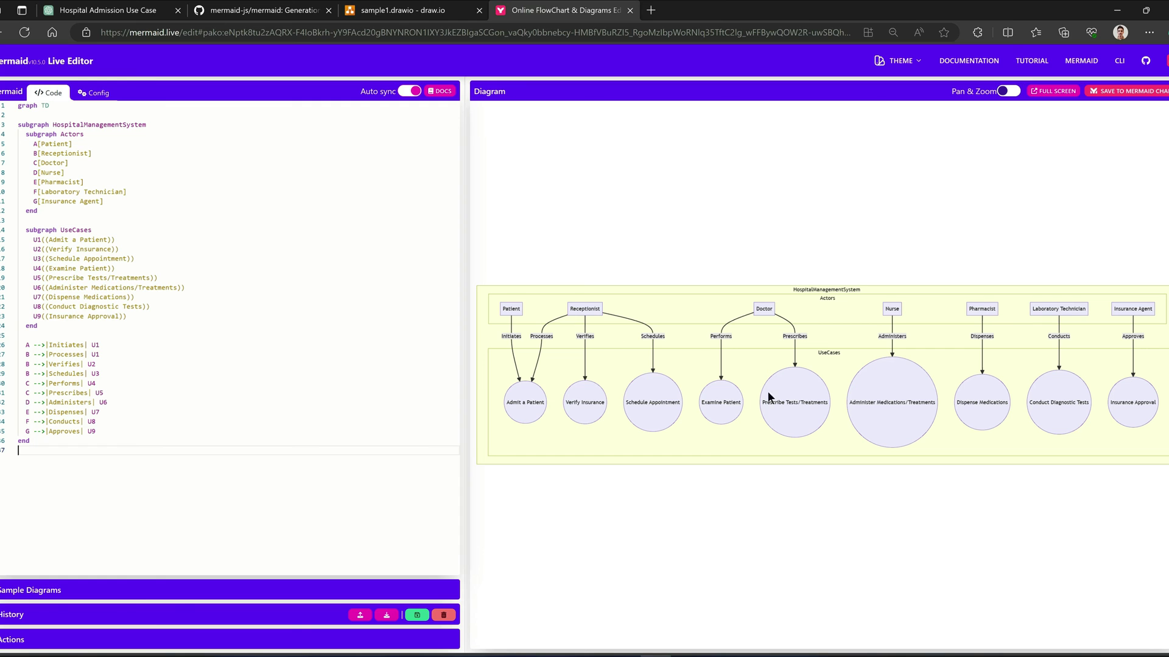
Compare the rendered use case diagram with the draw.io version, and open the live editor's diagram as a PNG image.
left_click(421, 12)
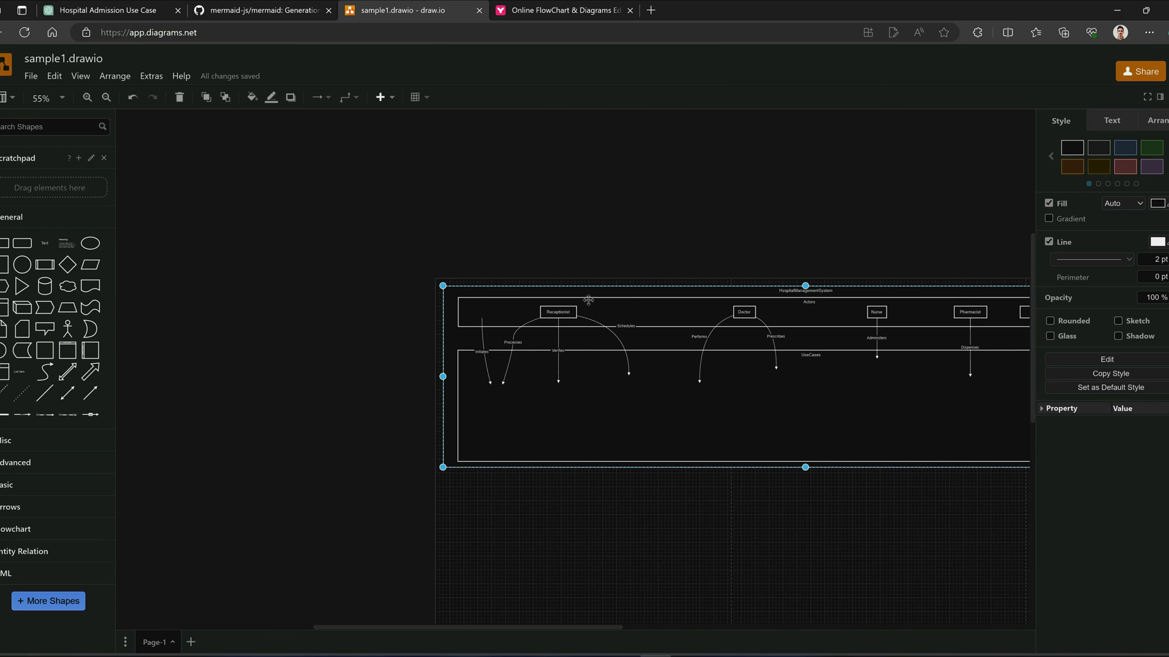
left_click(515, 8)
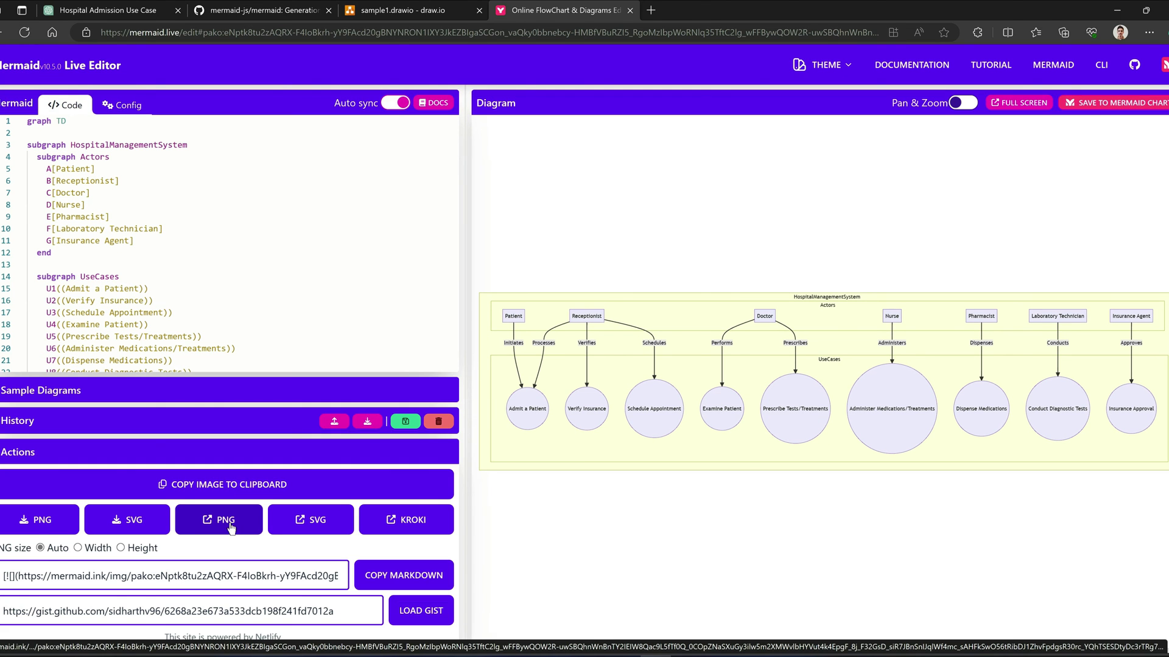
left_click(230, 525)
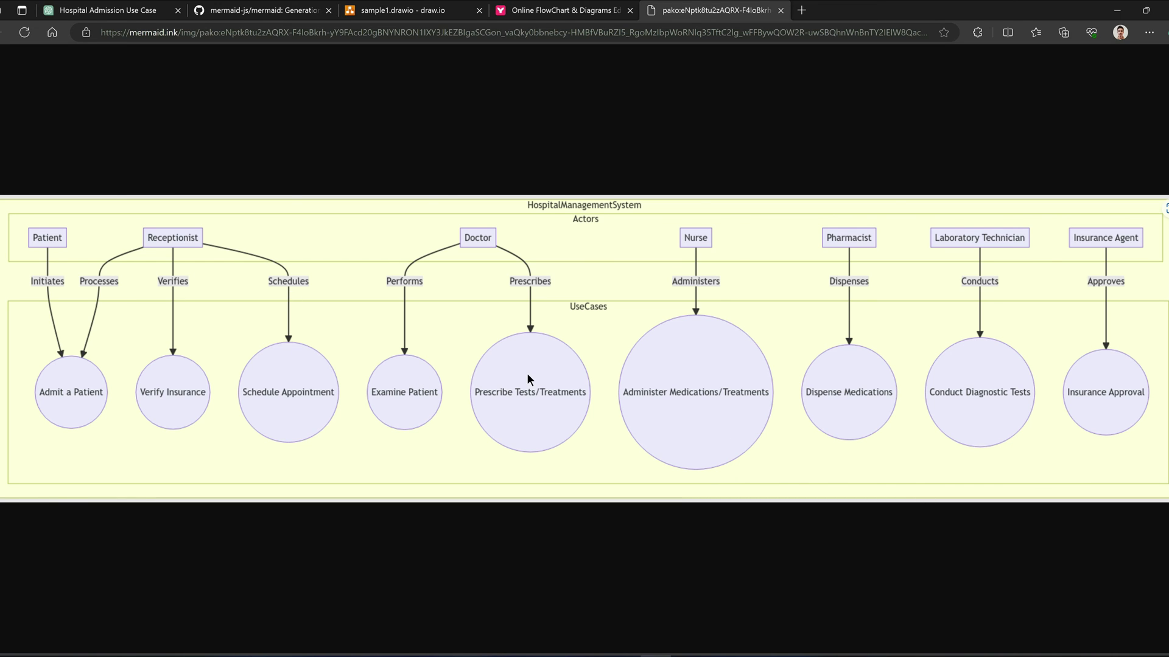
Switch to ChatGPT, go back to the earlier PatientAdmission stateDiagram code and copy it.
left_click(125, 11)
scroll(353, 333, "up", 20)
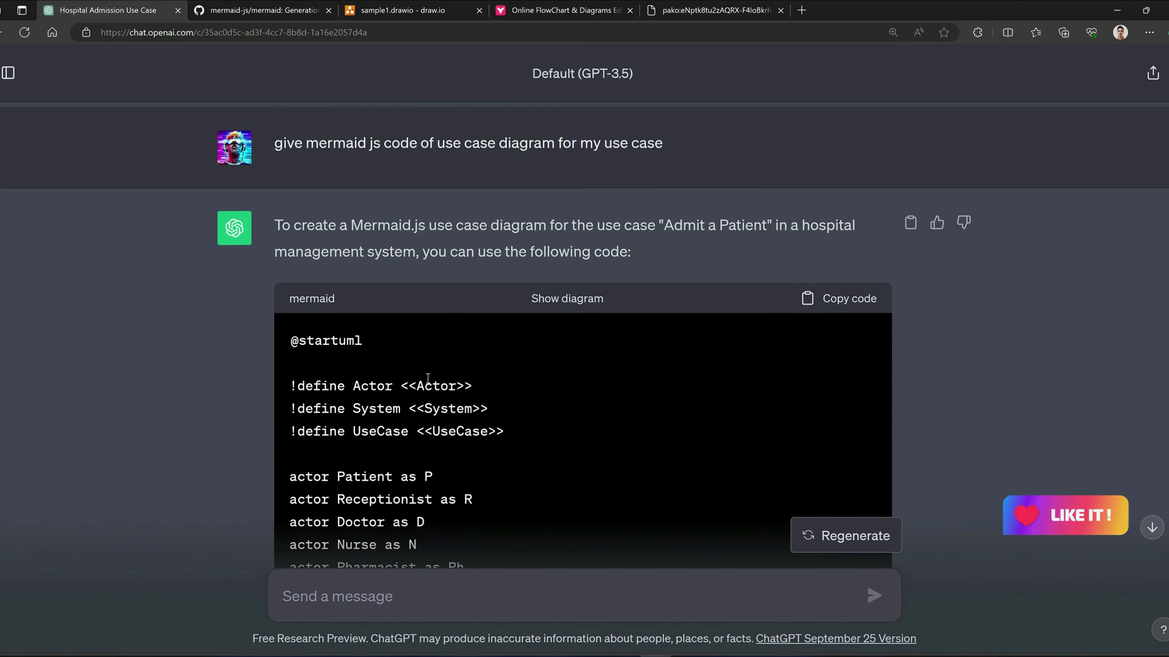
scroll(437, 401, "up", 2)
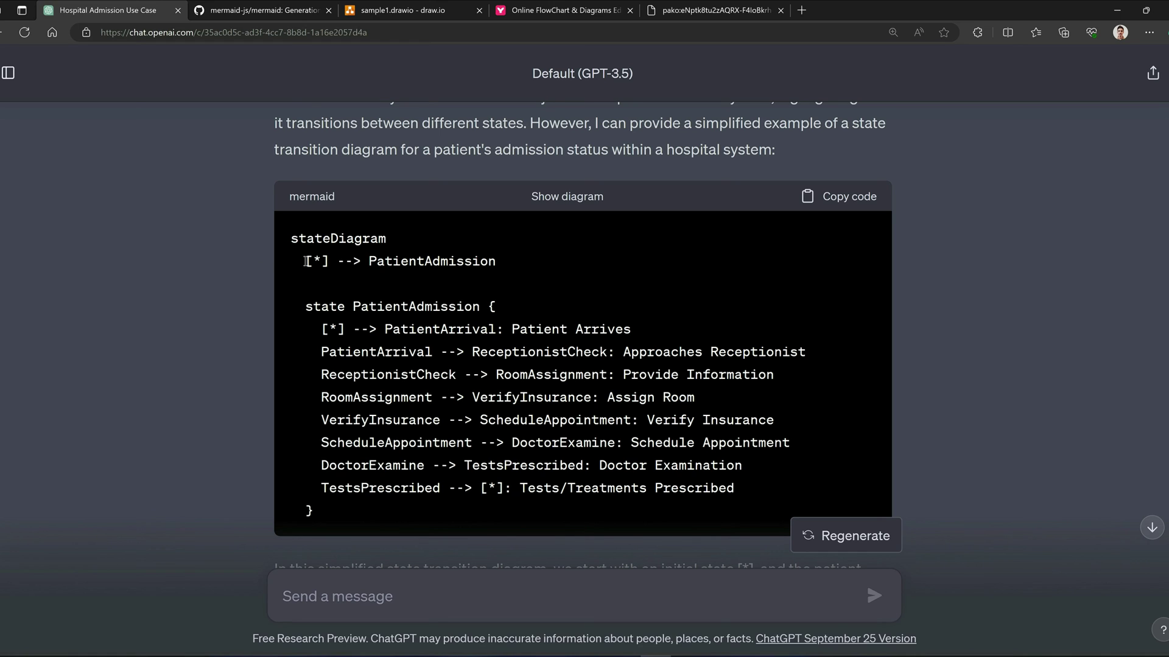
left_click_drag(386, 238, 291, 238)
left_click(349, 257)
left_click(828, 199)
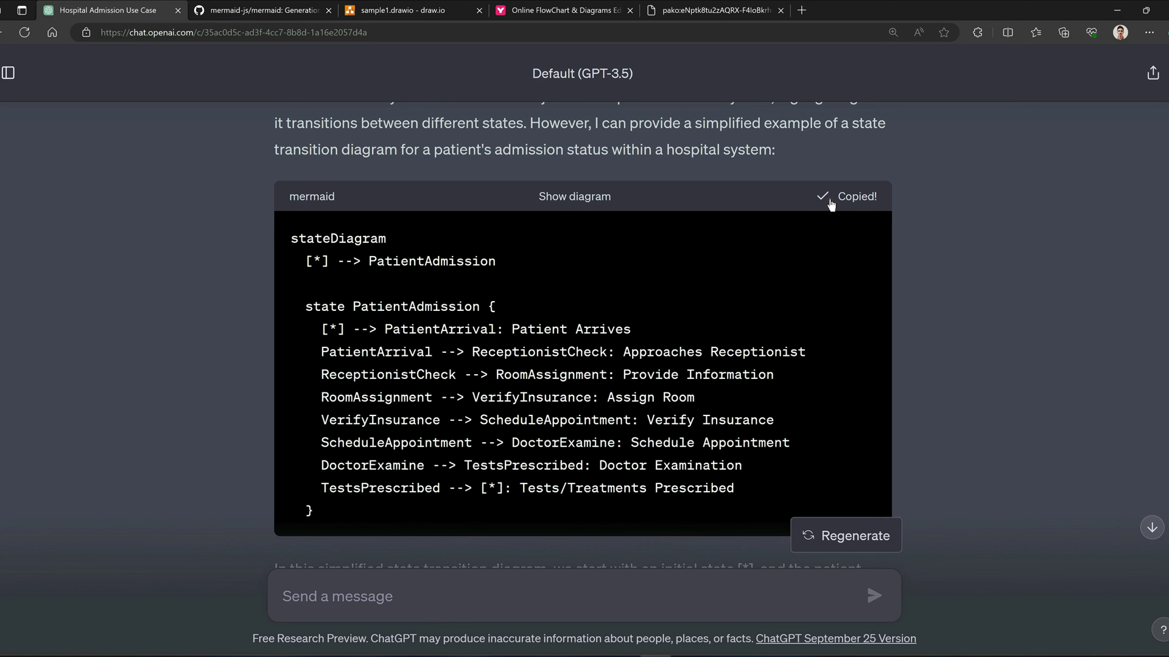
Replace the code in the Mermaid Live Editor with the copied PatientAdmission stateDiagram code and check draw.io for comparison.
left_click(572, 11)
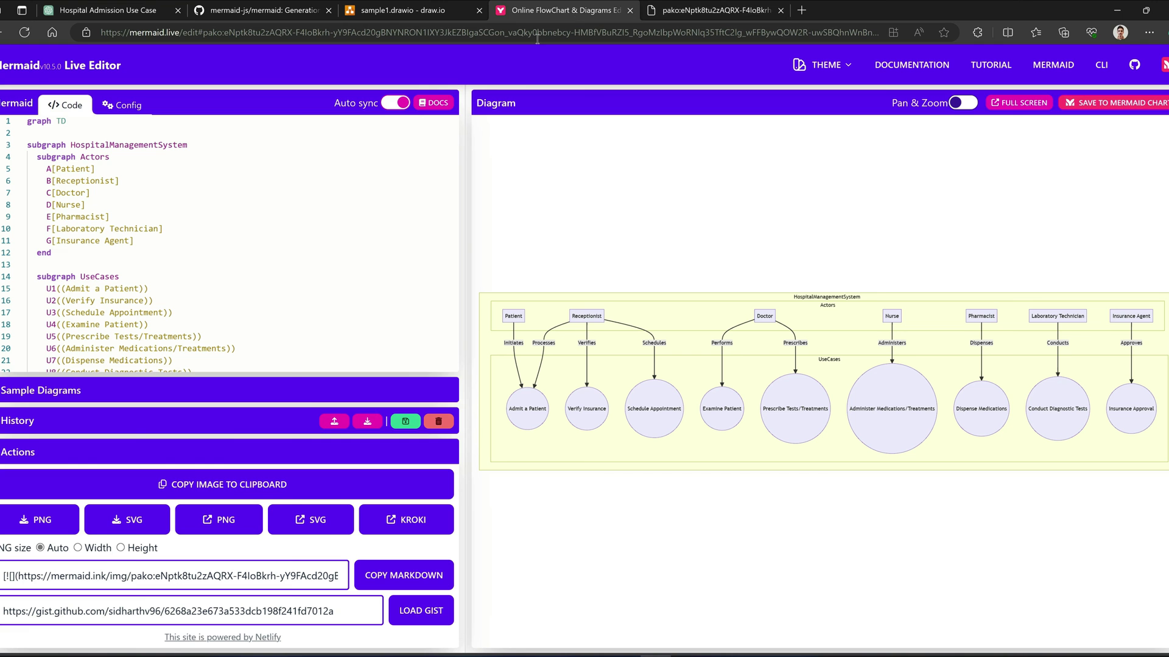
key("ctrl+a")
key("ctrl+v")
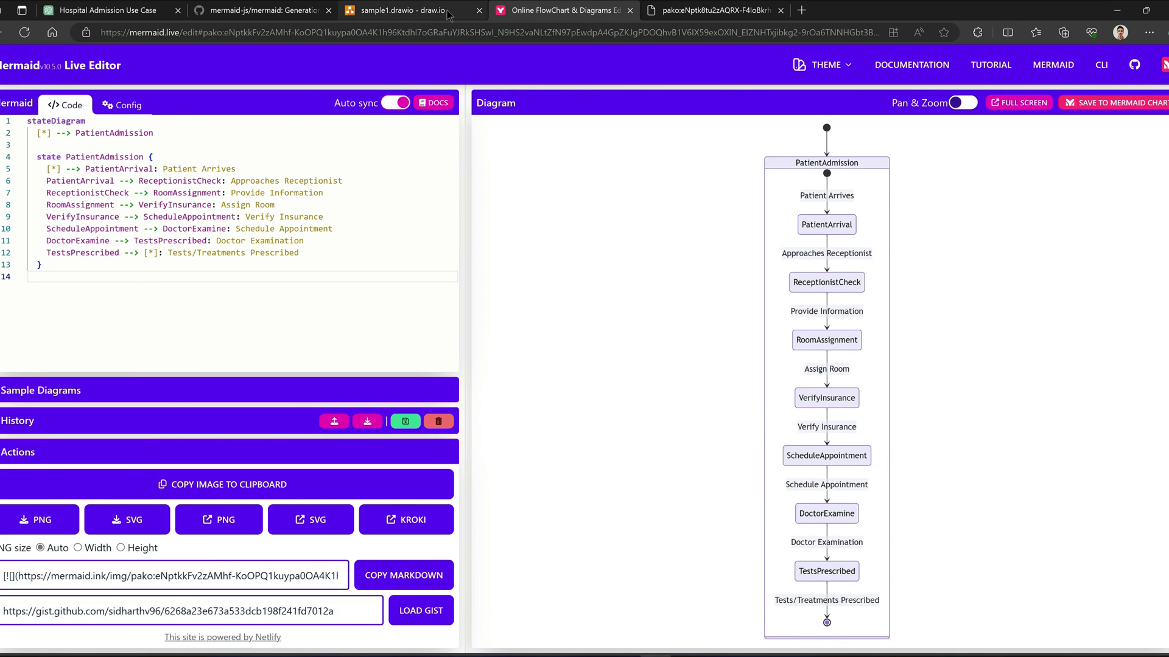
left_click(402, 10)
key("ctrl+Tab")
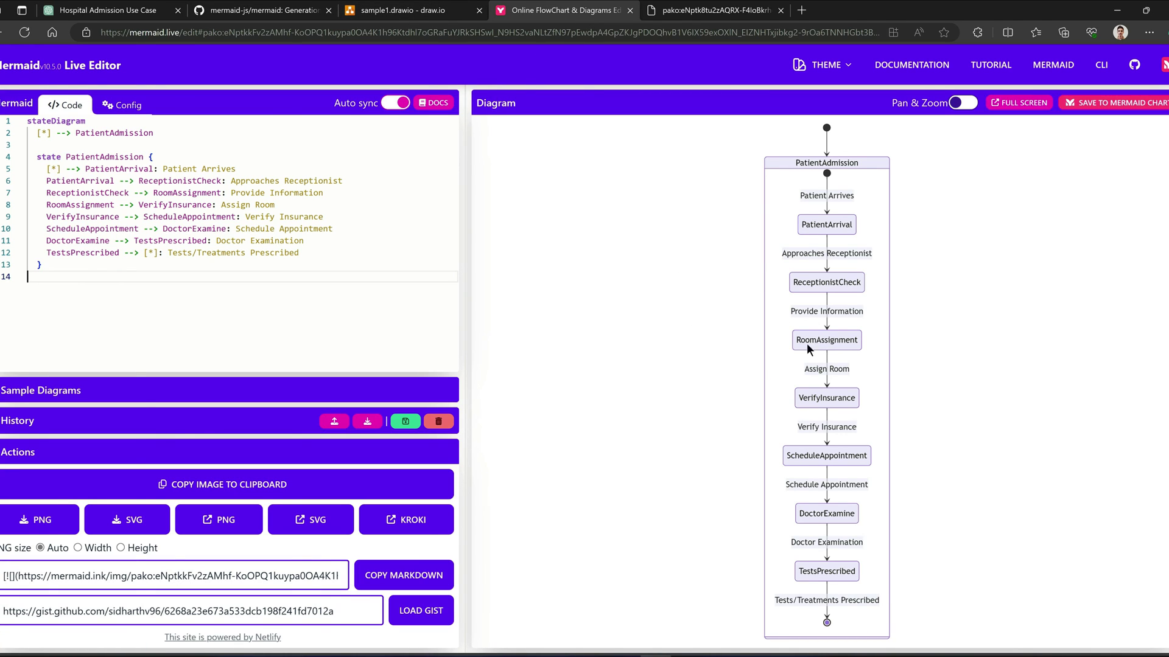
Copy the "Admit a Patient" flowchart code from ChatGPT and render it in the Mermaid Live Editor in place of the state diagram.
left_click(100, 11)
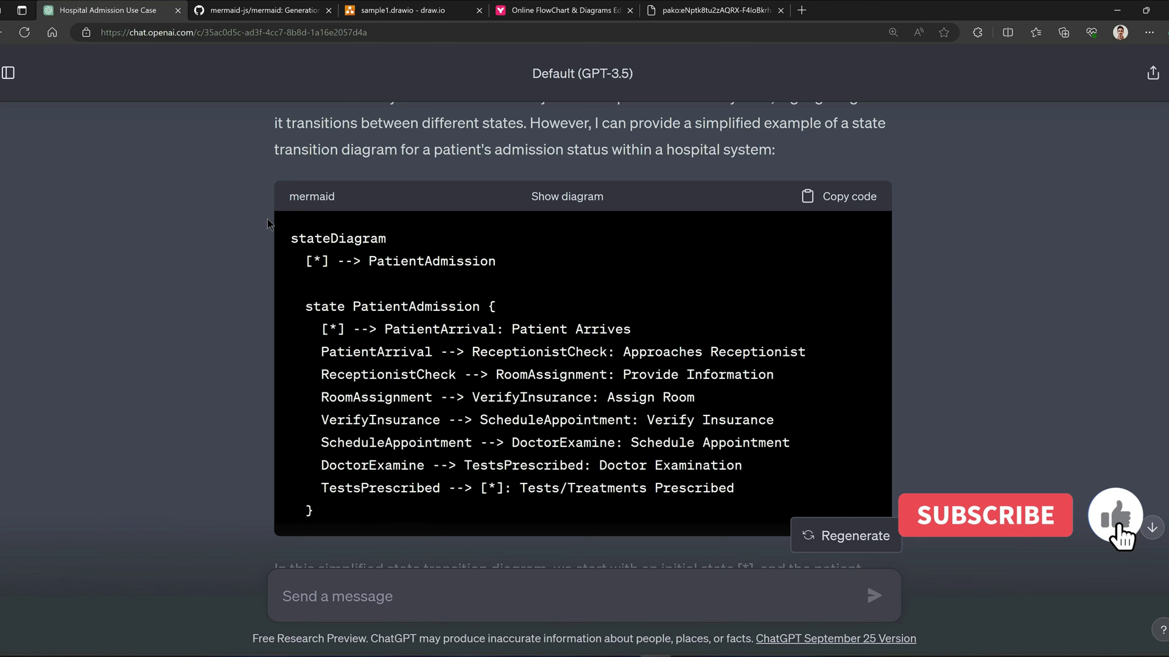
scroll(268, 224, "up", 15)
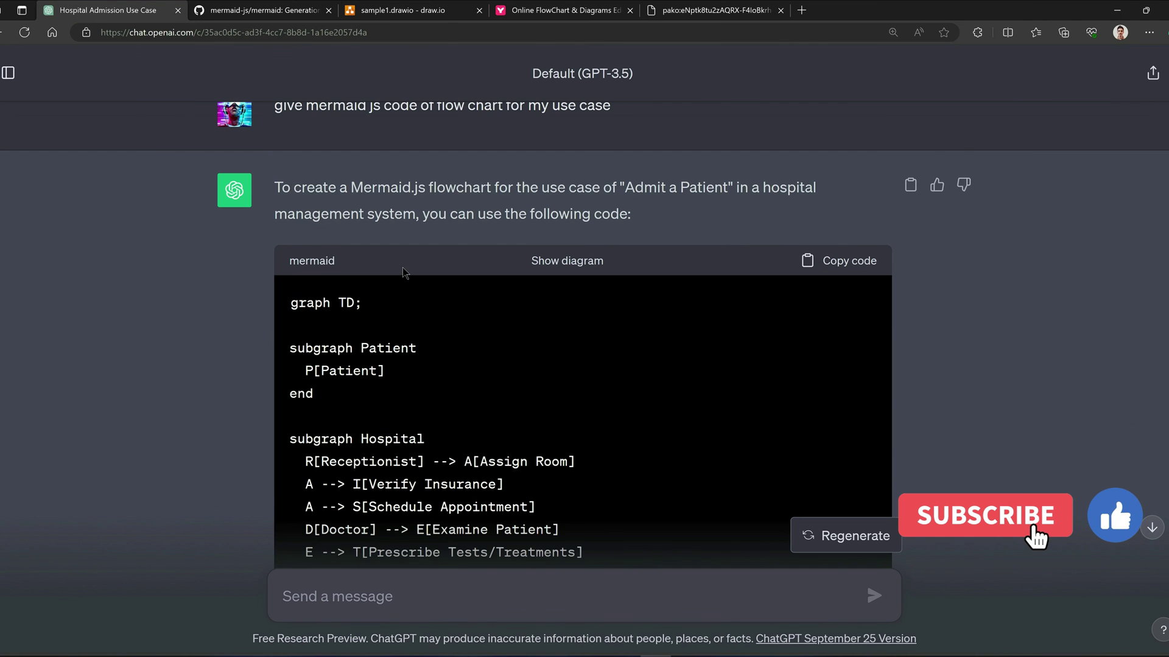
scroll(404, 272, "down", 2)
left_click(849, 170)
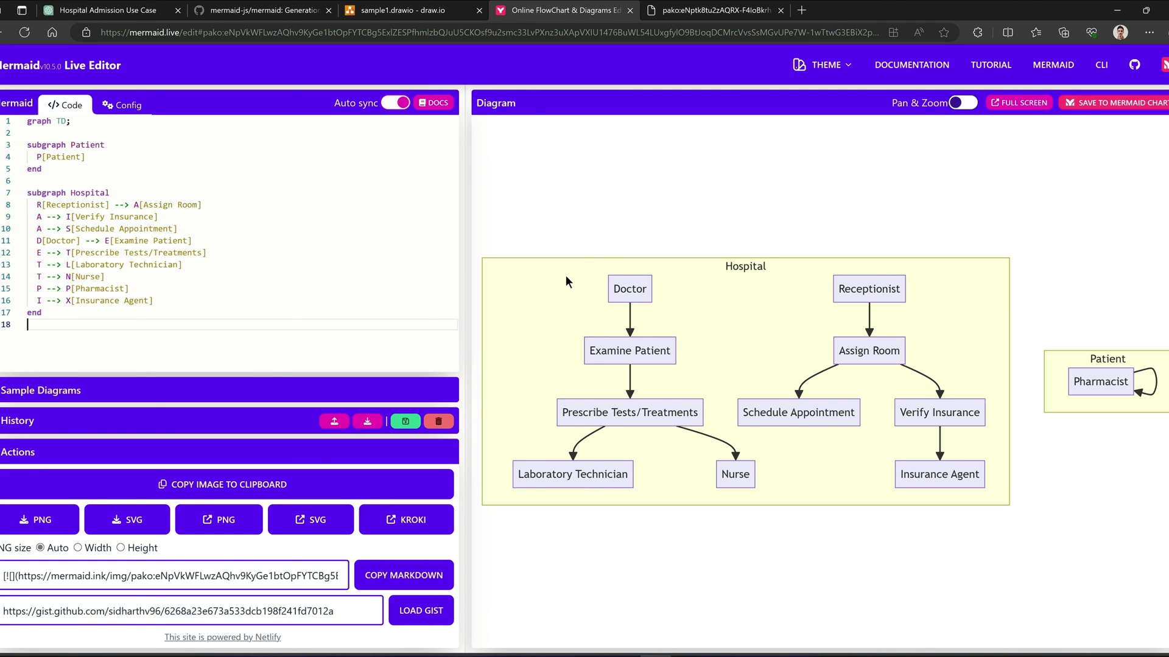
Switch to ChatGPT and look through the answers from the flowchart code to the closing note under the corrected use case code.
key("ctrl+1")
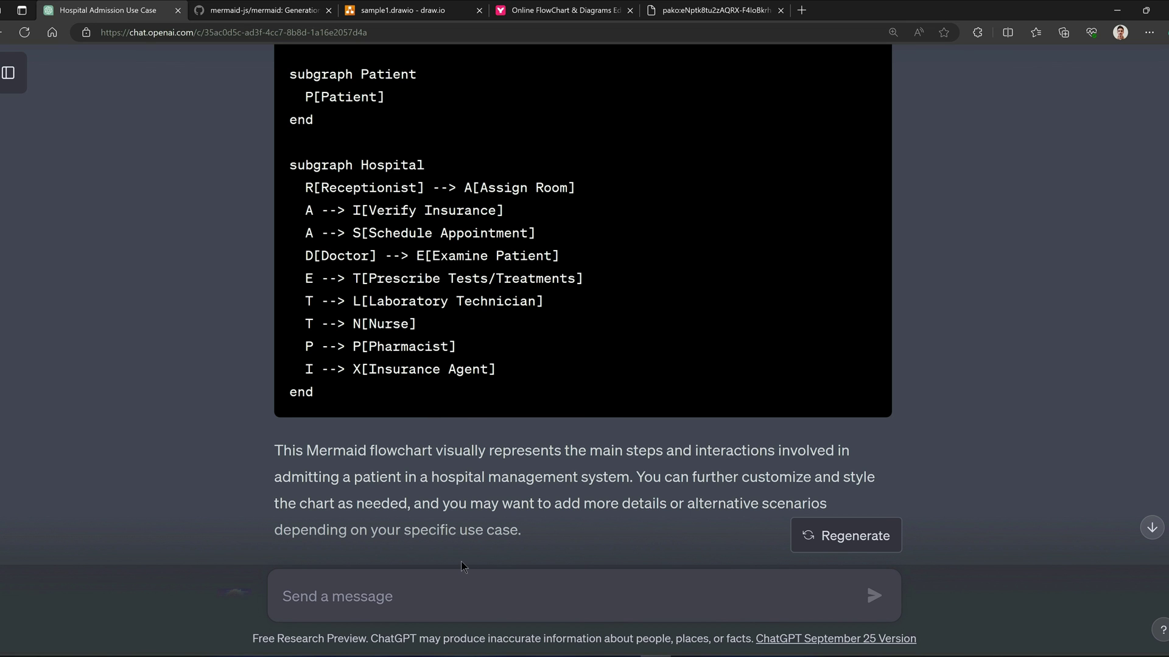
scroll(477, 462, "down", 20)
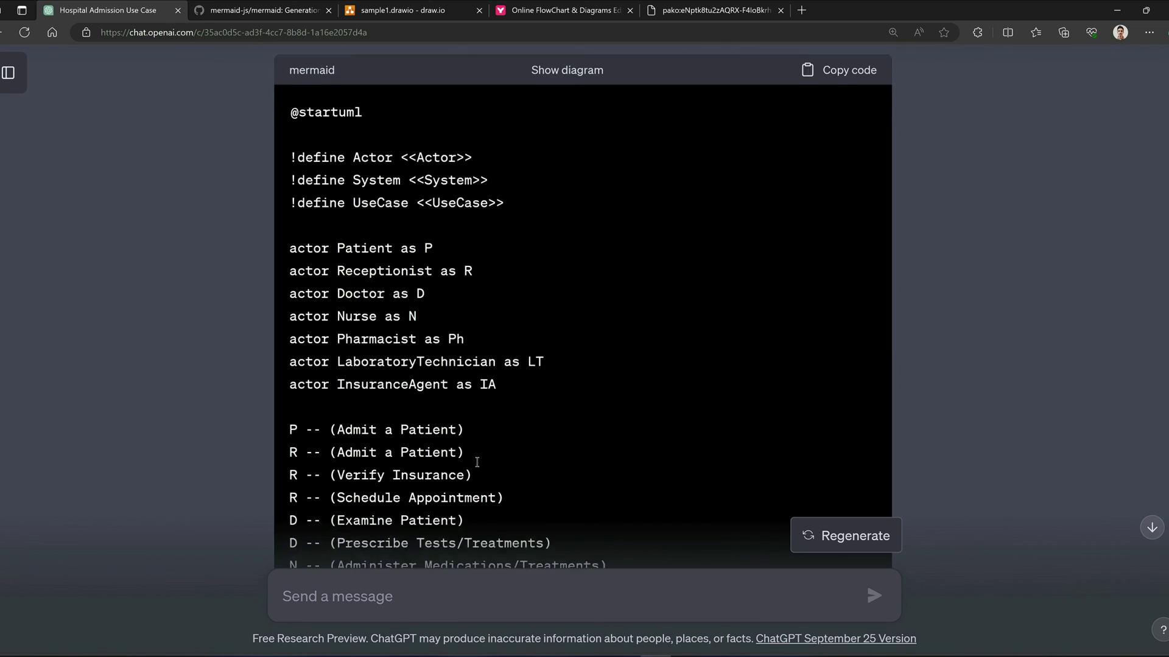
scroll(477, 463, "down", 20)
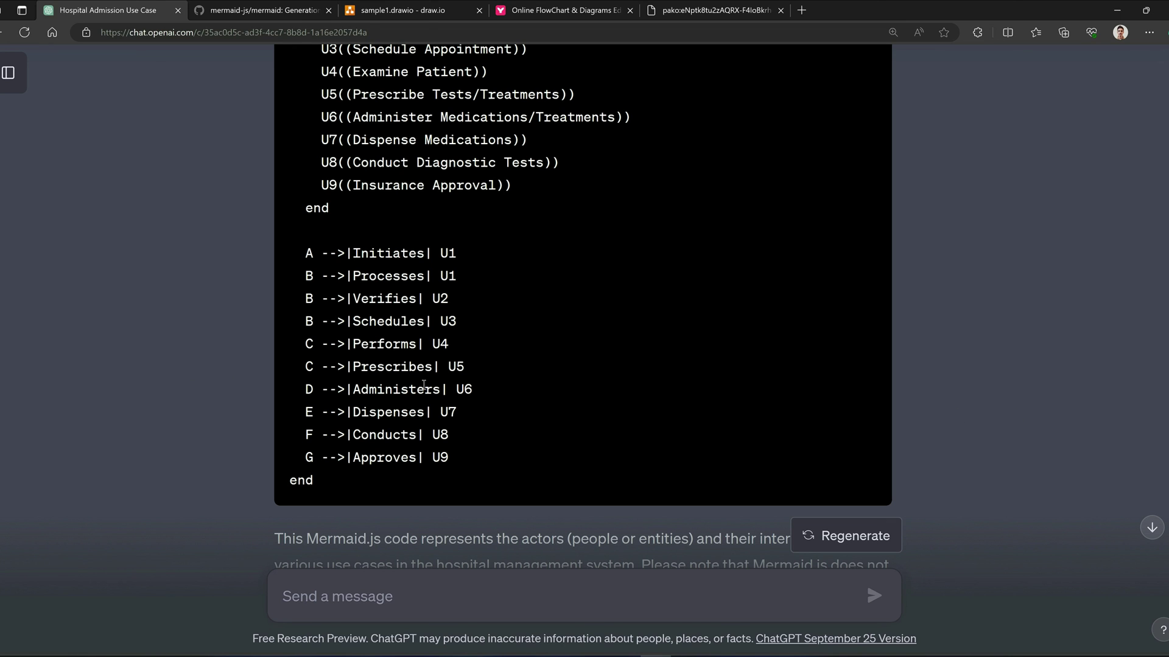
scroll(487, 415, "down", 1)
scroll(487, 415, "down", 3)
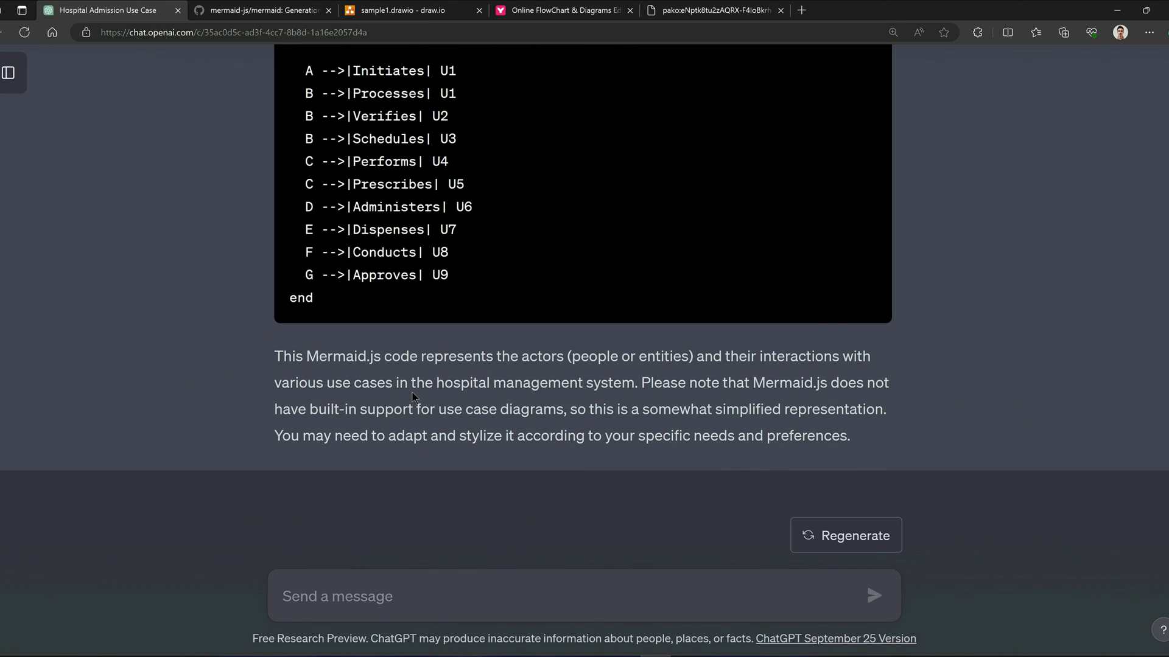